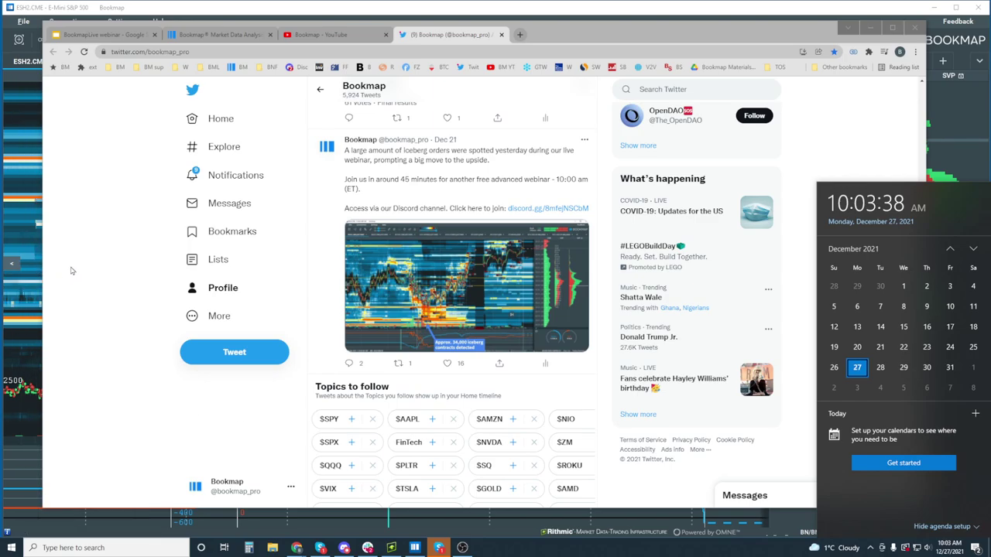
# Dismiss the calendar flyout and open the Bookmap tweet's iceberg heatmap image full size
pyautogui.click(80, 267)
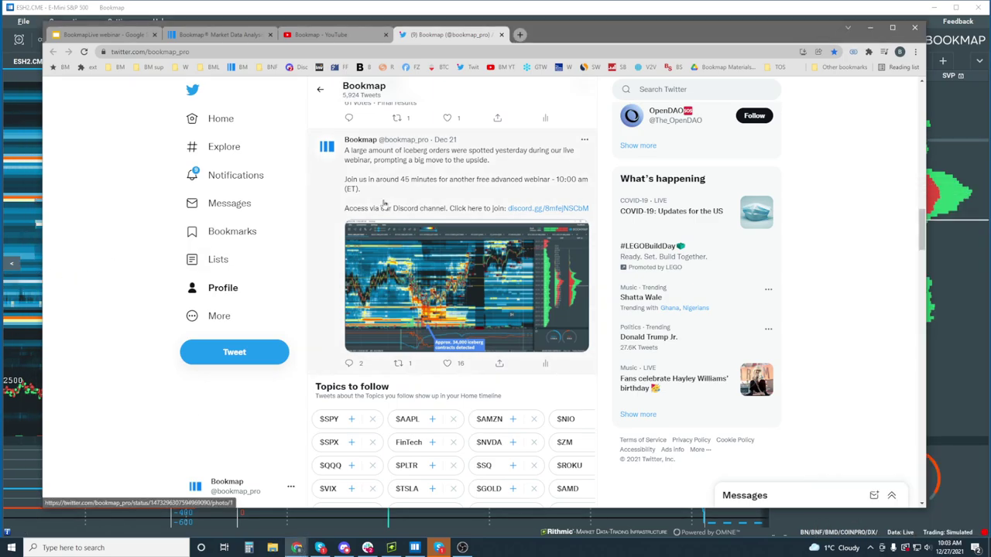
pyautogui.click(480, 290)
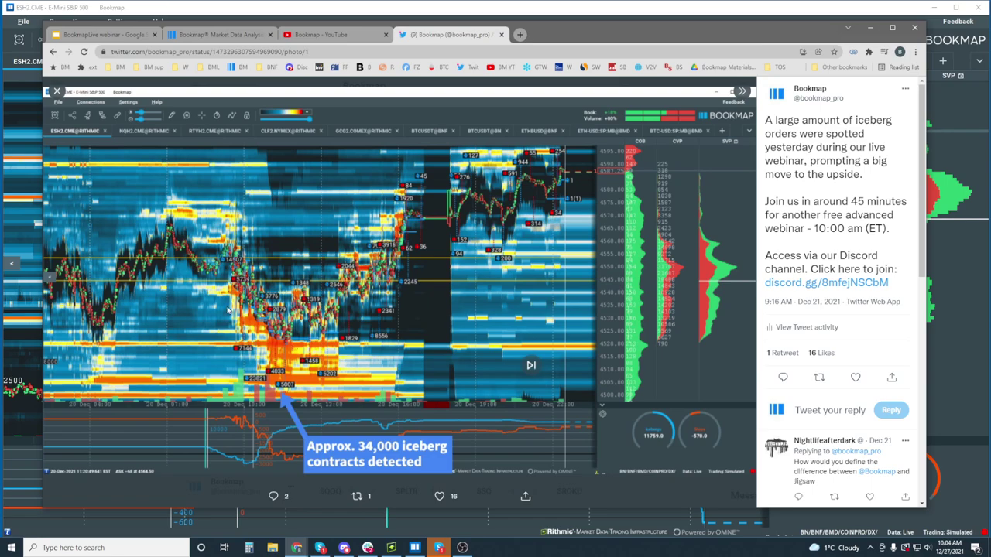
pyautogui.click(323, 35)
# Scroll the Bookmap channel down to the Selected Webinars row with the 2021-12-20 icebergs webinar
pyautogui.scroll(-3, 351, 222)
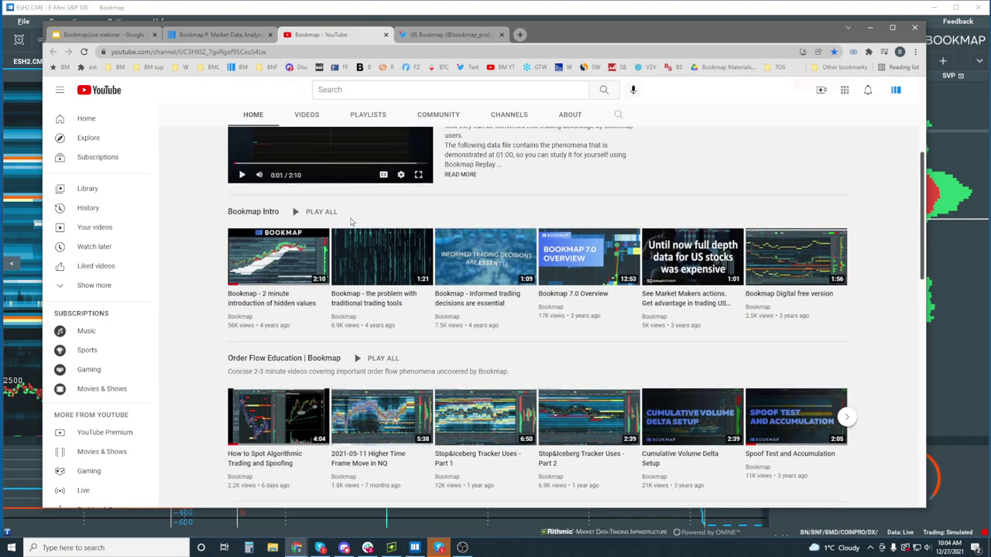
pyautogui.scroll(-5, 351, 222)
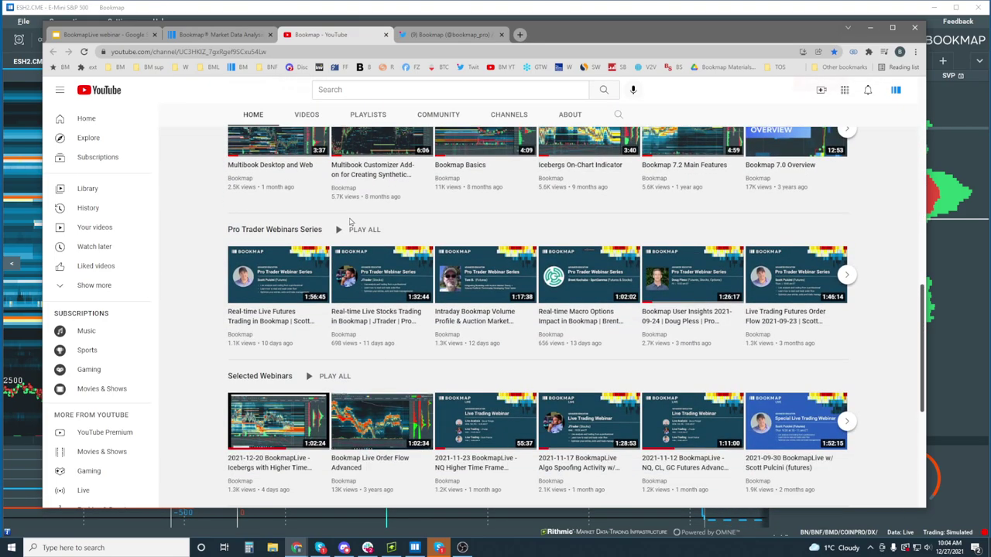
pyautogui.scroll(-1, 286, 235)
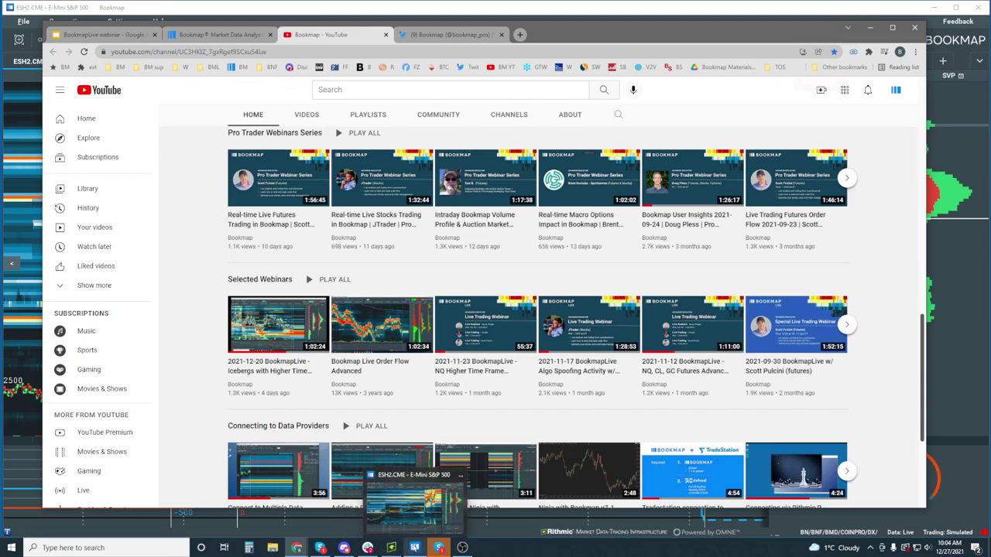
# Read daily ESH2 candle prices in Rithmic Trader Pro, then return to the Bookmap heatmap
pyautogui.click(392, 550)
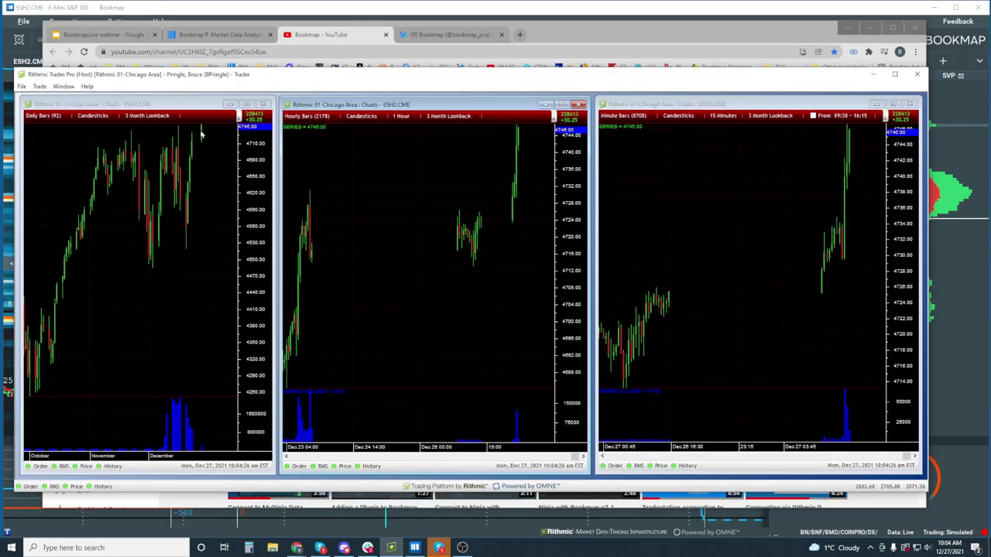
pyautogui.click(179, 246)
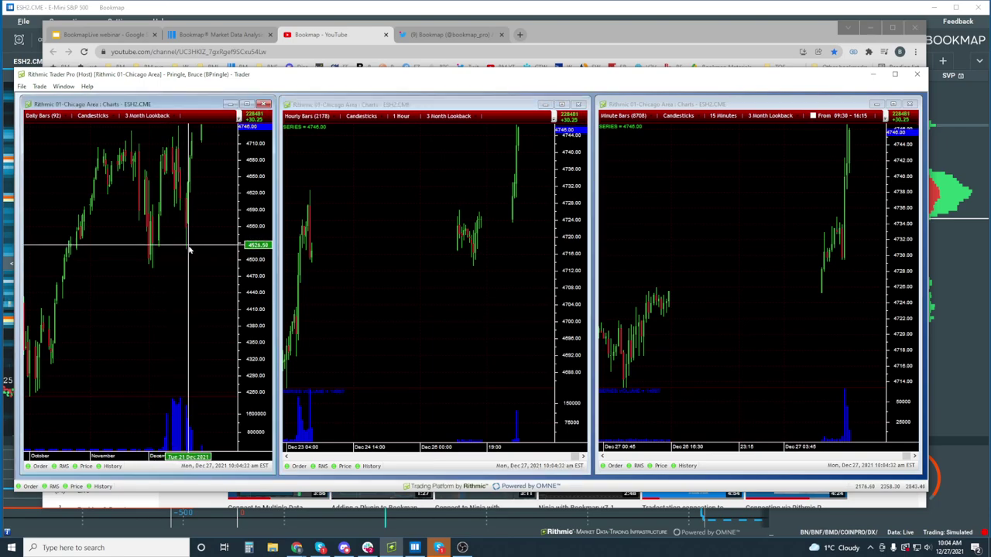
pyautogui.click(181, 248)
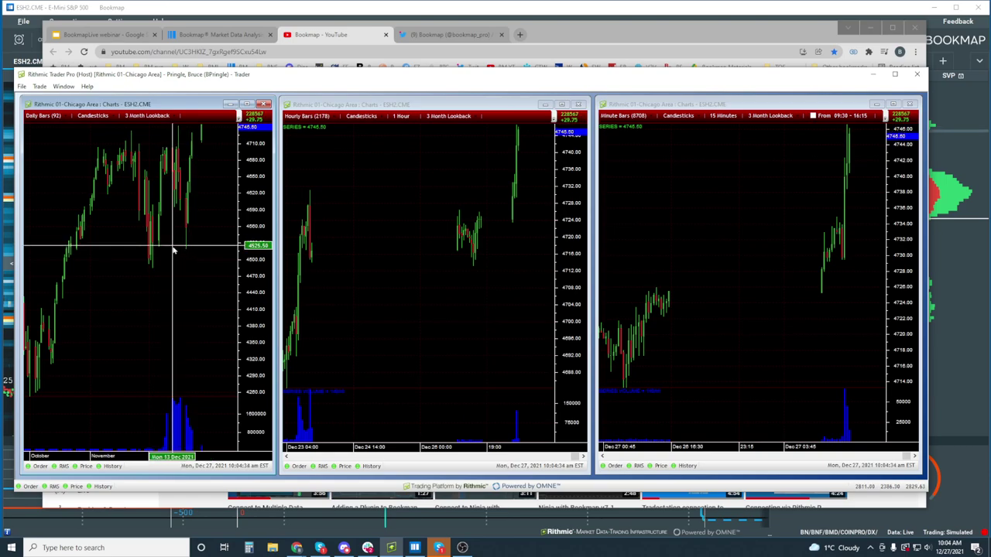
pyautogui.click(173, 249)
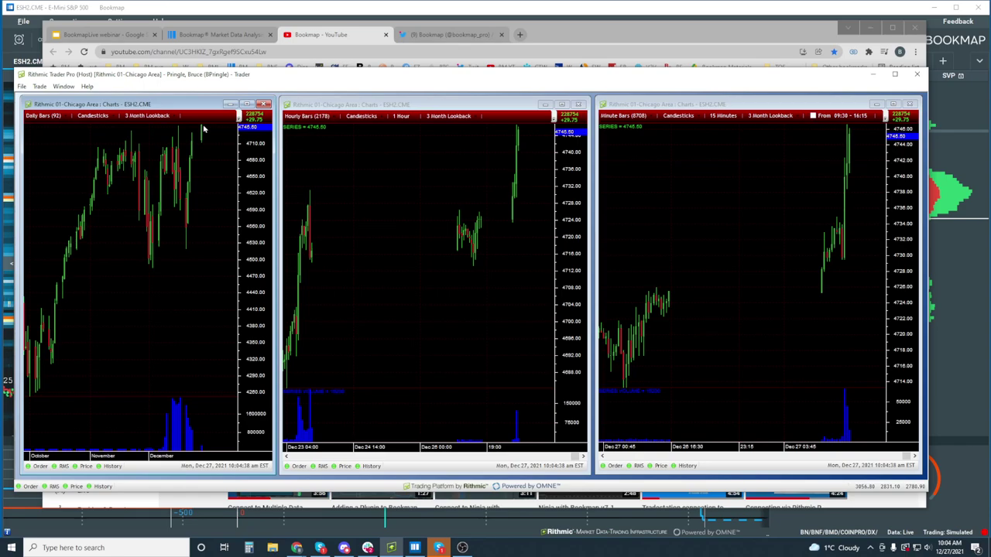
pyautogui.click(172, 249)
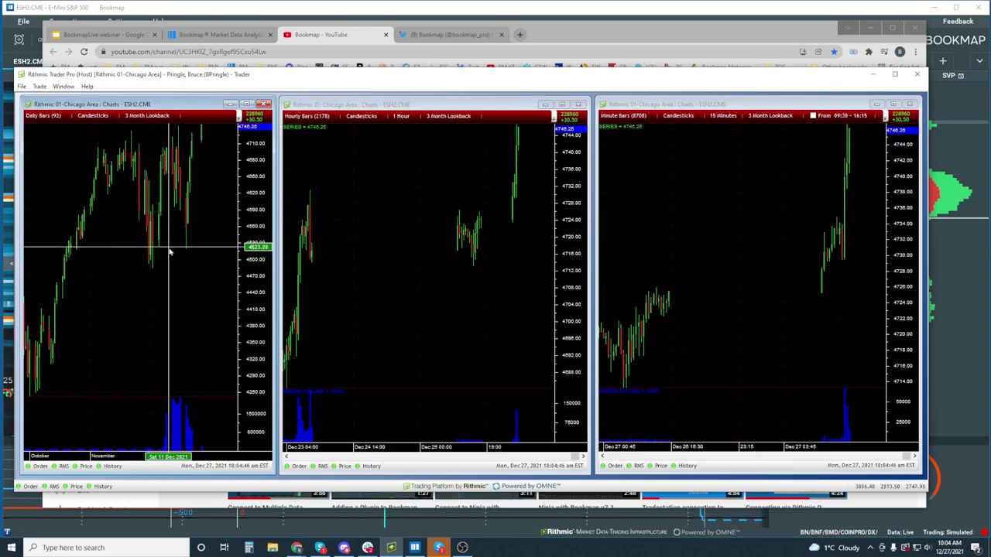
pyautogui.click(177, 249)
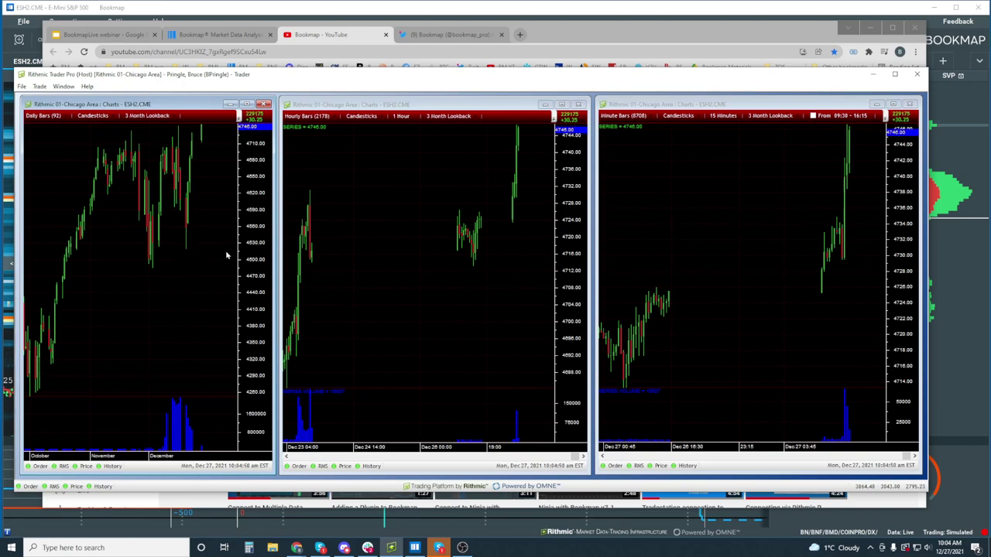
pyautogui.click(198, 10)
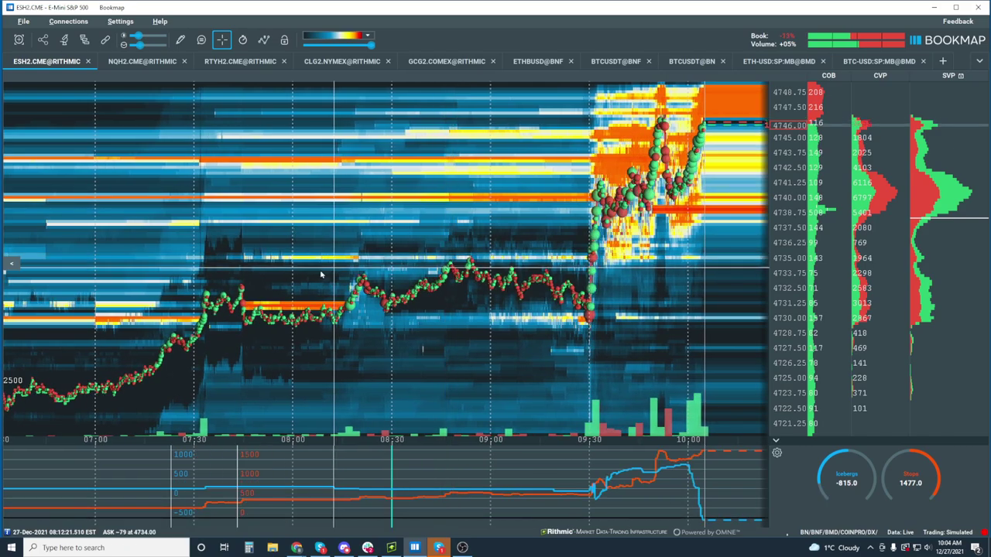
# Zoom out the ES heatmap's price axis to show a wider price range
pyautogui.scroll(-5, 770, 143)
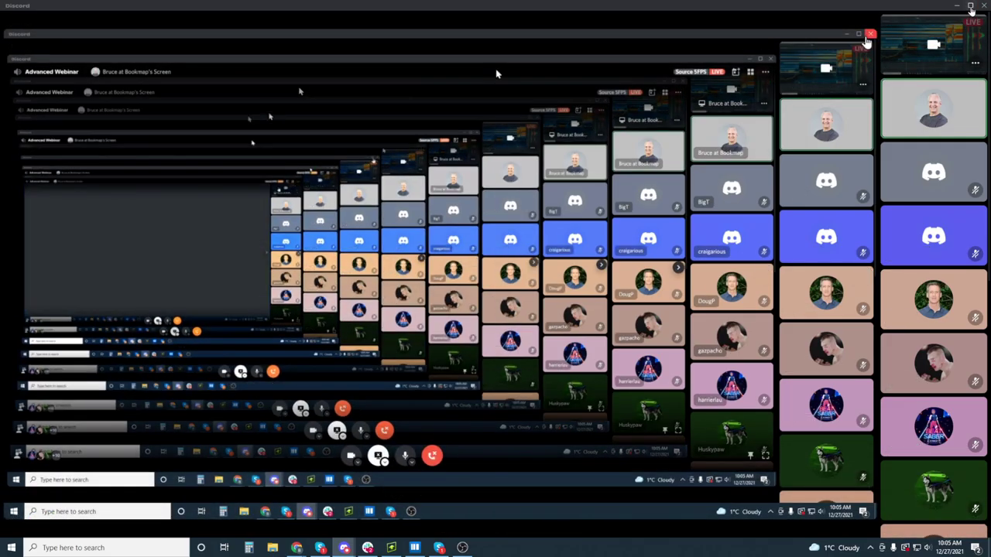
# Switch from the Discord webinar call back to the Bookmap ESH2 heatmap with Alt+Tab
pyautogui.hotkey('alt', 'Tab')
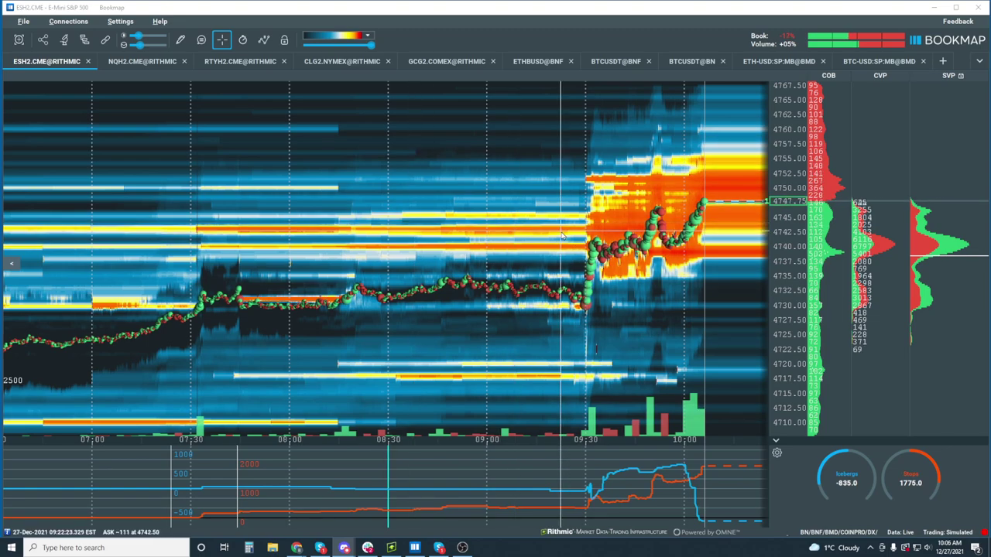
# Zoom the ES heatmap to the 09:15–10:00 window between about 4725 and 4755
pyautogui.scroll(-2, 789, 138)
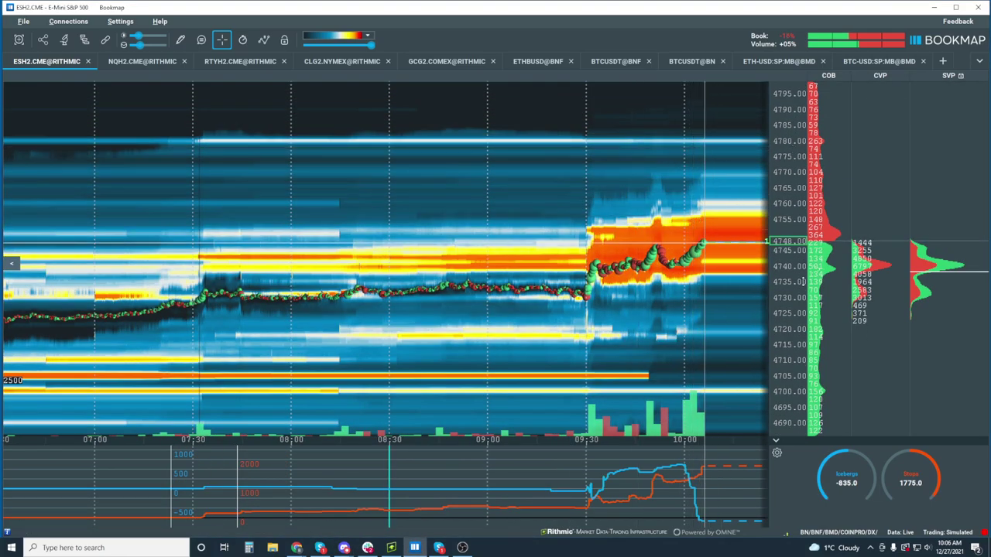
pyautogui.scroll(2, 794, 302)
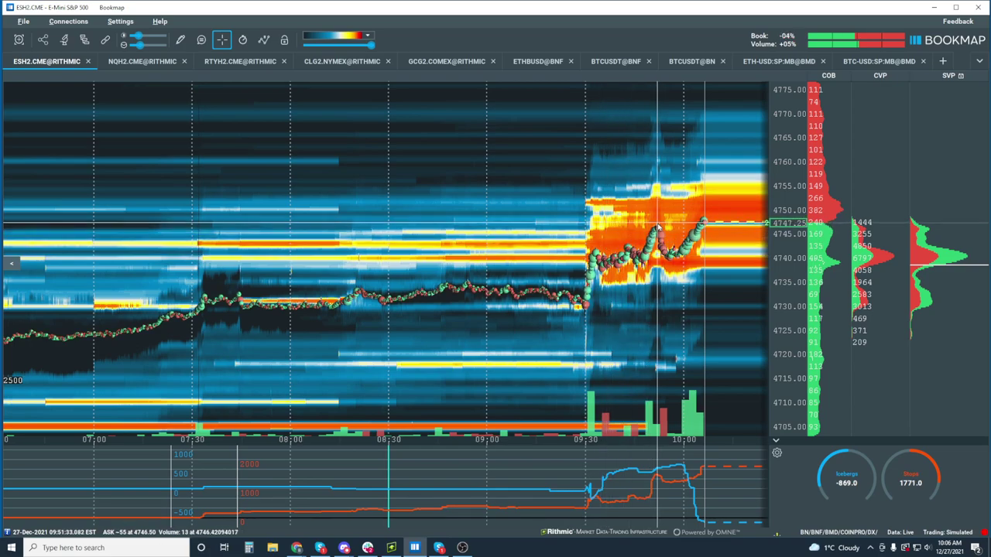
pyautogui.scroll(5, 696, 271)
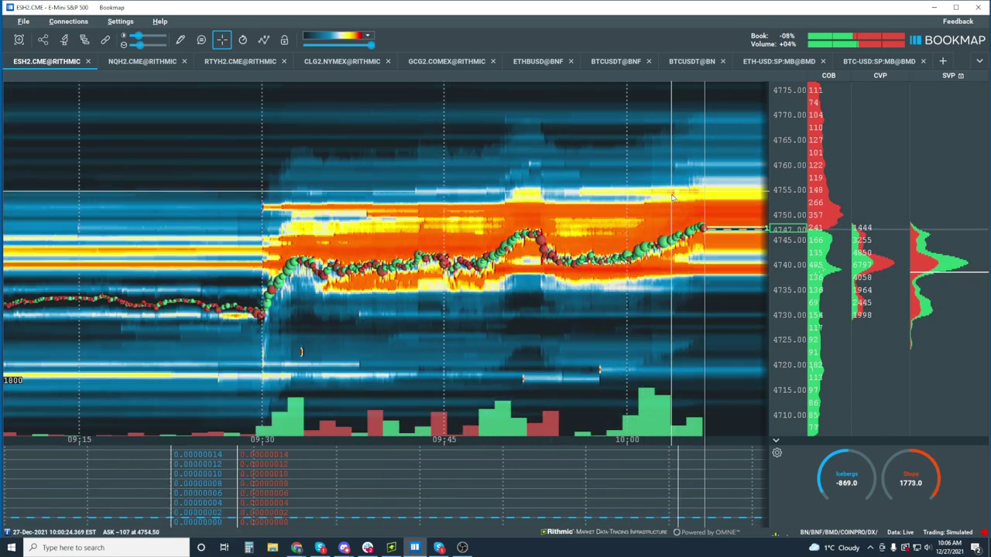
pyautogui.scroll(3, 784, 283)
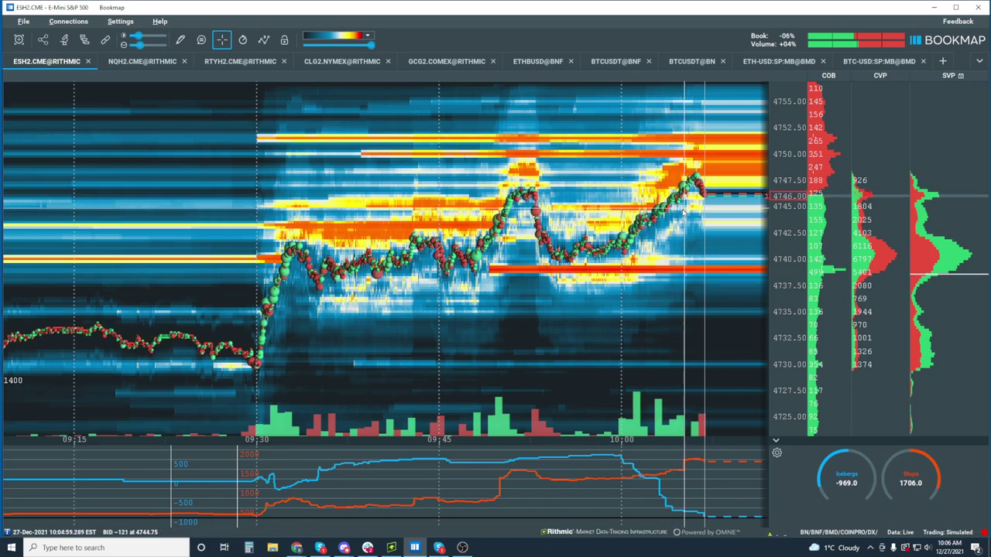
pyautogui.click(179, 41)
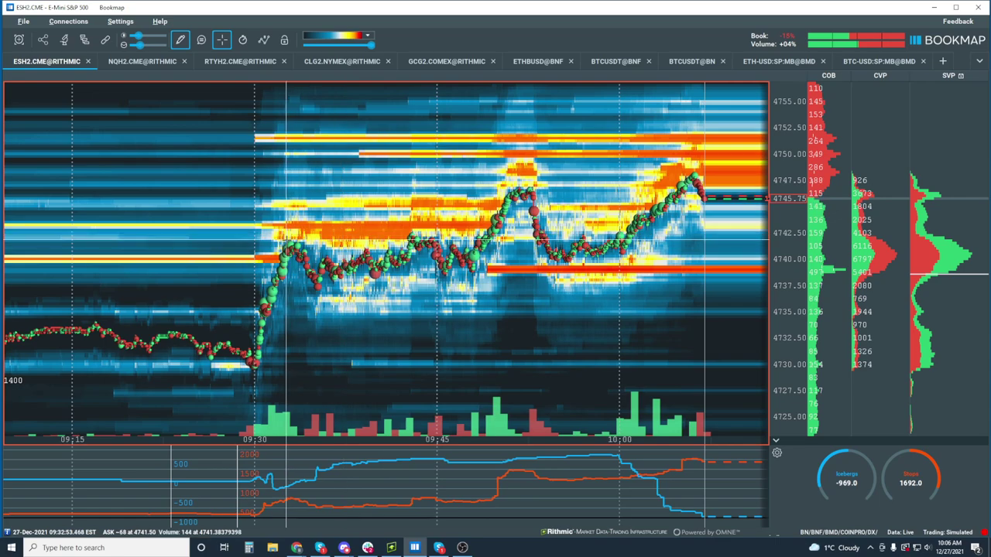
pyautogui.click(363, 224)
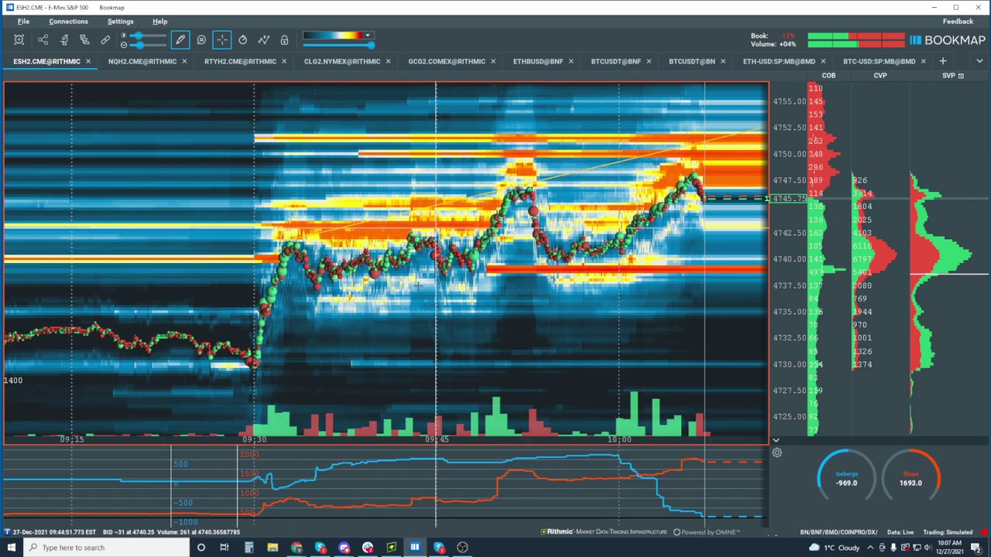
pyautogui.click(255, 366)
pyautogui.click(410, 314)
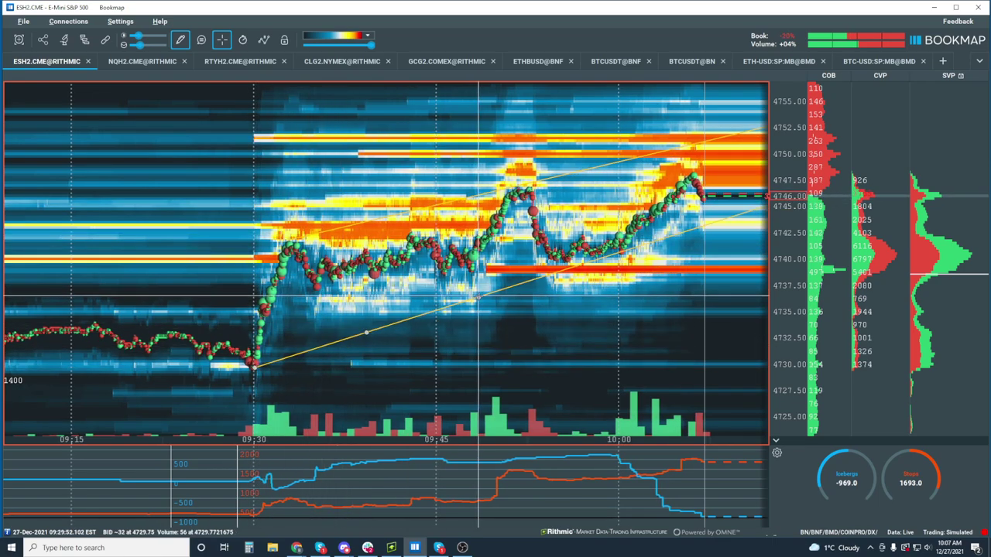
pyautogui.click(311, 298)
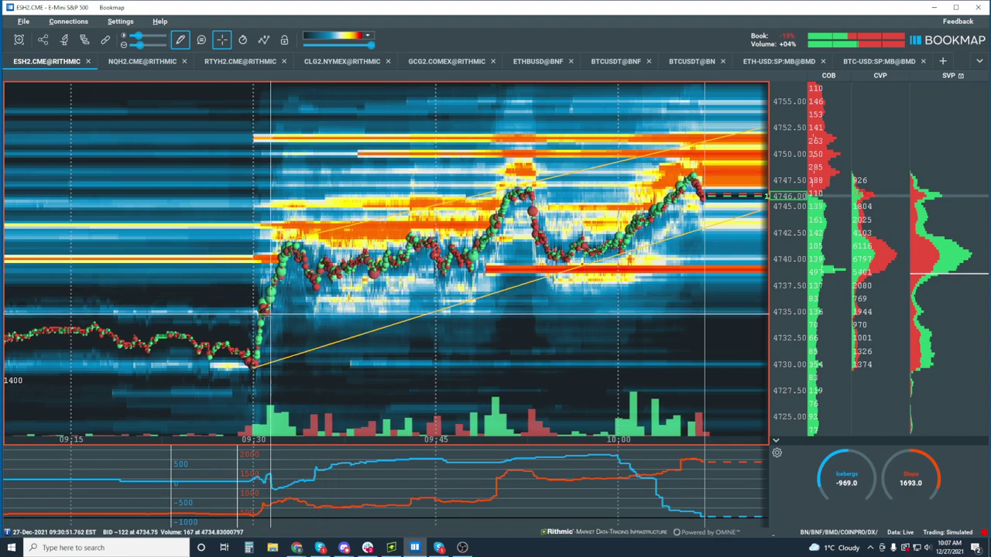
pyautogui.click(449, 284)
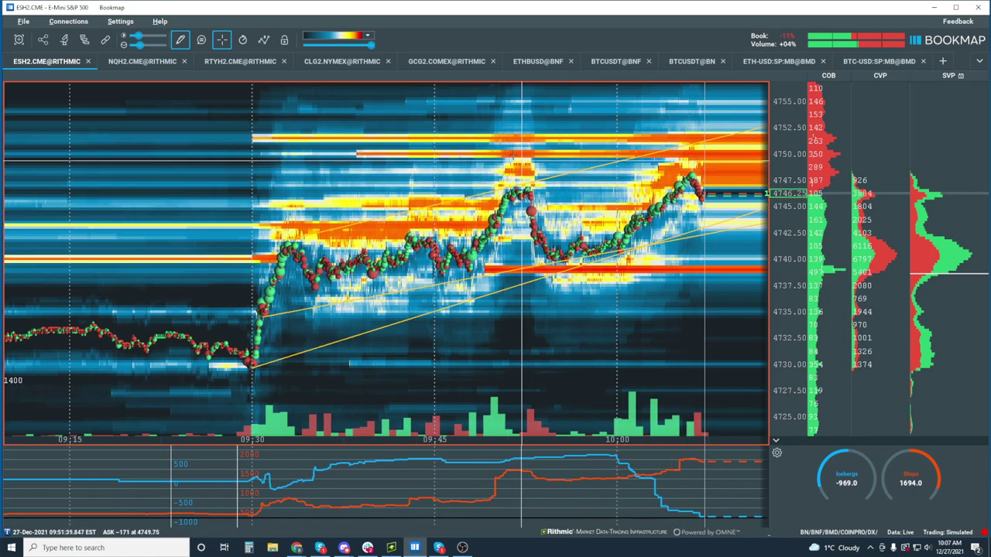
pyautogui.press('Escape')
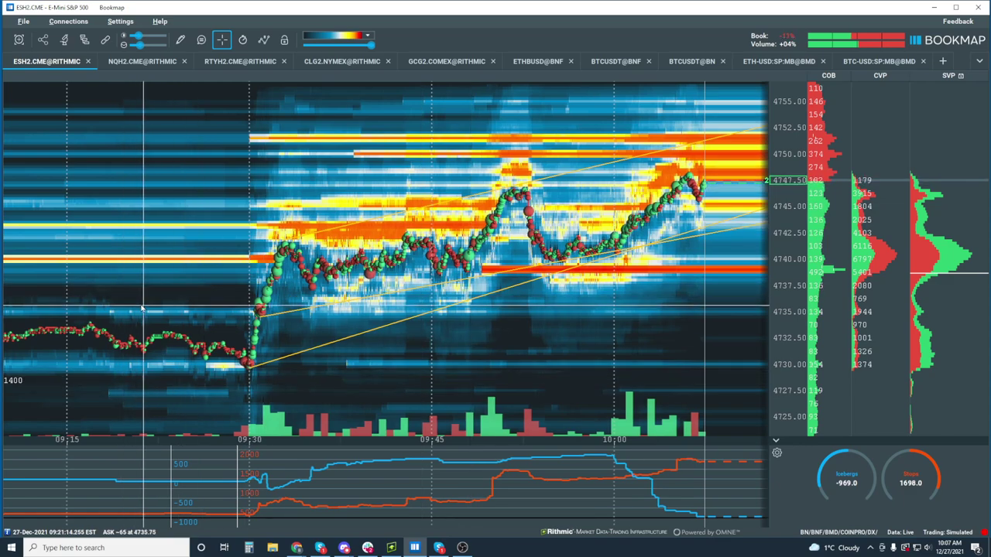
# Pan the ES heatmap back in time to show the 09:00–09:45 pre-open session
pyautogui.moveTo(112, 303); pyautogui.dragTo(589, 271)
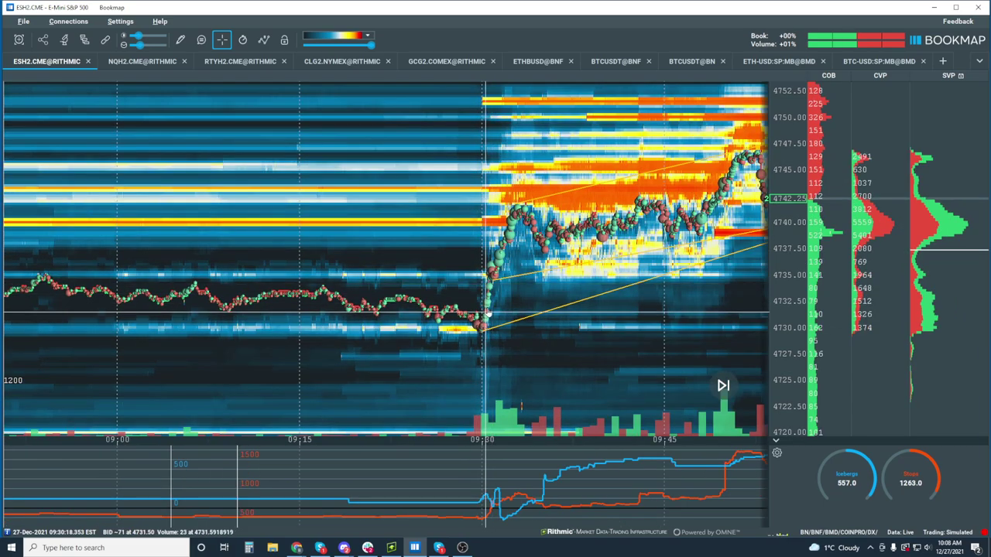
# Pan back to 08:30–09:15, return to live ES price, then show the GCG2.COMEX gold heatmap
pyautogui.moveTo(486, 303); pyautogui.dragTo(596, 274)
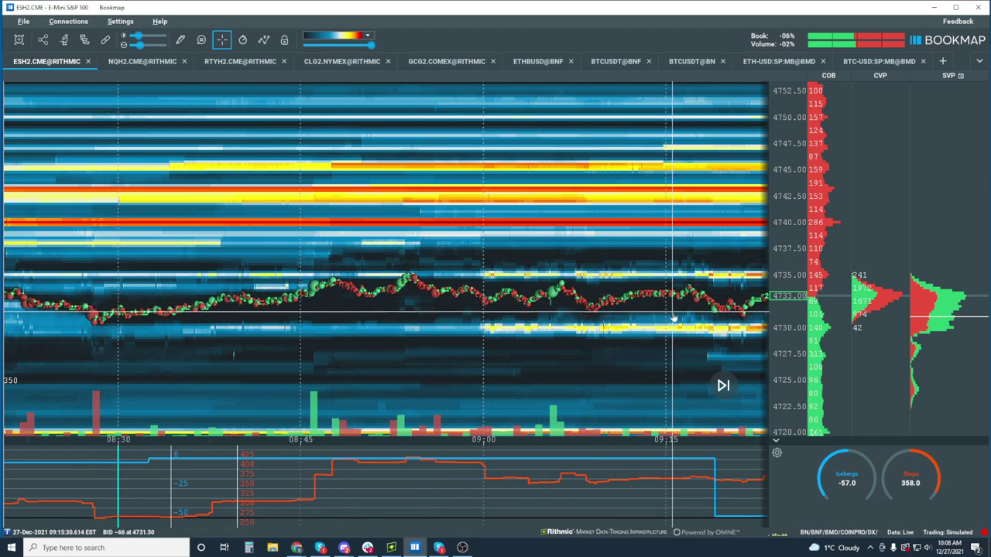
pyautogui.moveTo(673, 317); pyautogui.dragTo(656, 298)
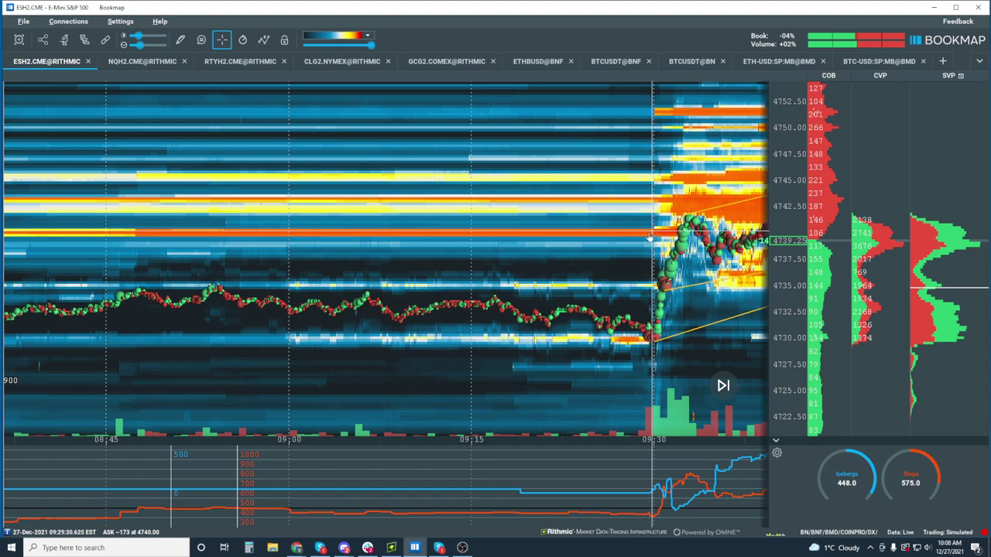
pyautogui.moveTo(649, 238); pyautogui.dragTo(473, 262)
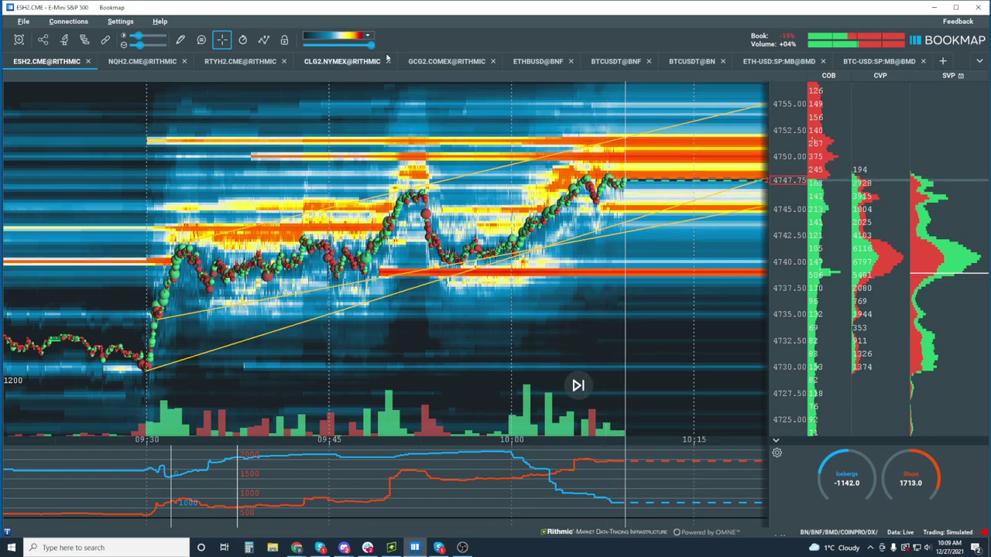
pyautogui.click(446, 61)
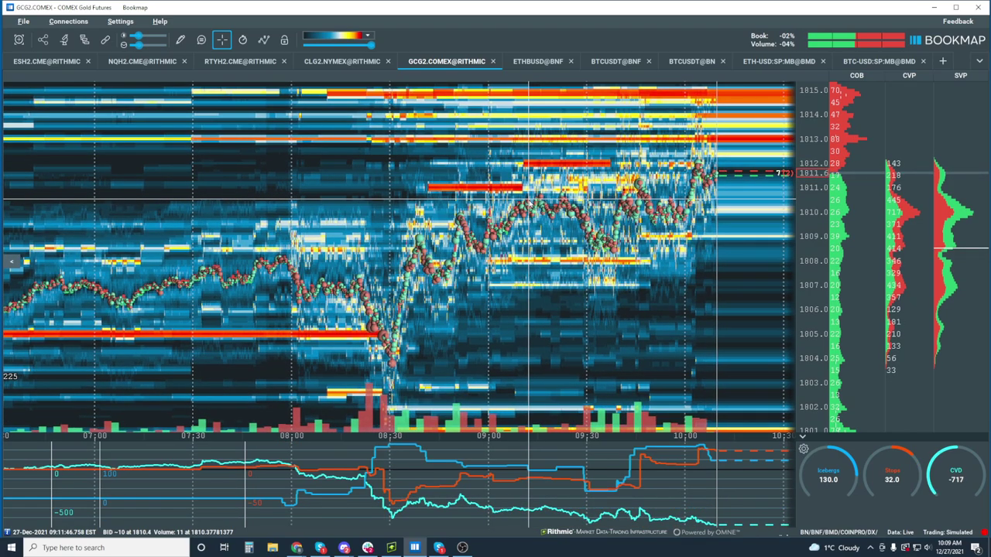
pyautogui.scroll(3, 396, 256)
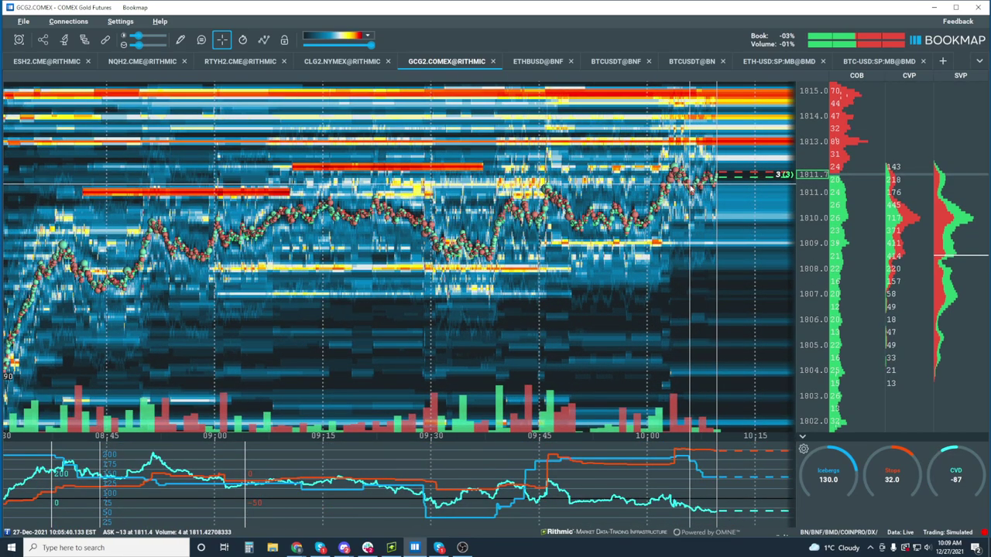
pyautogui.scroll(-3, 691, 189)
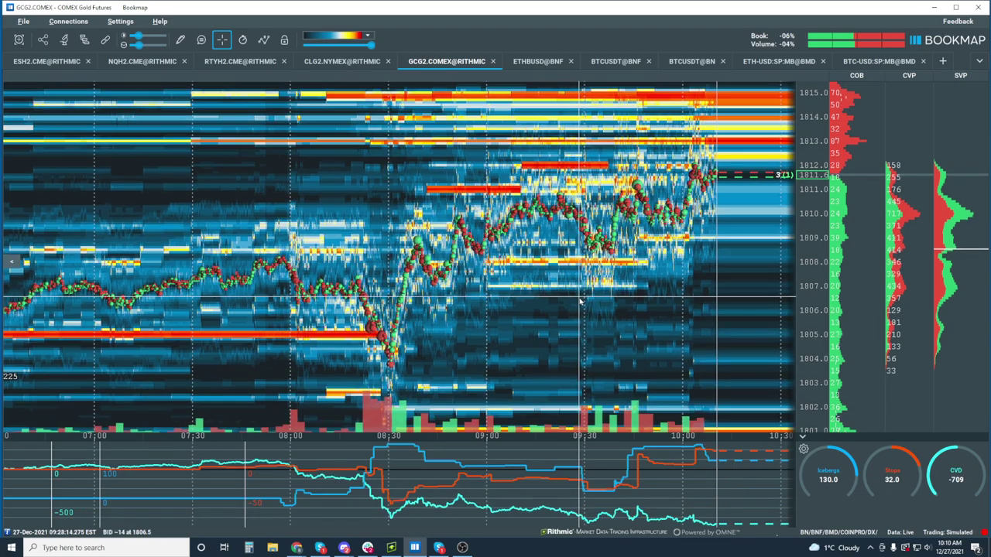
# Draw two rising yellow Ray lines as a channel on the gold heatmap, then return to ESH2
pyautogui.click(179, 40)
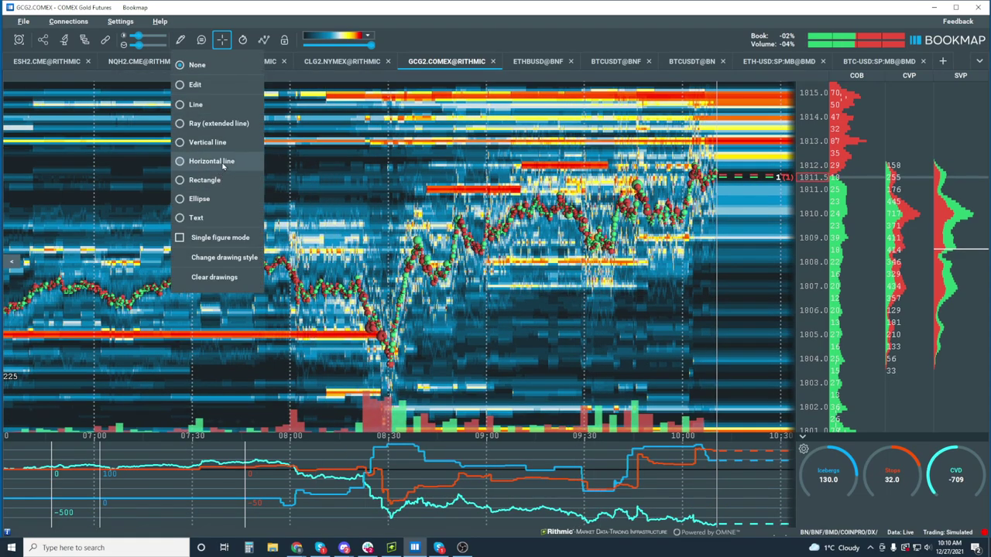
pyautogui.click(218, 123)
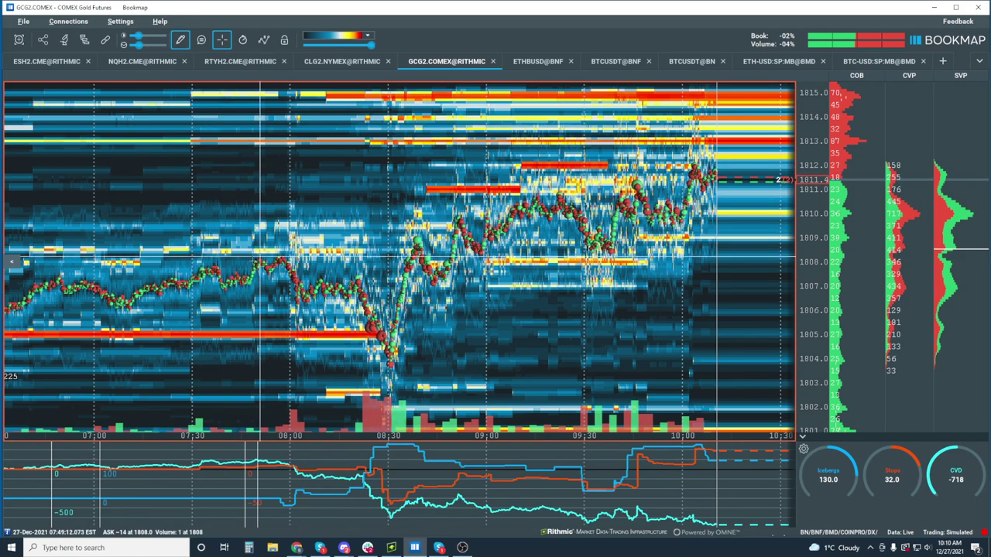
pyautogui.click(202, 264)
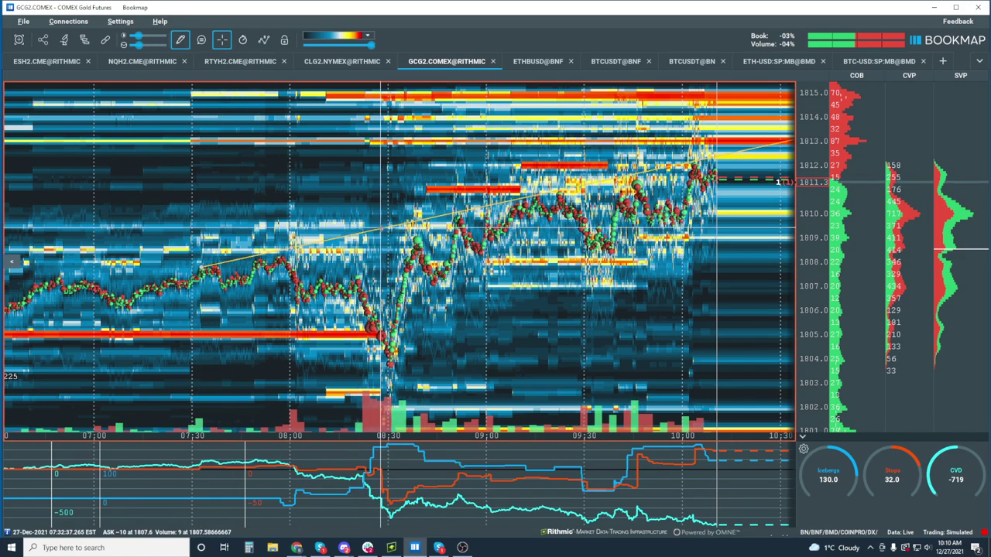
pyautogui.click(379, 229)
pyautogui.click(431, 286)
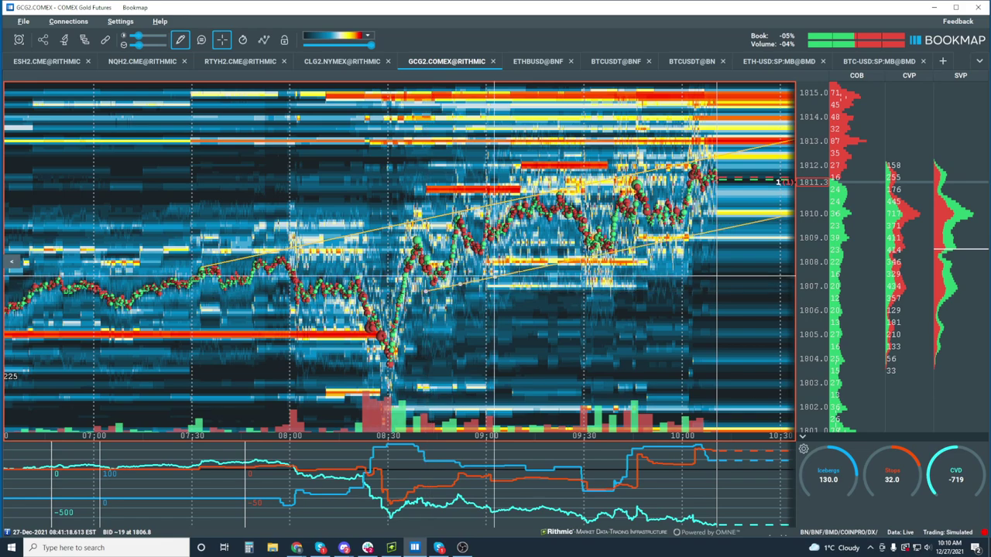
pyautogui.click(544, 263)
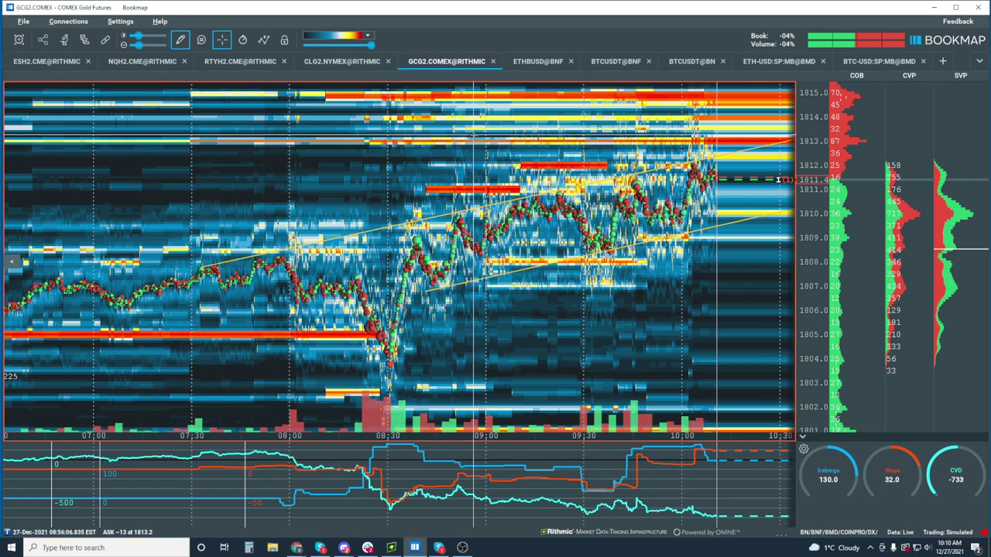
pyautogui.press('Escape')
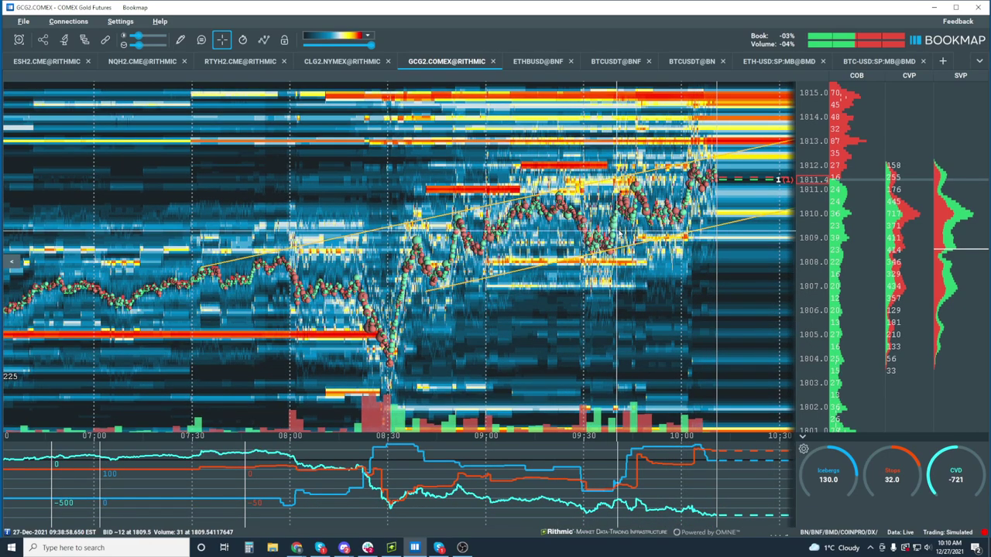
pyautogui.click(47, 62)
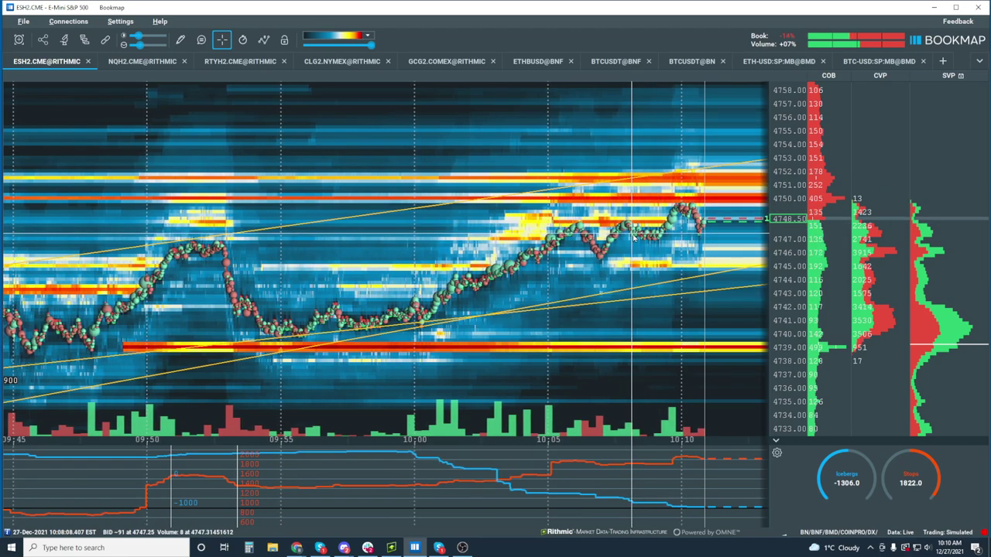
# Zoom in and draw a yellow ray along the rising ES lows from the 10:02 low
pyautogui.scroll(2, 676, 229)
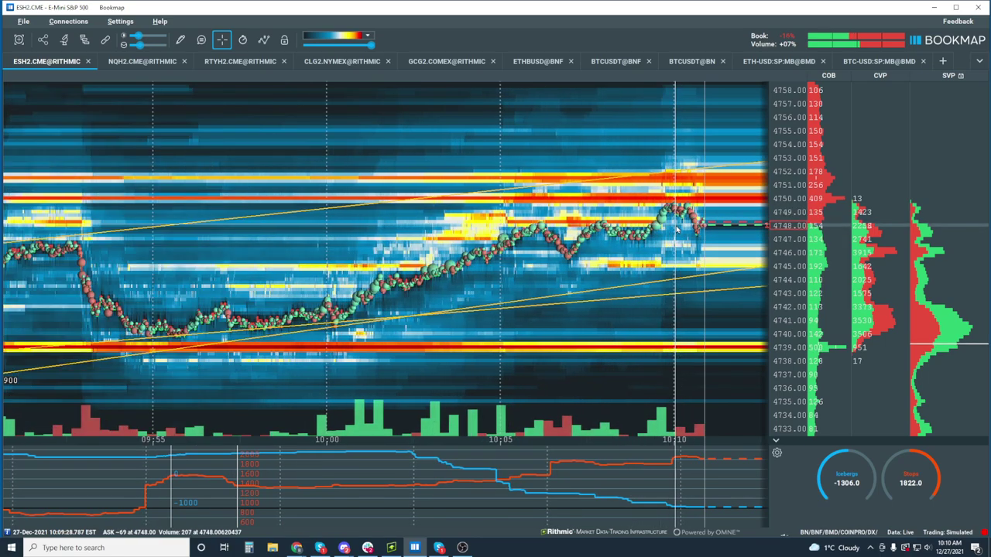
pyautogui.scroll(1, 676, 229)
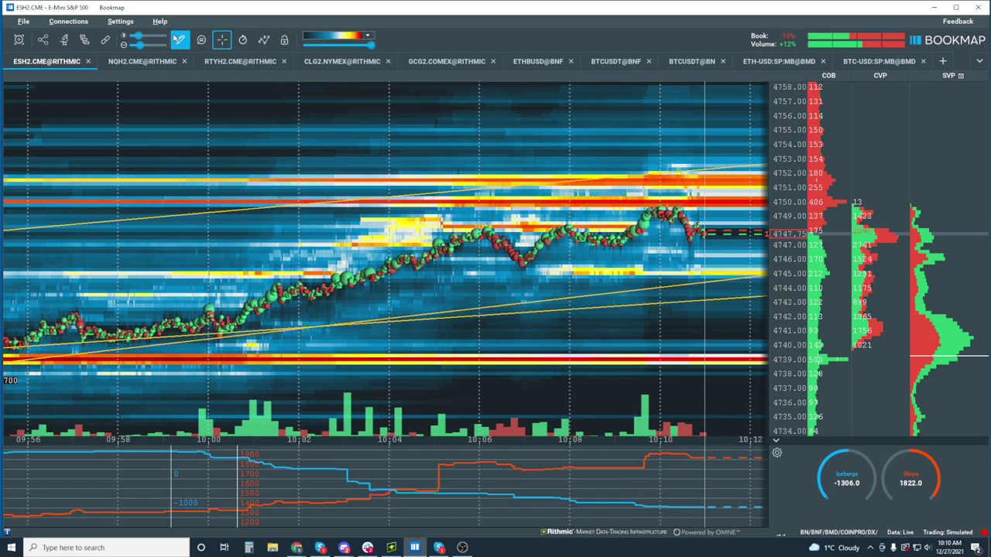
pyautogui.click(181, 39)
pyautogui.click(236, 123)
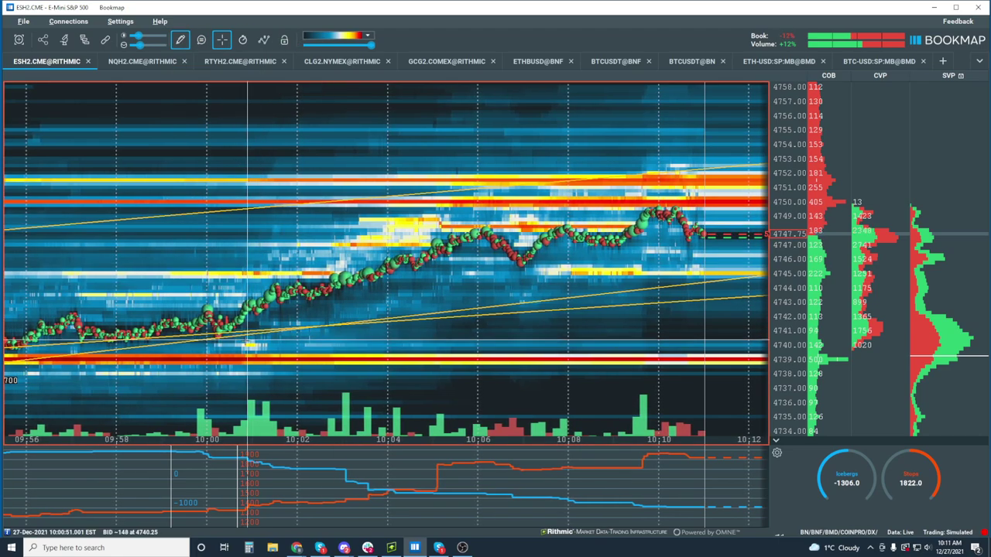
pyautogui.click(305, 301)
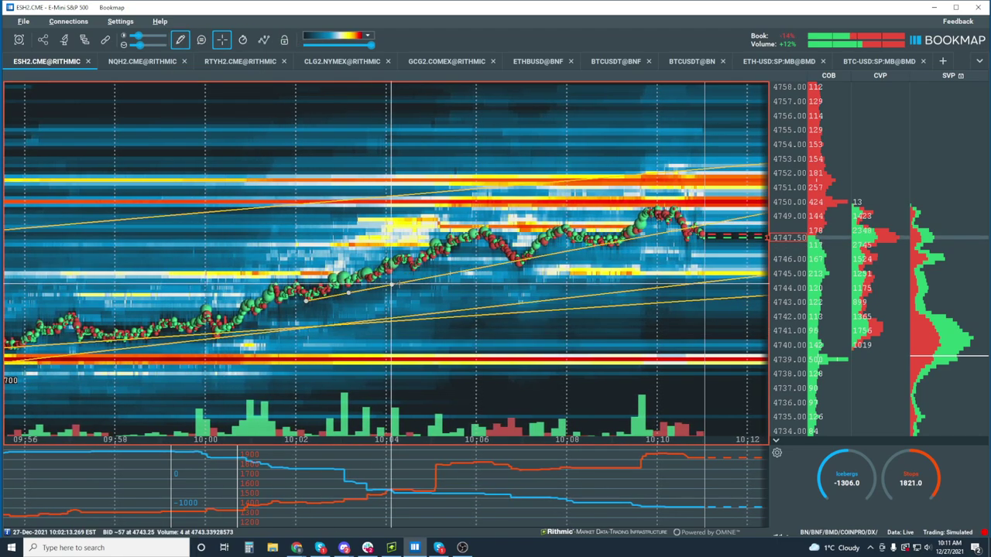
pyautogui.click(417, 283)
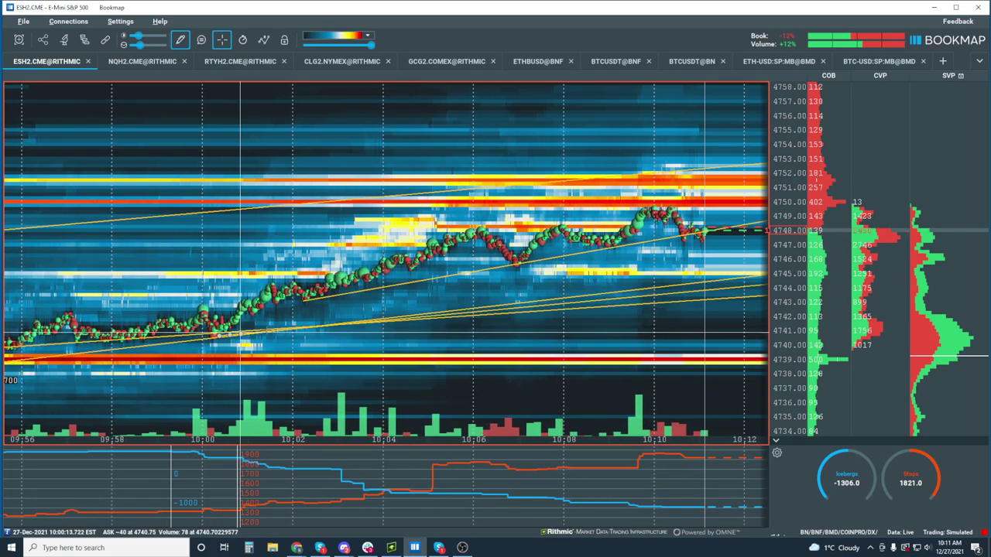
# Cancel an unfinished second ray and close the drawing tool list unchanged
pyautogui.click(310, 315)
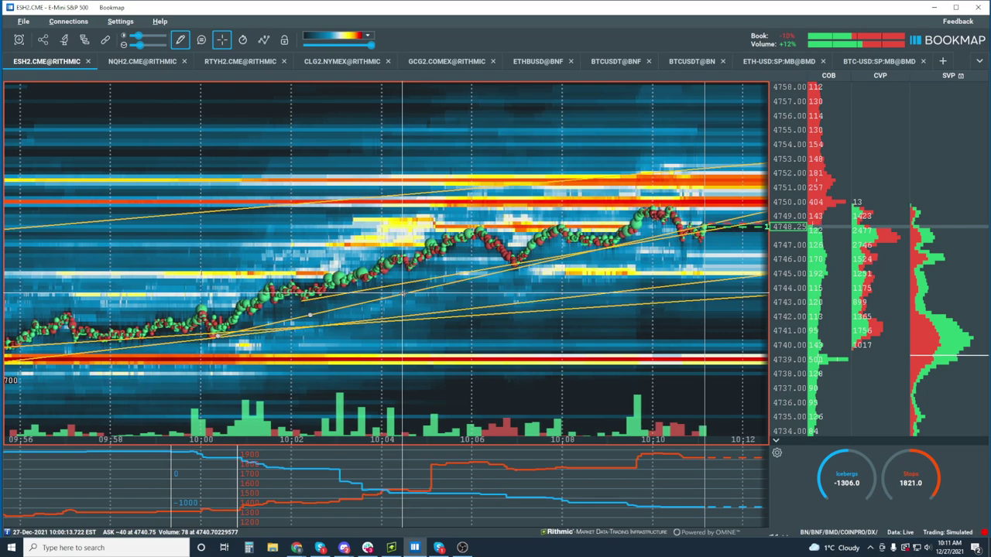
pyautogui.click(182, 46)
pyautogui.click(182, 47)
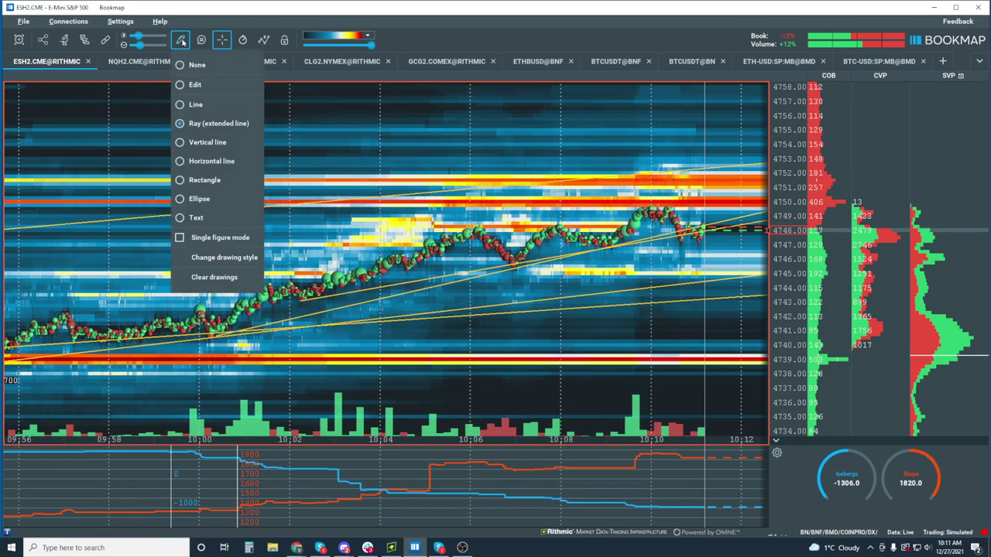
pyautogui.click(193, 95)
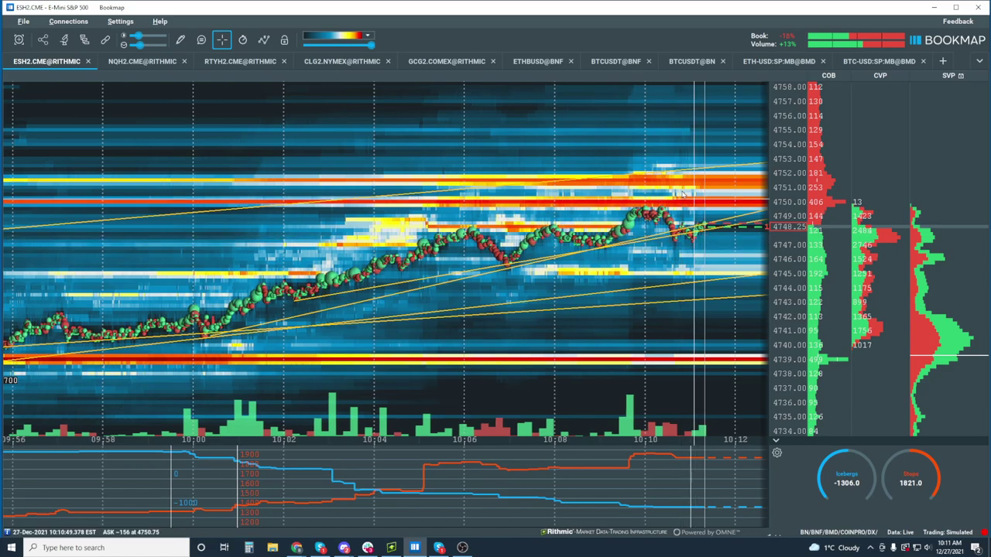
# Zoom the ES heatmap to about 10:04–10:13 to follow the pullback toward 4747.75
pyautogui.scroll(3, 785, 272)
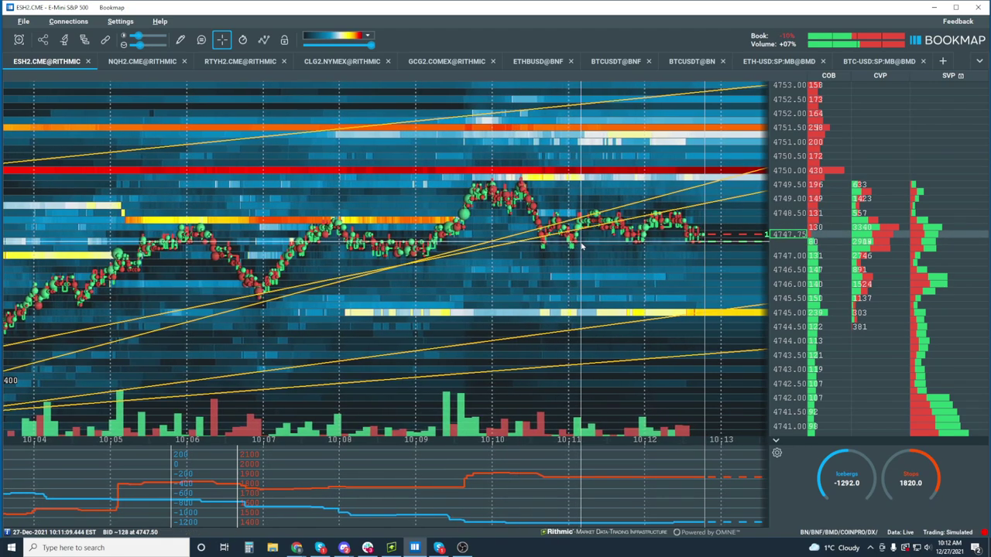
# Zoom the live ES heatmap in while price tests 4750 and dips toward 4748
pyautogui.scroll(1, 581, 251)
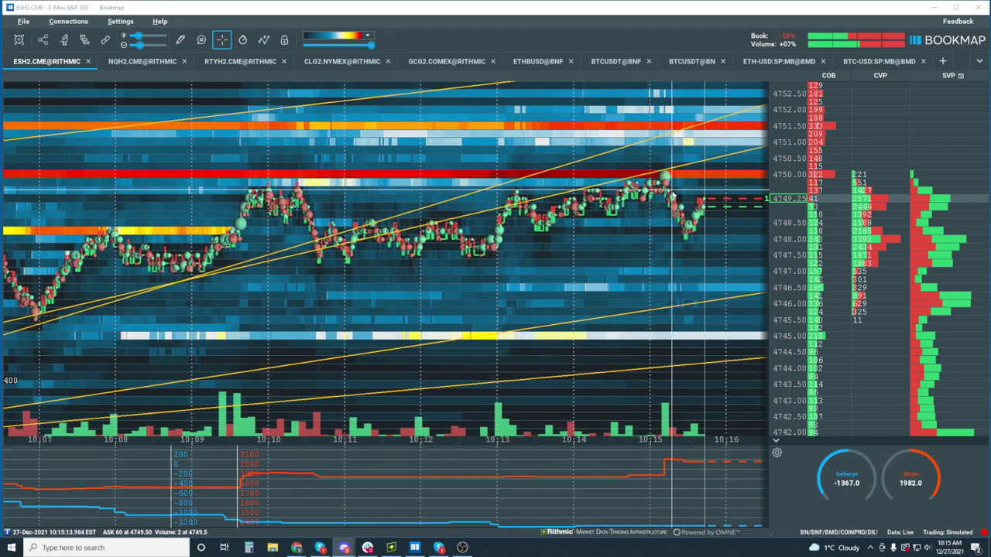
# Zoom out, pick the Ray extended-line tool, and anchor a new yellow trend line on the rising lows
pyautogui.scroll(-3, 489, 230)
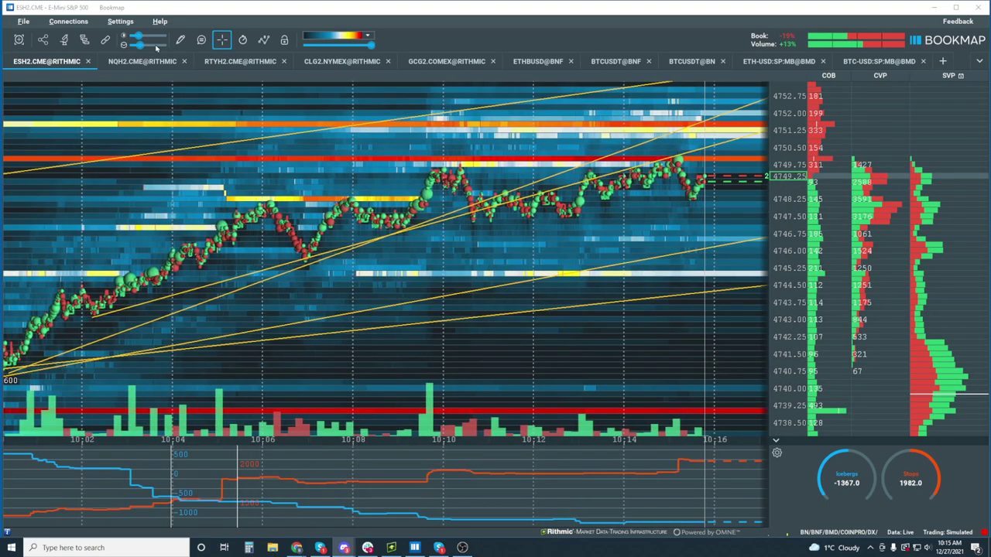
pyautogui.click(180, 39)
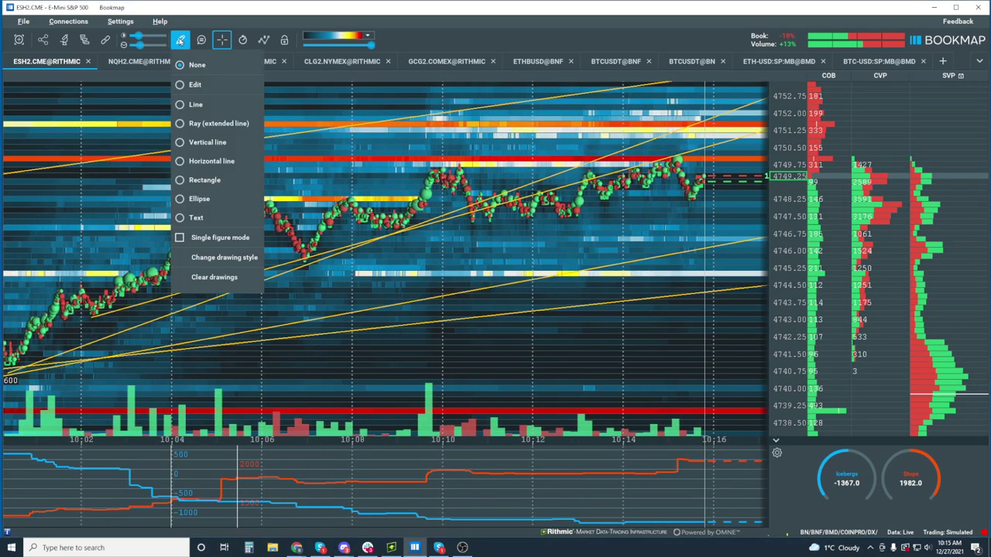
pyautogui.click(228, 125)
pyautogui.click(289, 262)
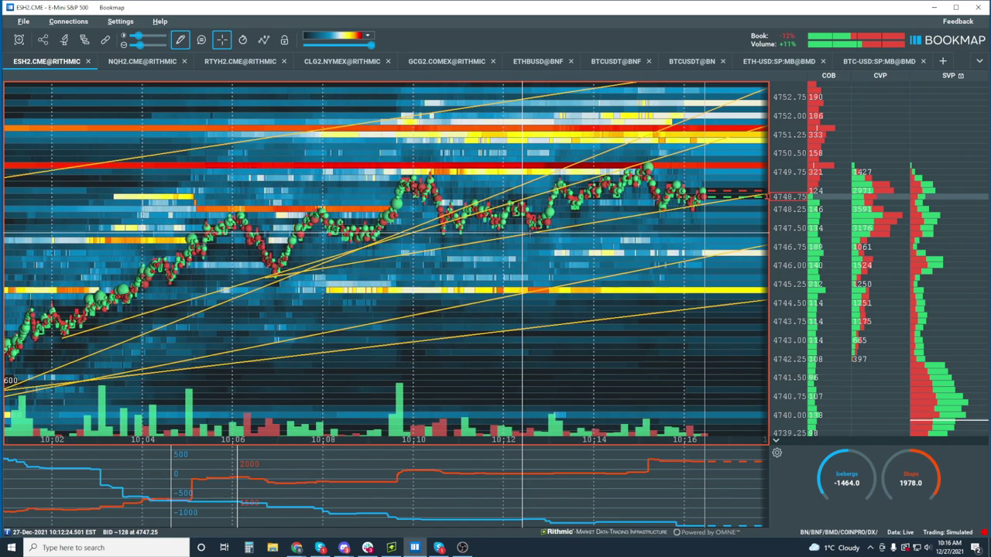
# Zoom the time axis out to roughly 09:55–10:15 so both channel lines are visible
pyautogui.scroll(-2, 525, 232)
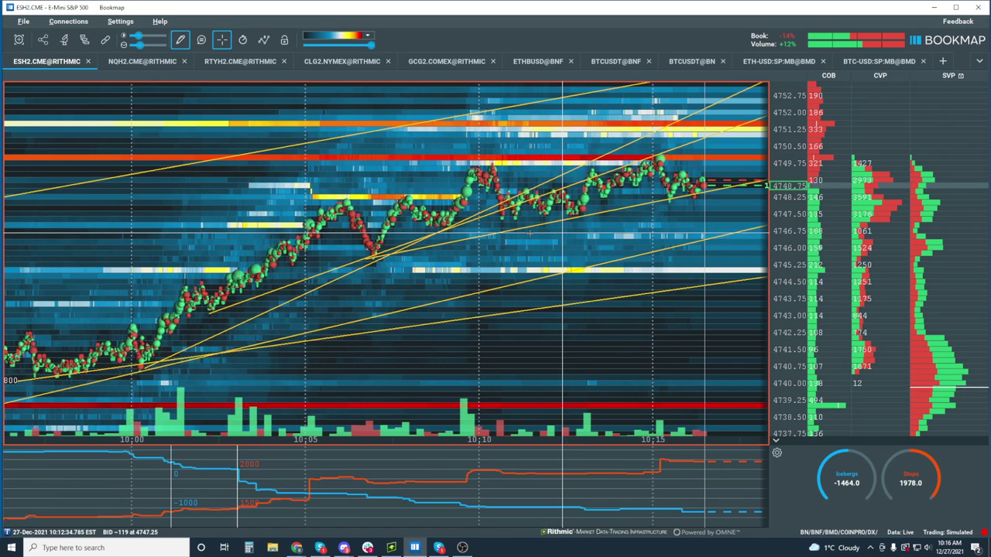
pyautogui.scroll(-2, 529, 232)
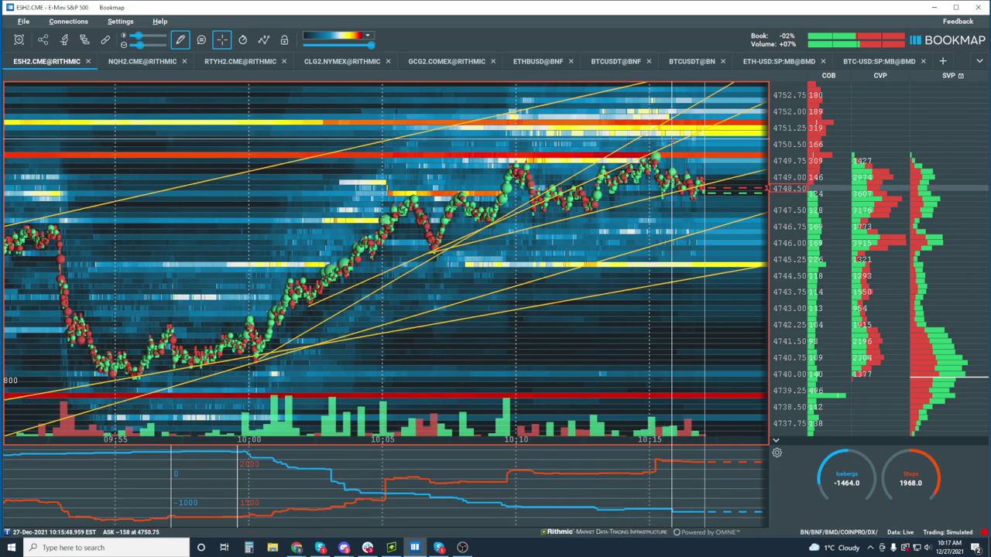
# Zoom deep into the 10:15 touch of 4750 and shift the view slightly earlier
pyautogui.scroll(5, 855, 315)
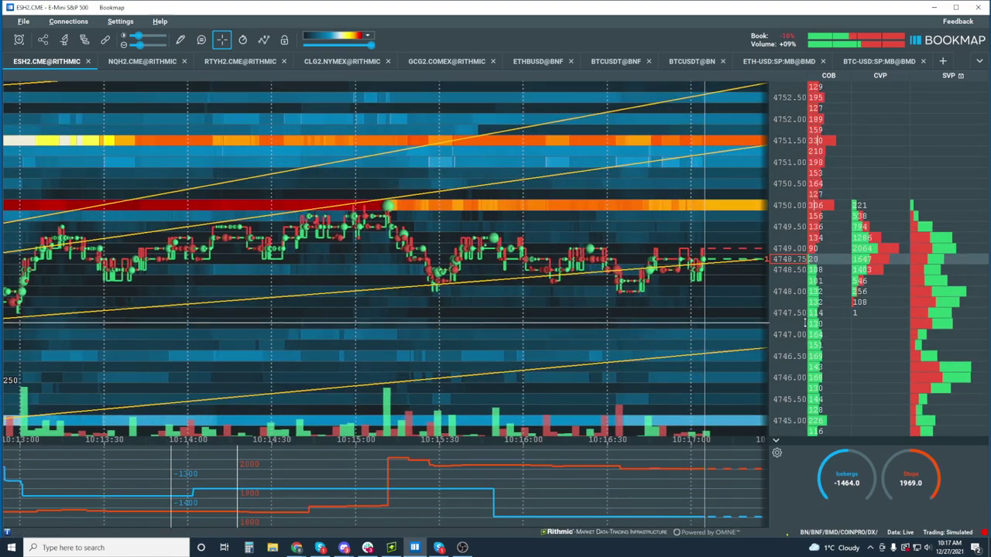
pyautogui.scroll(2, 855, 315)
pyautogui.scroll(5, 349, 193)
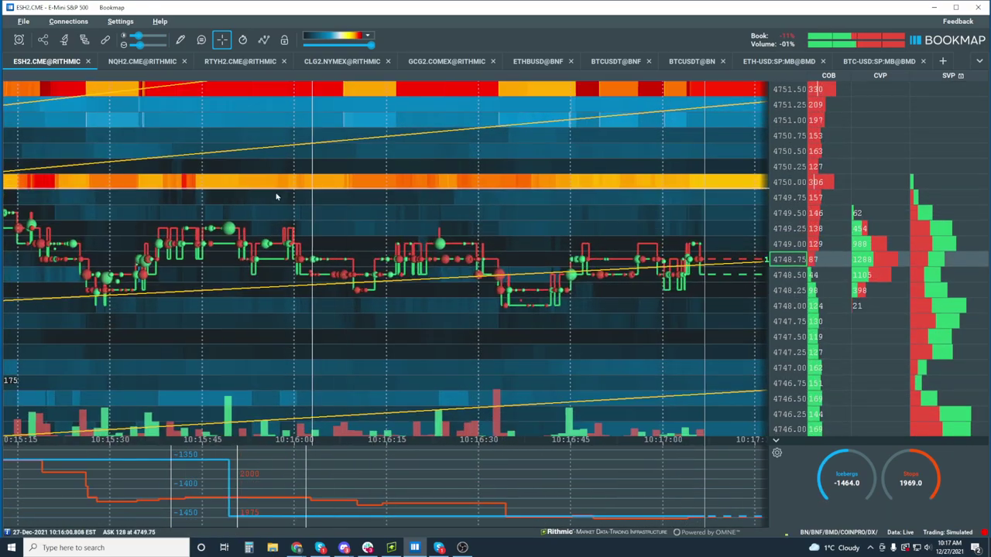
pyautogui.scroll(4, 569, 225)
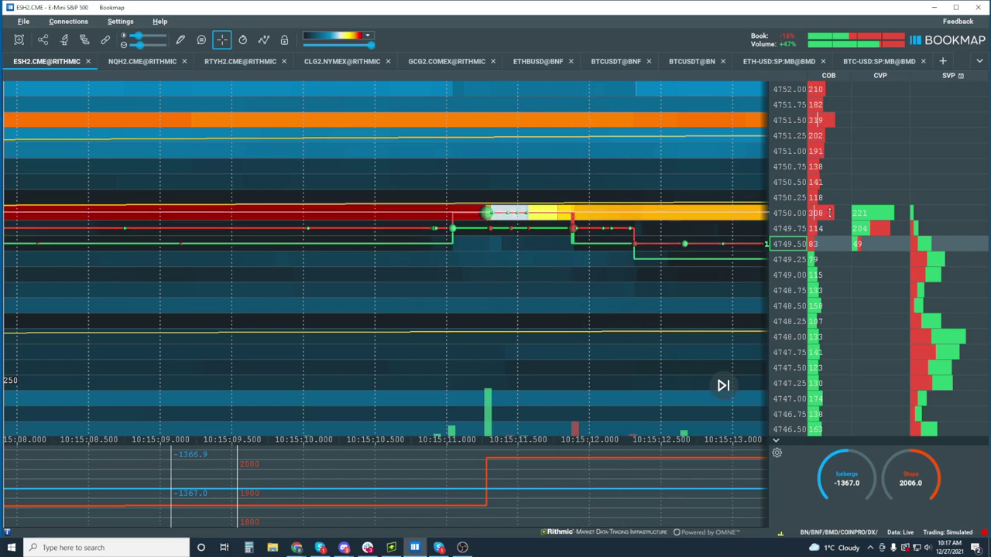
pyautogui.moveTo(404, 173); pyautogui.dragTo(664, 184)
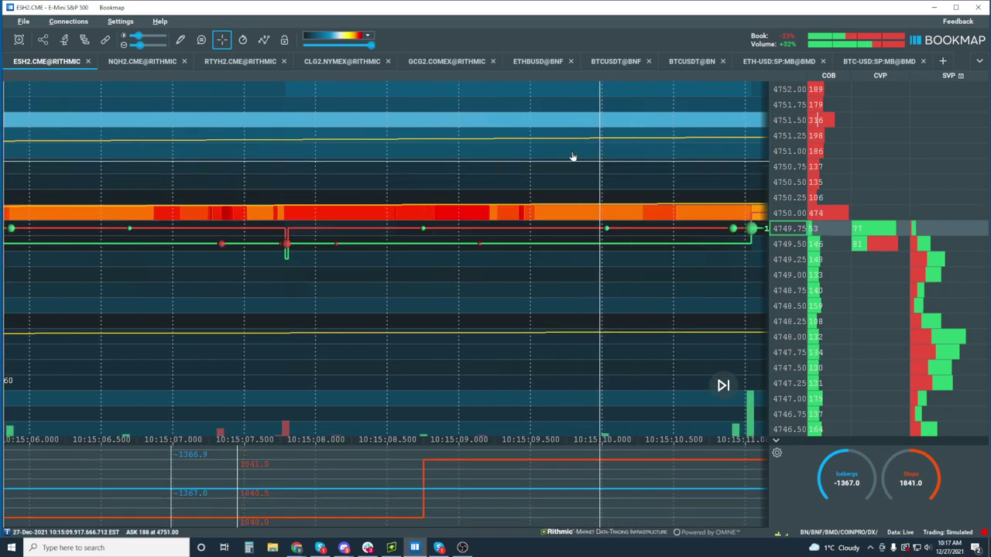
# Re-centre just before 10:15:00, then zoom out to about 10:06–10:20
pyautogui.scroll(-2, 580, 173)
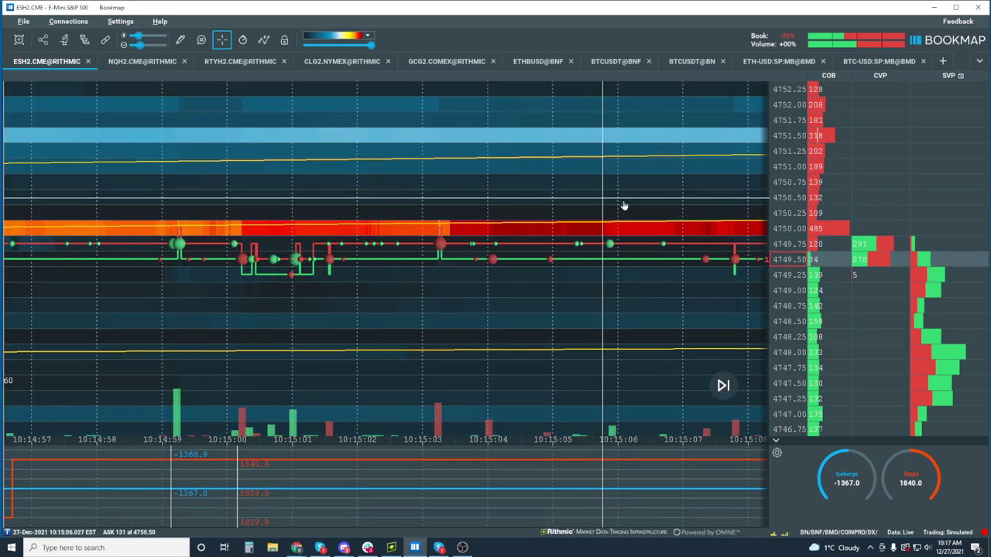
pyautogui.moveTo(506, 197)
pyautogui.mouseDown()
pyautogui.moveTo(684, 191)
pyautogui.moveTo(507, 193)
pyautogui.mouseUp()
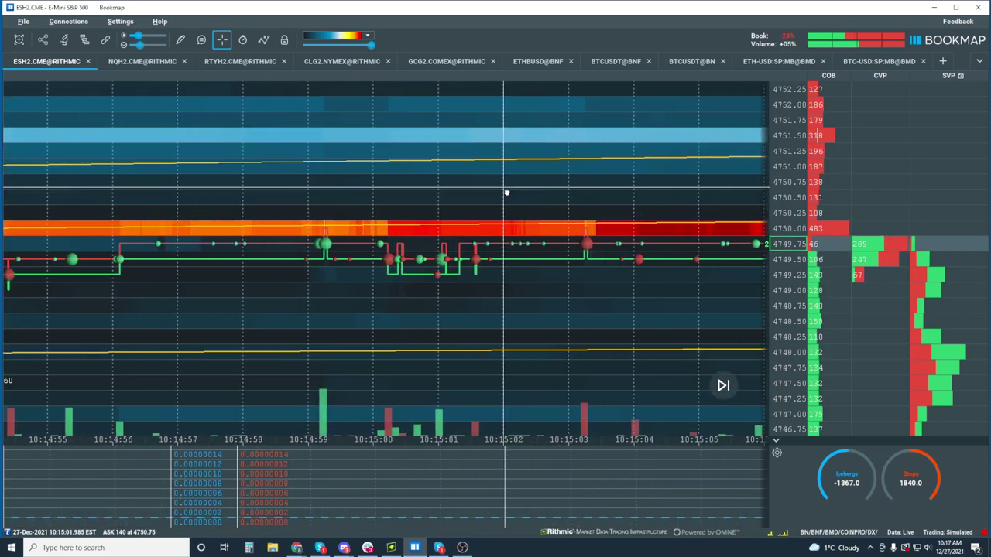
pyautogui.scroll(-5, 602, 186)
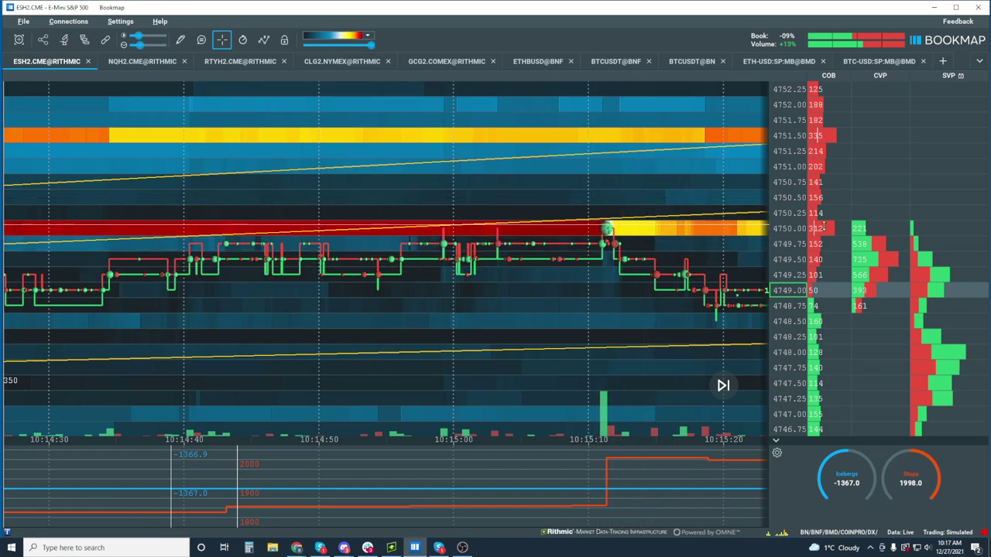
pyautogui.scroll(-10, 489, 230)
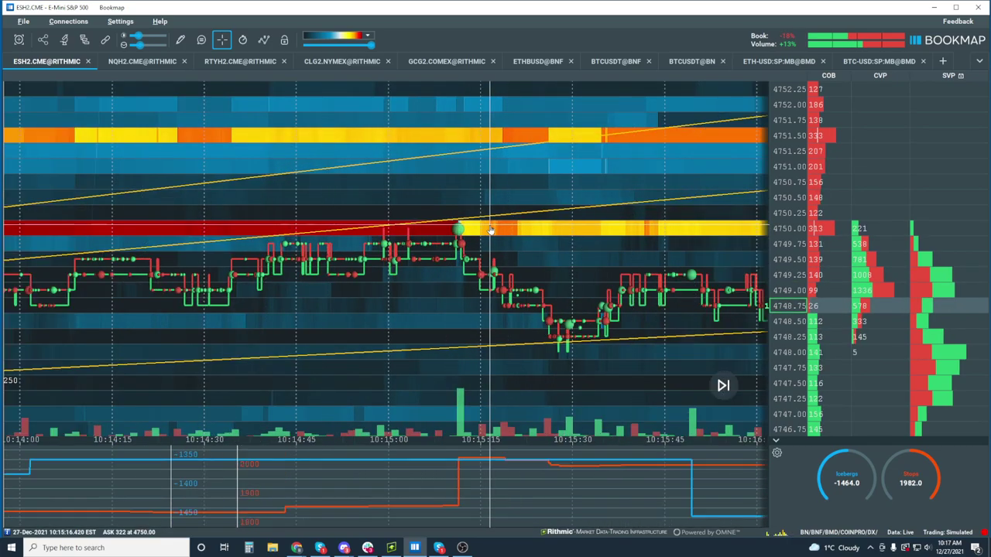
pyautogui.scroll(-3, 489, 230)
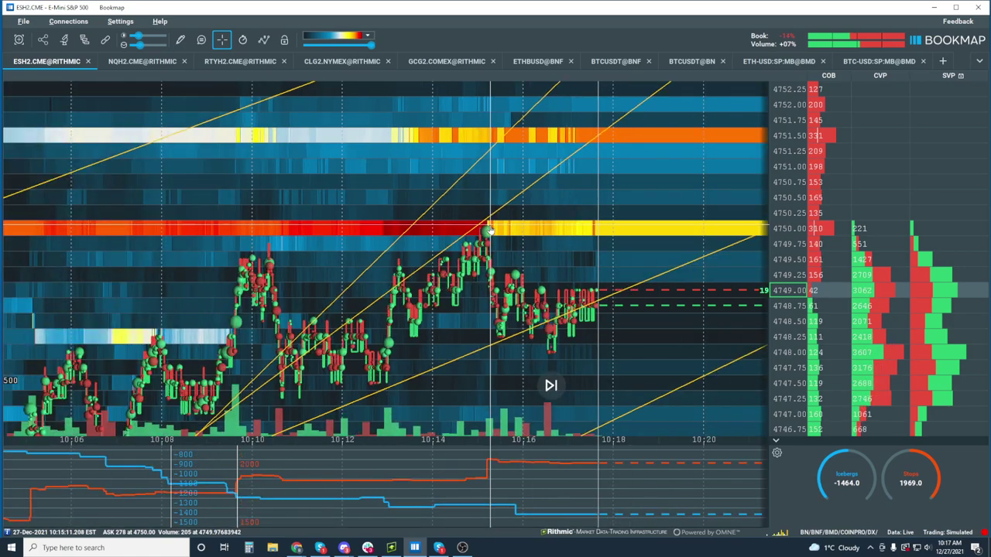
# Jump back to live prices and zoom in on the last few minutes around 4749
pyautogui.click(554, 385)
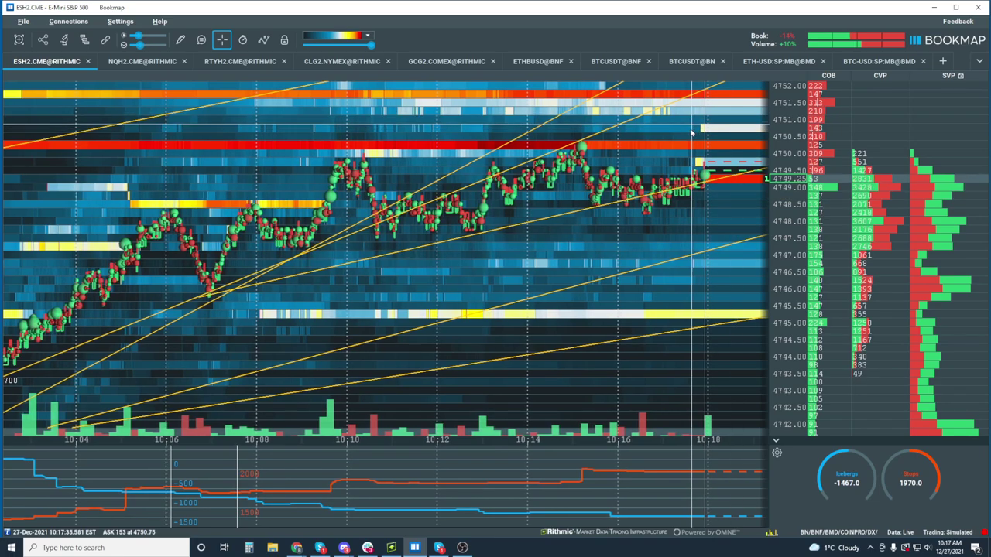
pyautogui.scroll(3, 719, 210)
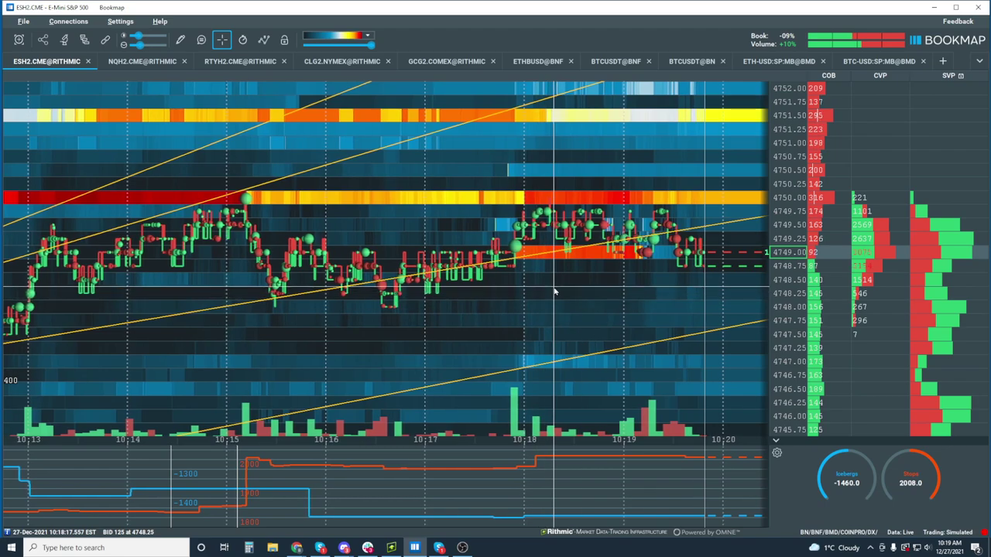
# Adjust the time zoom while price breaks through 4750 toward about 4751.25
pyautogui.scroll(-3, 554, 291)
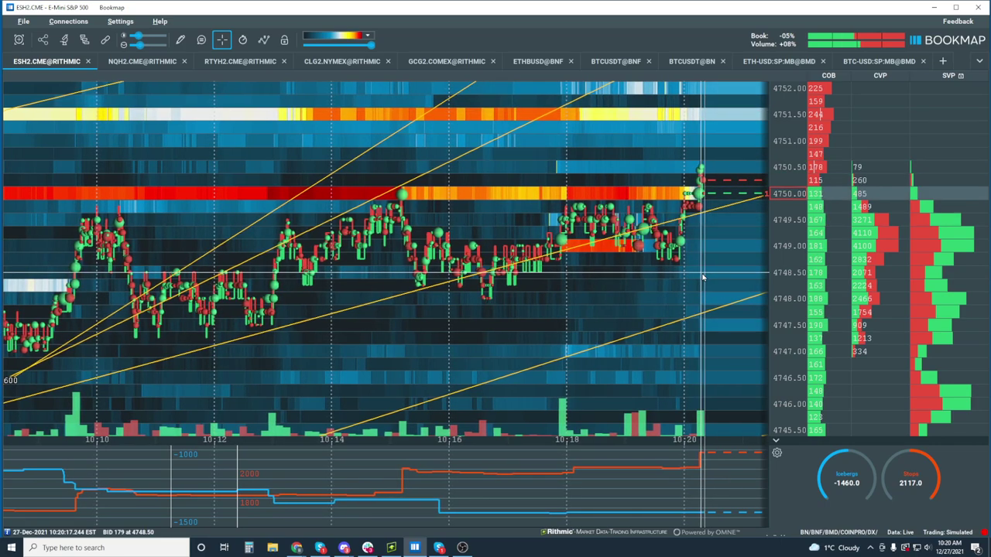
pyautogui.scroll(2, 702, 276)
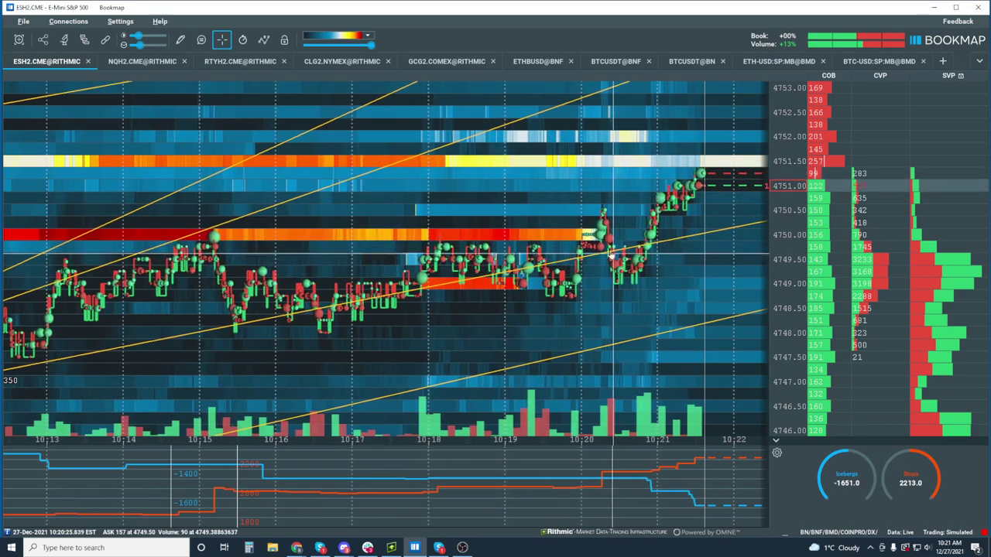
# Rescale the heatmap, then bring the Rithmic Trader Pro ES daily, hourly and 15-minute charts forward
pyautogui.scroll(-3, 304, 251)
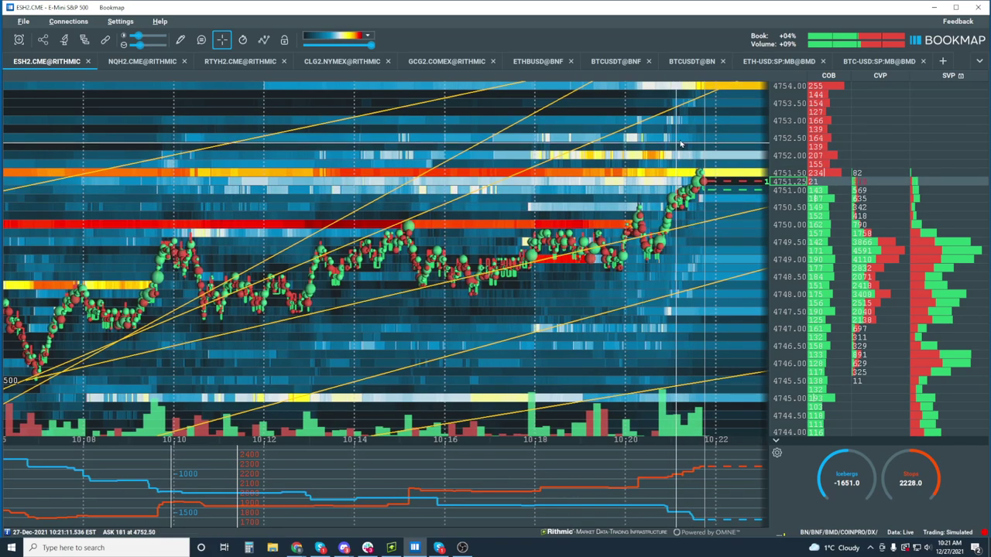
pyautogui.scroll(2, 681, 144)
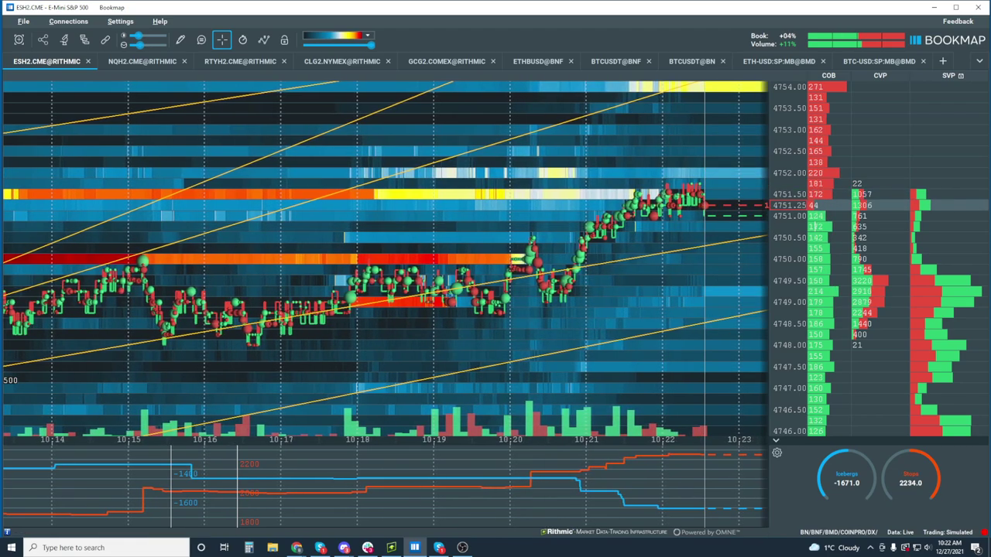
pyautogui.scroll(-2, 499, 253)
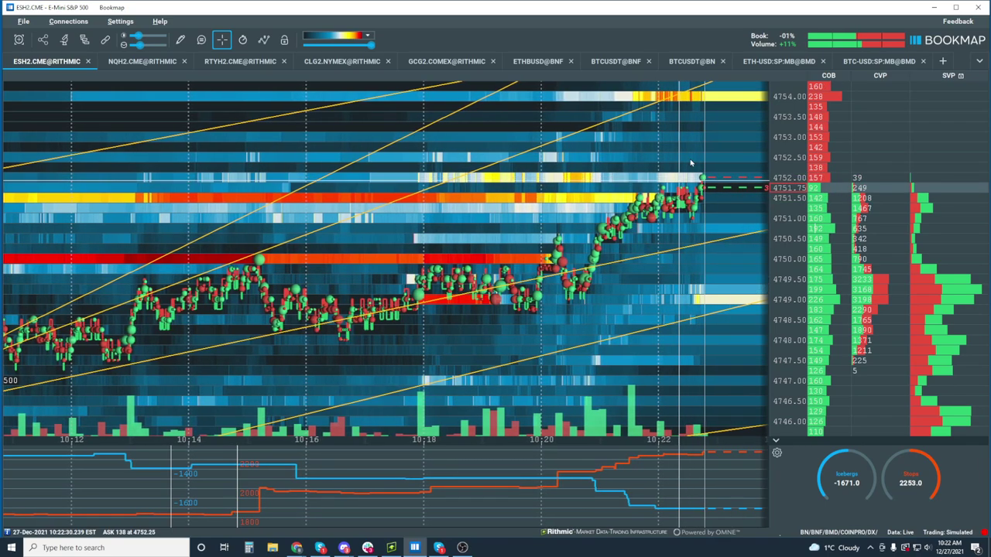
pyautogui.scroll(-1, 789, 143)
pyautogui.scroll(-1, 789, 143)
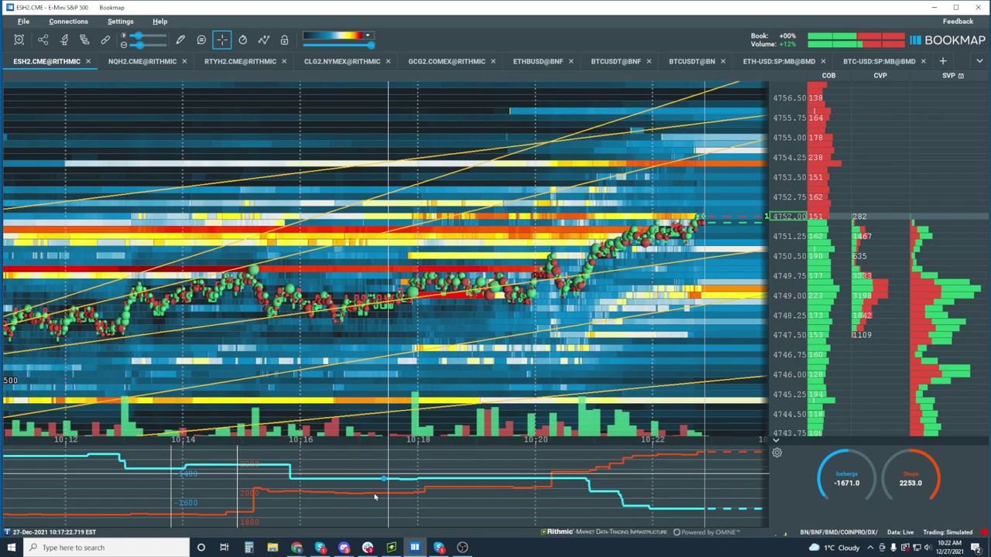
pyautogui.click(392, 548)
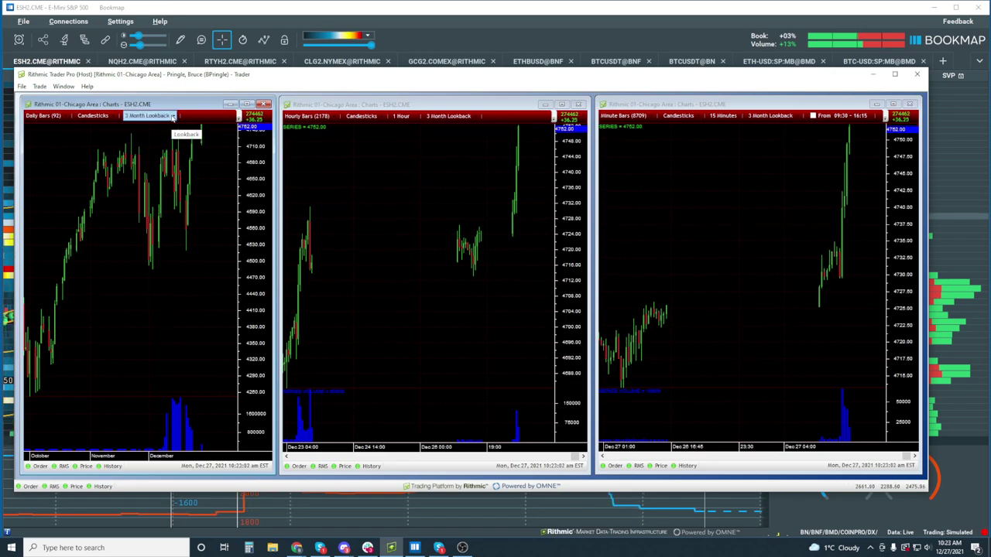
# Check the lookback options, then switch the left ES chart to Weekly Bars
pyautogui.click(172, 116)
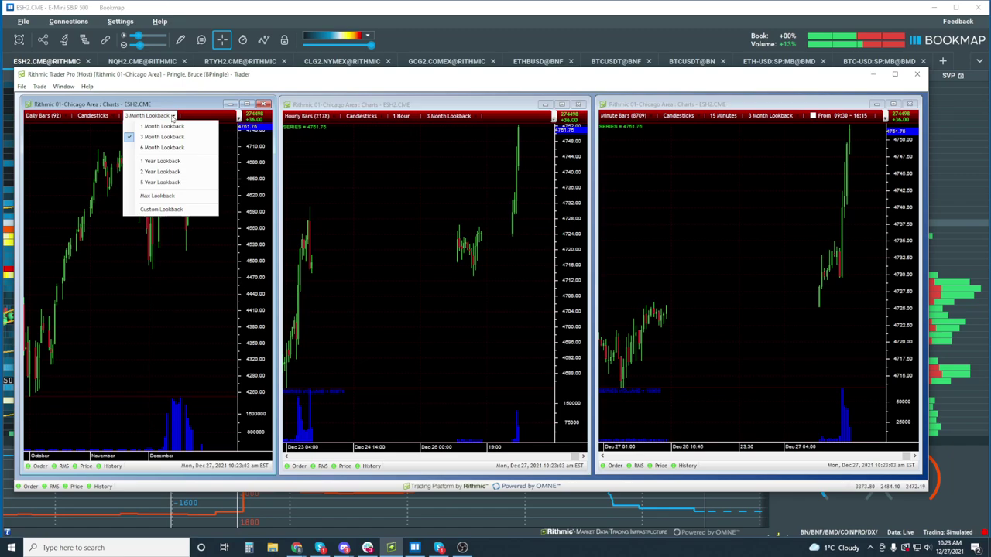
pyautogui.click(99, 148)
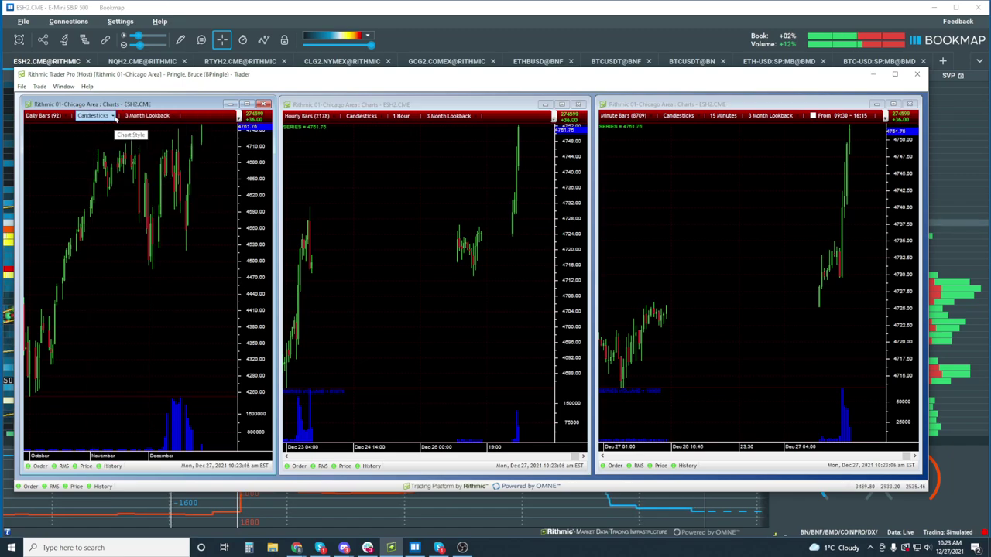
pyautogui.click(65, 116)
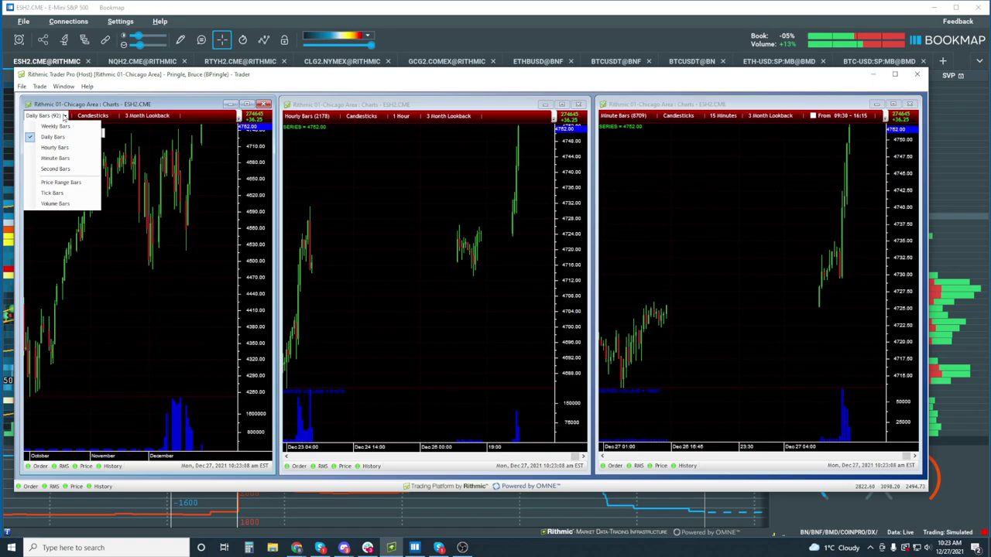
pyautogui.click(64, 127)
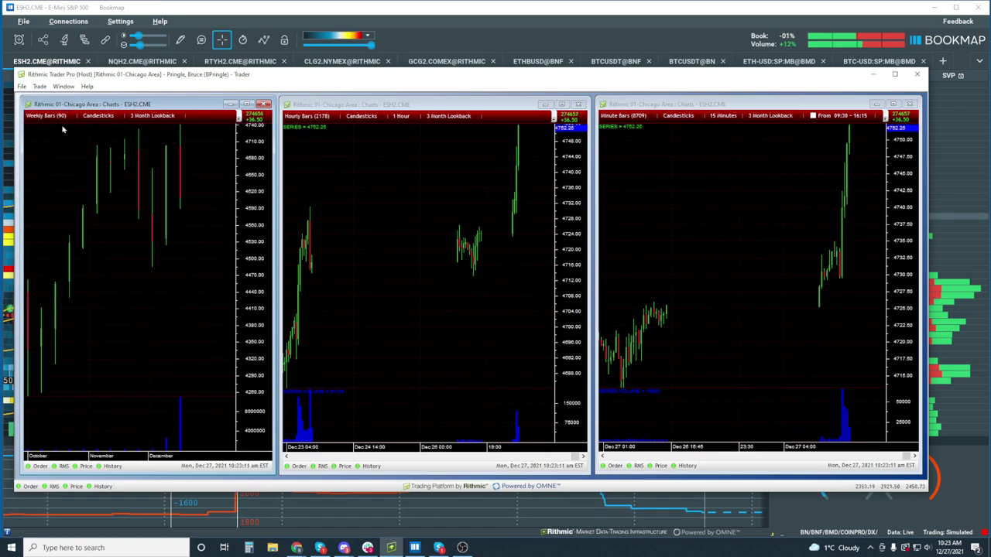
# Try a 1 Year Lookback on the weekly chart, then return it to 3 Month Lookback
pyautogui.click(172, 117)
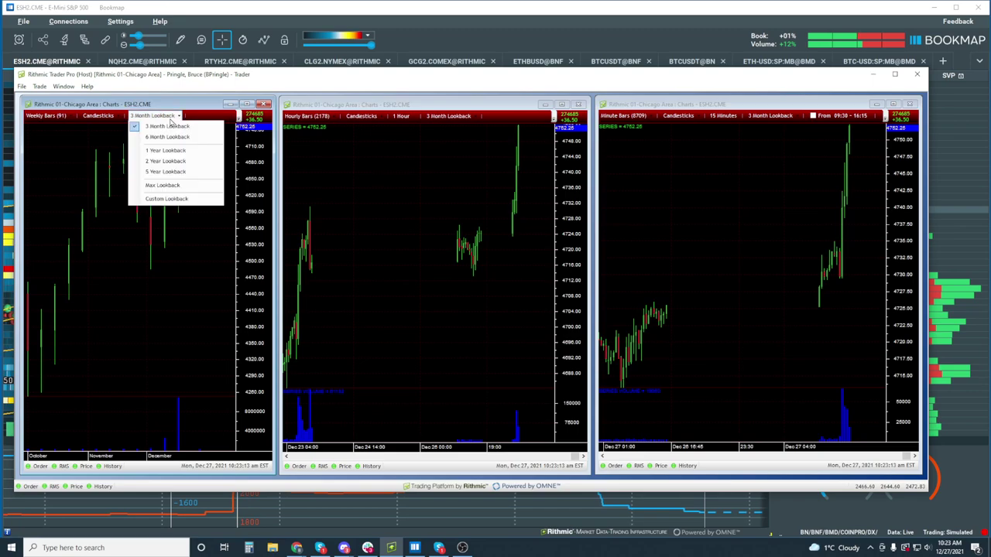
pyautogui.click(185, 151)
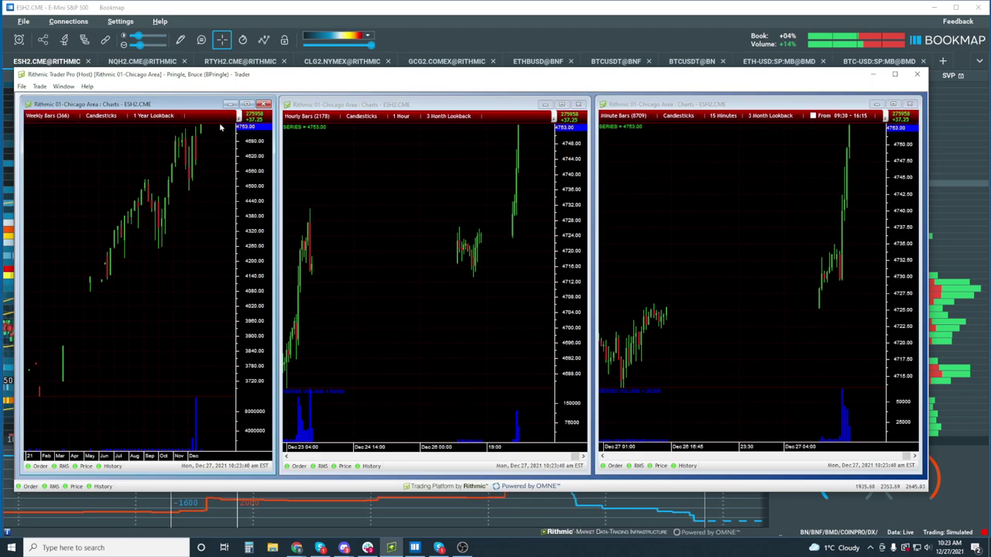
pyautogui.click(159, 116)
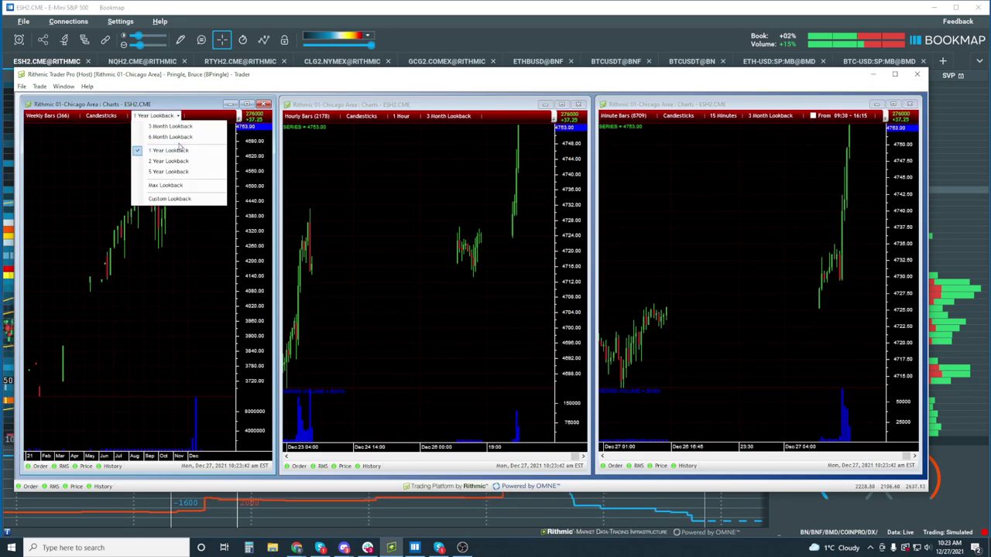
pyautogui.click(174, 126)
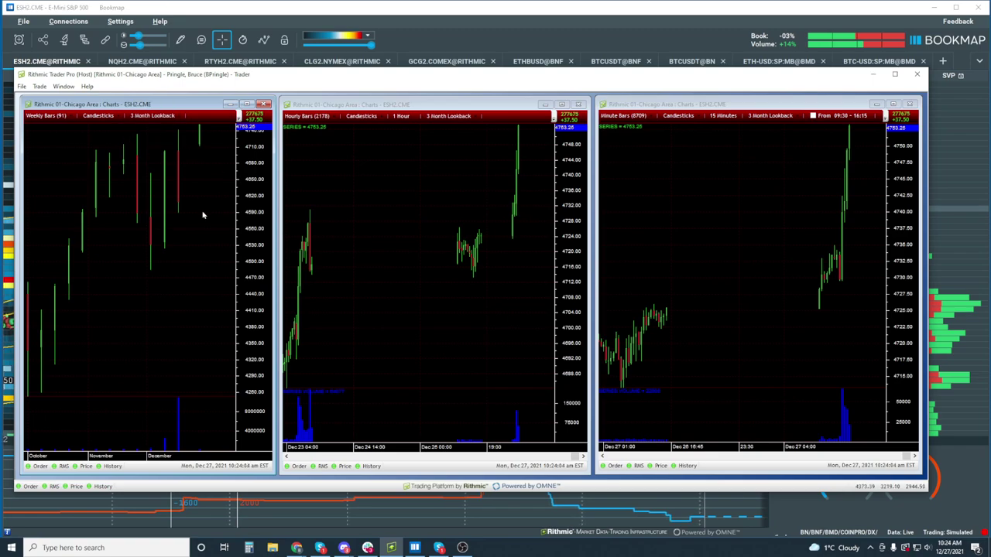
# Switch the left chart back to Daily Bars and read early and late December prices with the crosshair
pyautogui.click(69, 116)
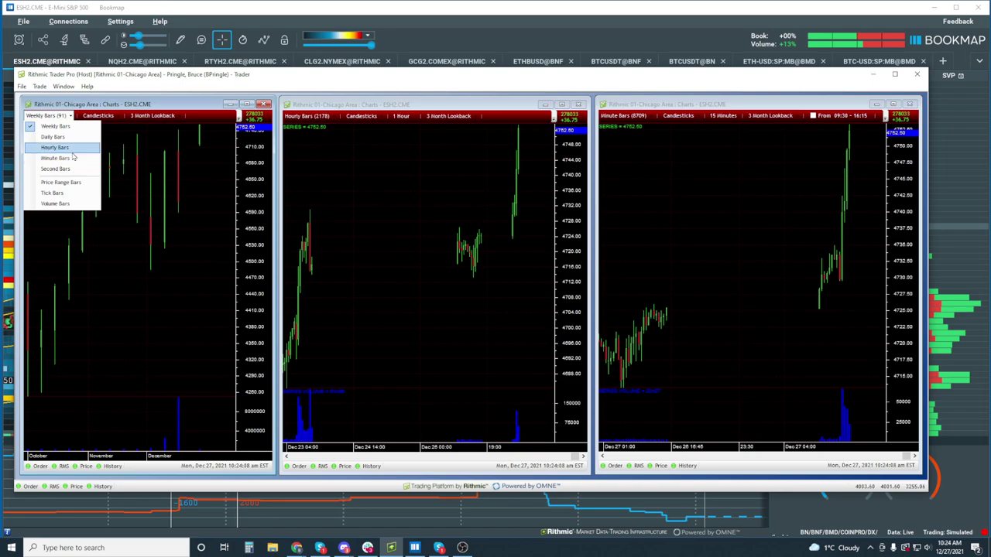
pyautogui.click(72, 138)
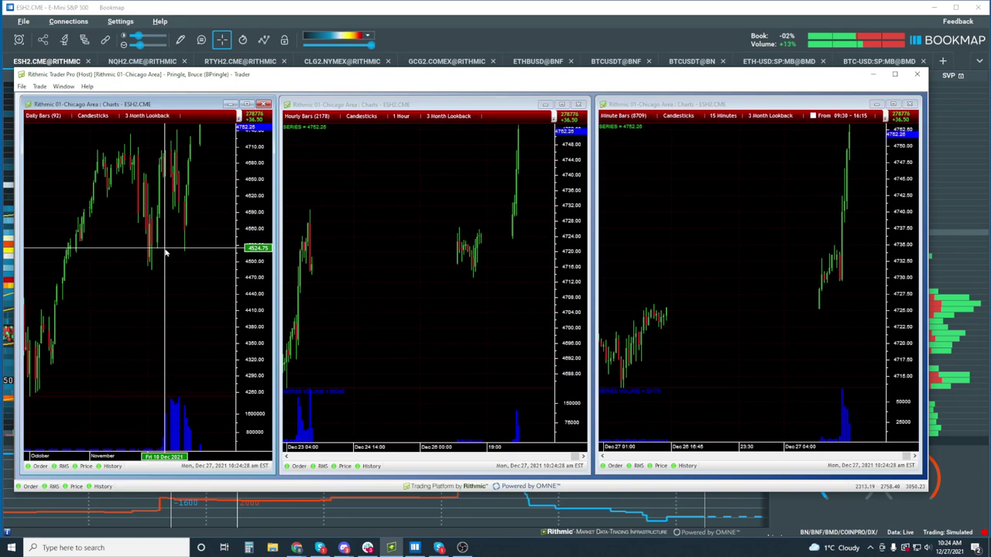
pyautogui.moveTo(165, 252); pyautogui.dragTo(179, 244)
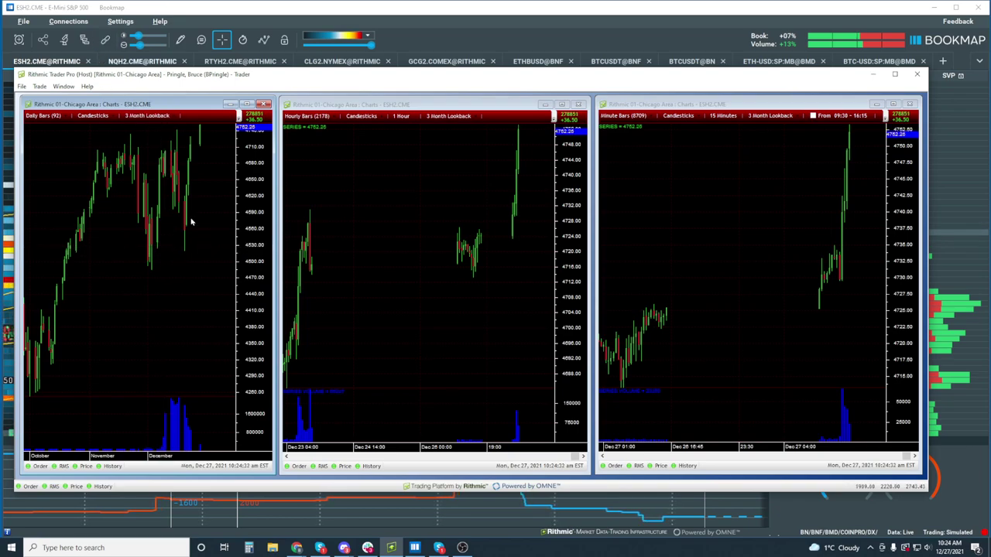
pyautogui.moveTo(164, 254); pyautogui.dragTo(121, 309)
pyautogui.moveTo(186, 226)
pyautogui.mouseDown()
pyautogui.moveTo(184, 248)
pyautogui.moveTo(186, 234)
pyautogui.mouseUp()
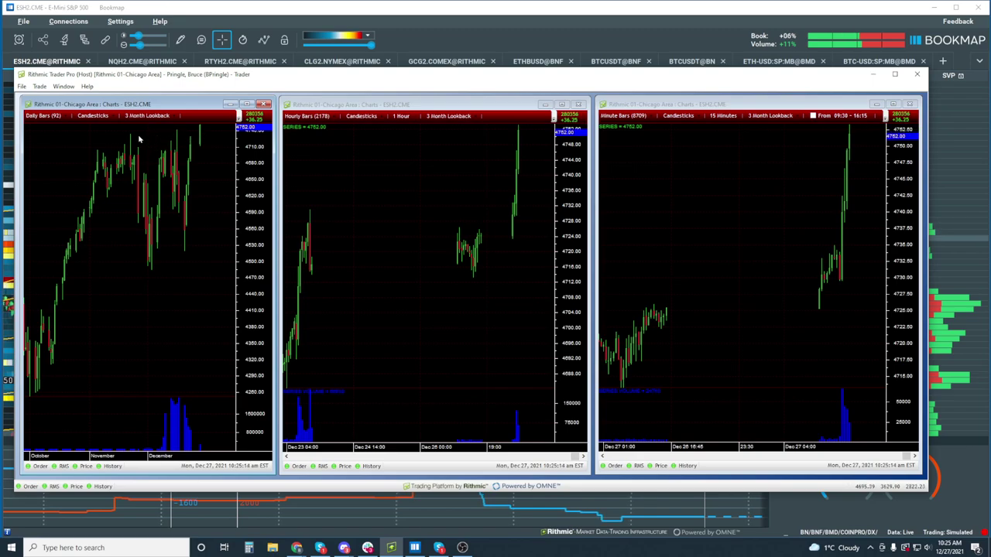
# Bring the ESH2 heatmap forward and zoom its time axis out and back in to the 10:23 top near 4753.50
pyautogui.click(267, 9)
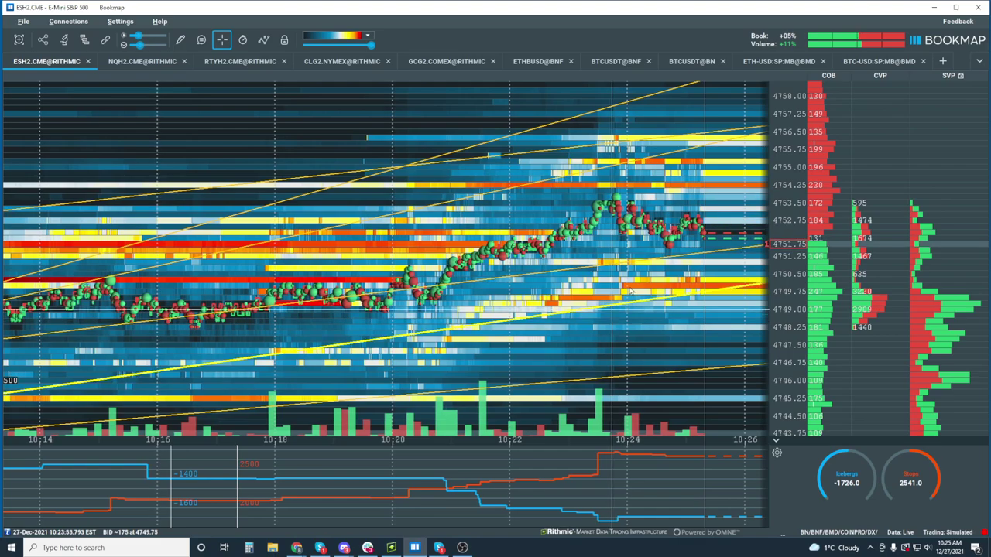
pyautogui.scroll(-2, 631, 291)
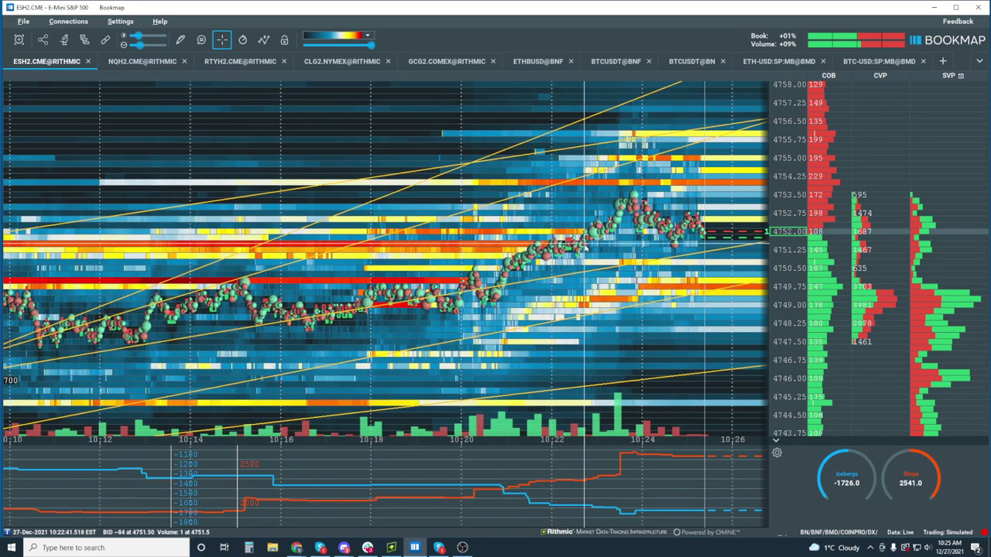
pyautogui.scroll(-1, 586, 248)
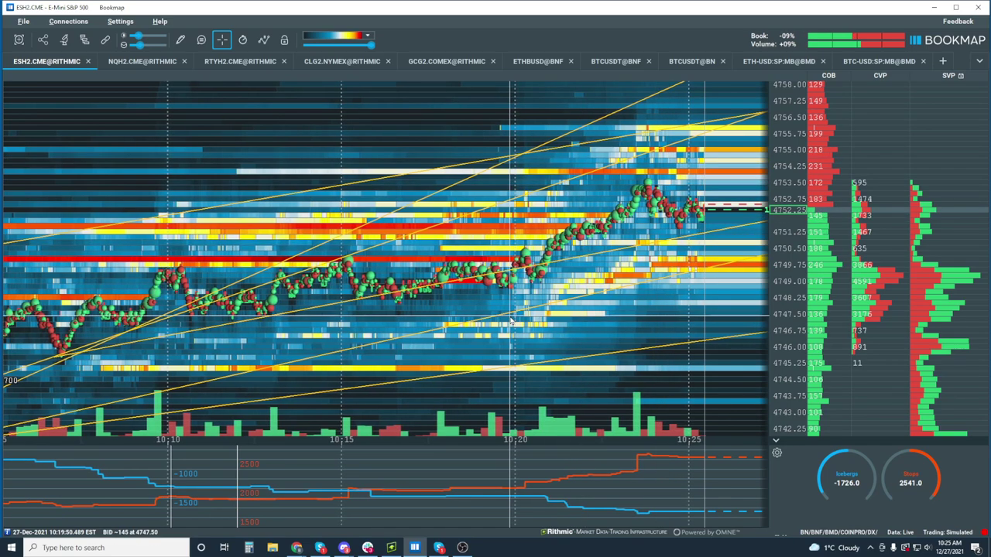
pyautogui.scroll(-2, 510, 321)
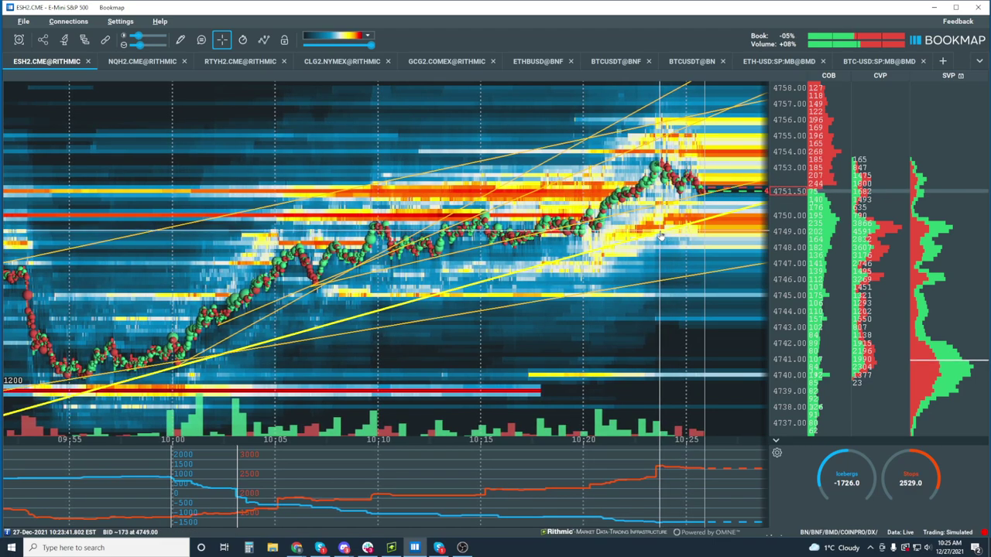
pyautogui.scroll(-2, 634, 240)
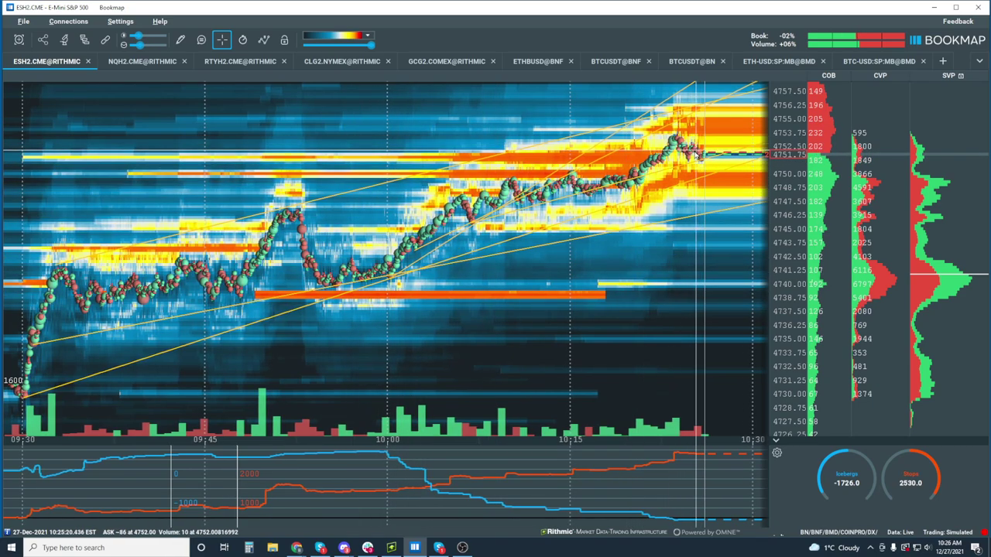
pyautogui.scroll(3, 688, 157)
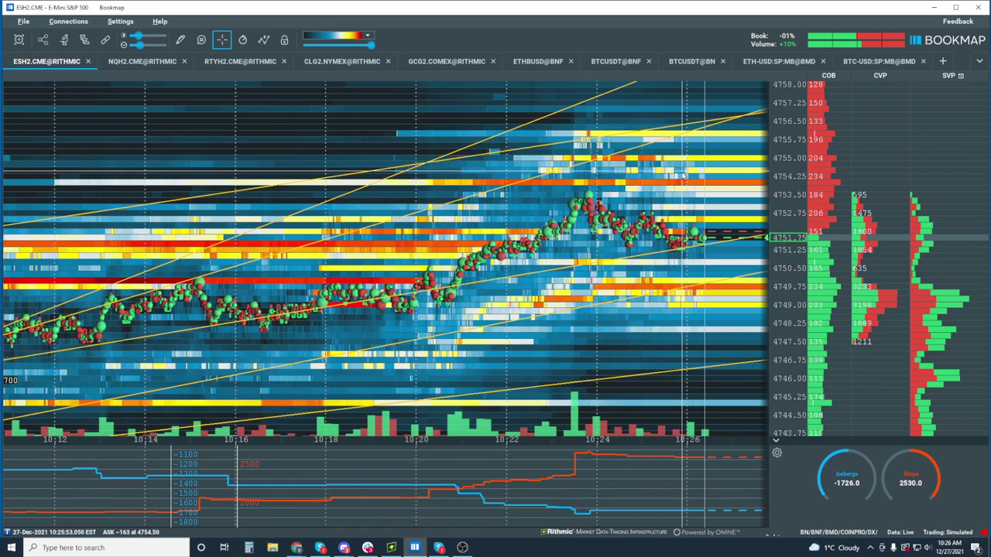
pyautogui.scroll(5, 789, 289)
pyautogui.moveTo(789, 288); pyautogui.dragTo(777, 241)
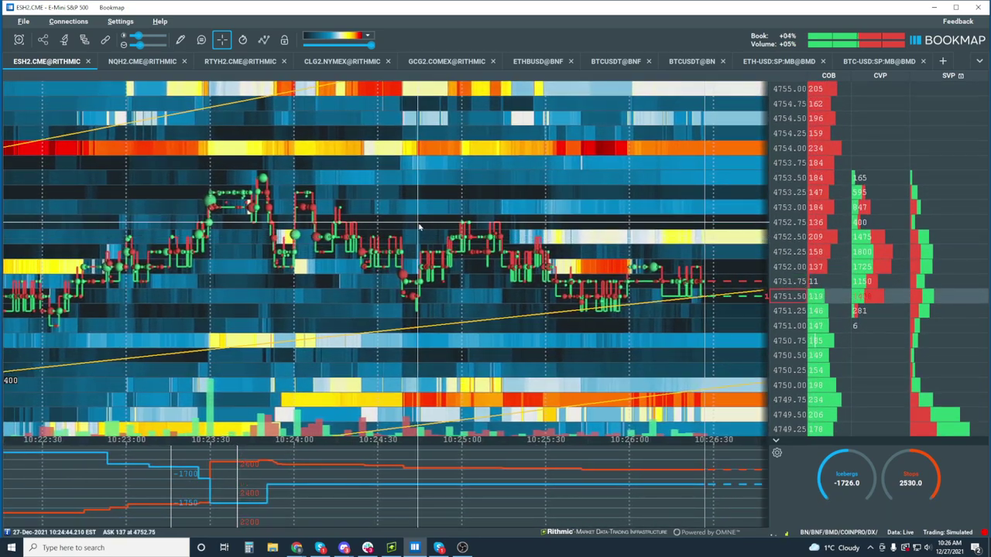
pyautogui.scroll(-3, 421, 226)
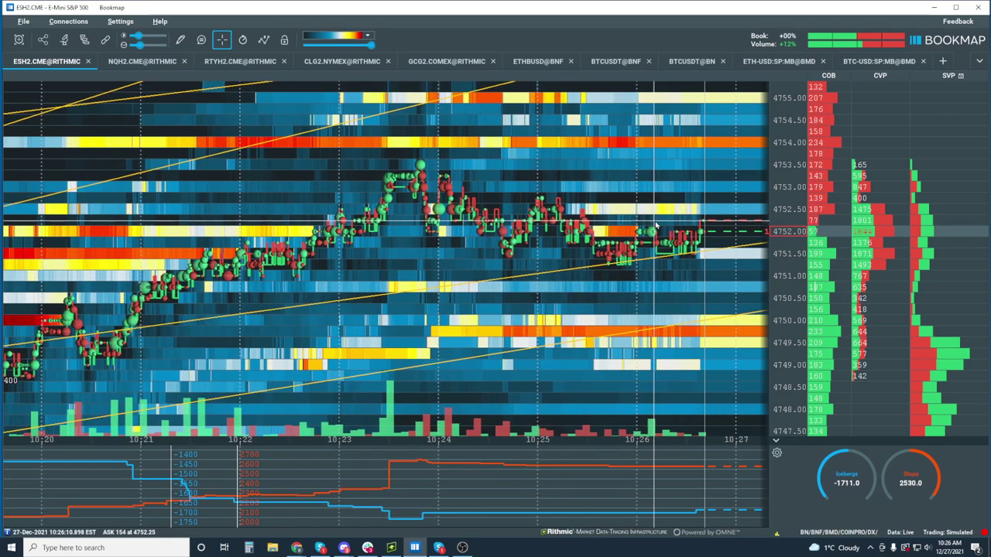
pyautogui.scroll(5, 645, 231)
pyautogui.scroll(-3, 645, 231)
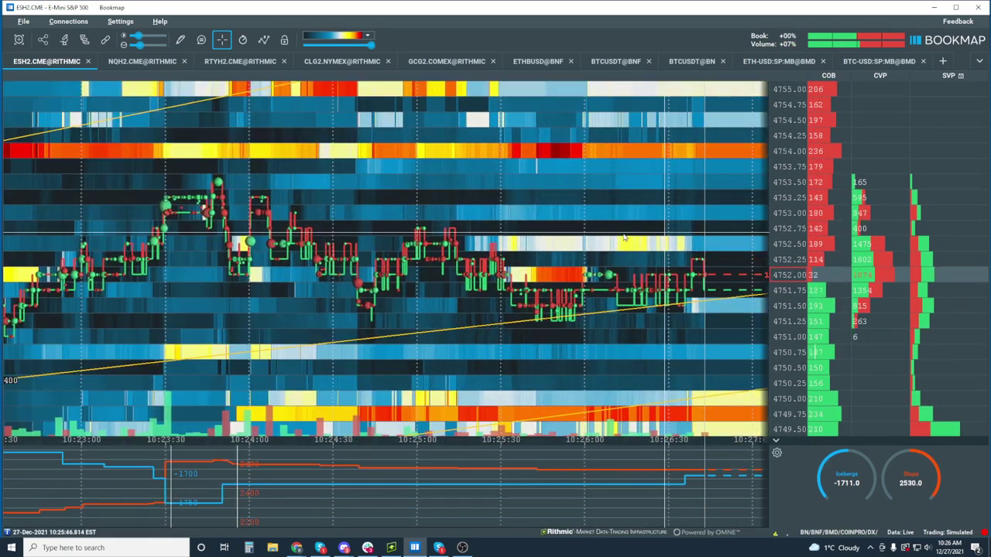
pyautogui.scroll(-4, 624, 238)
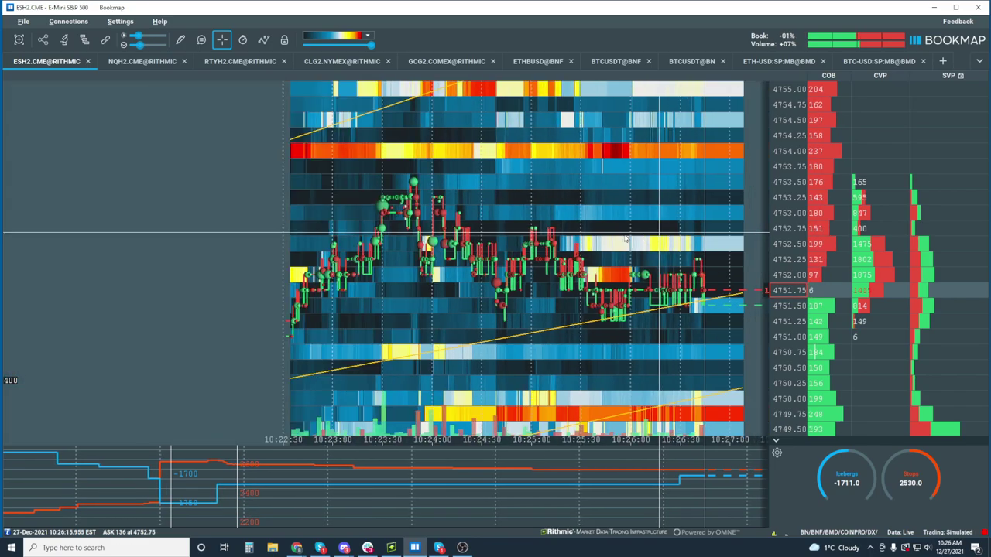
pyautogui.scroll(-3, 624, 238)
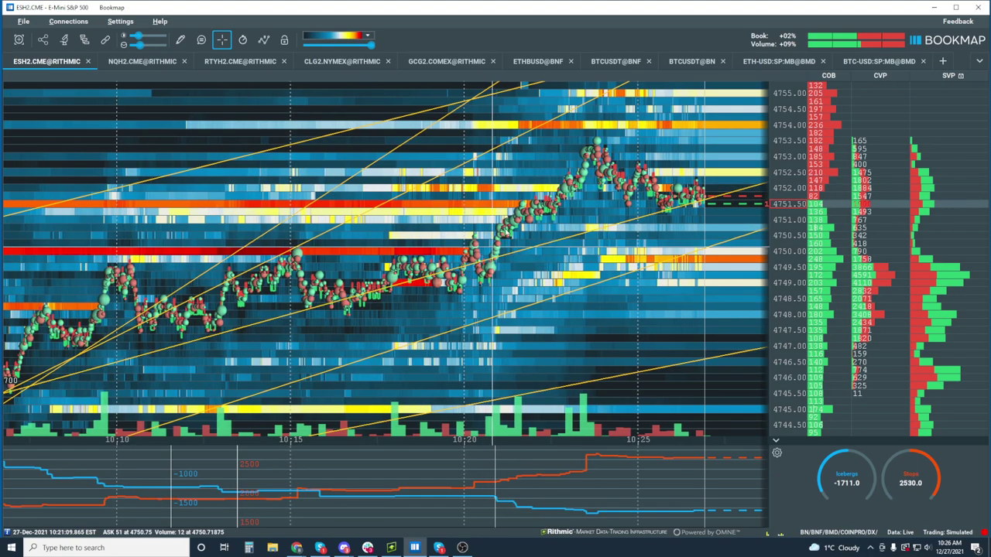
pyautogui.scroll(-2, 513, 275)
pyautogui.scroll(-3, 513, 275)
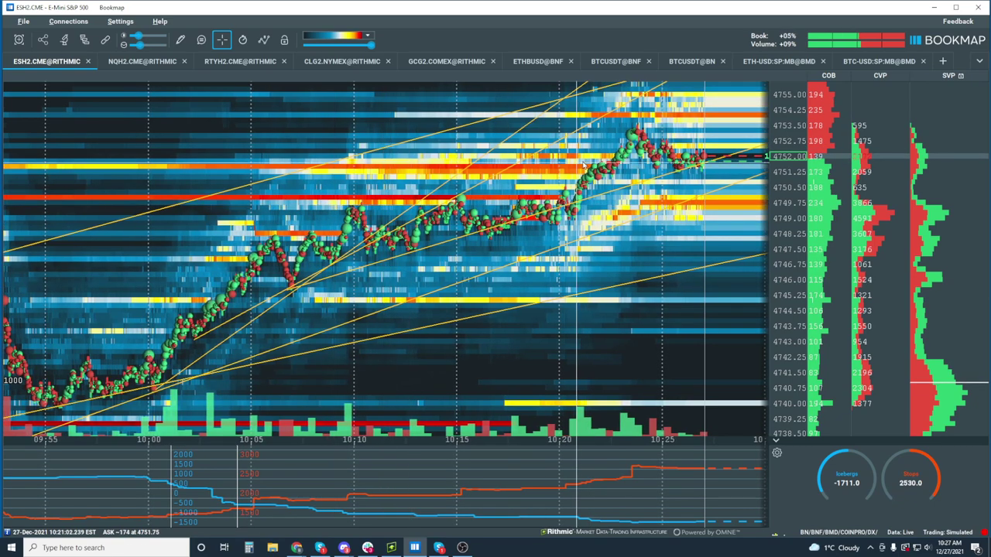
pyautogui.scroll(3, 616, 155)
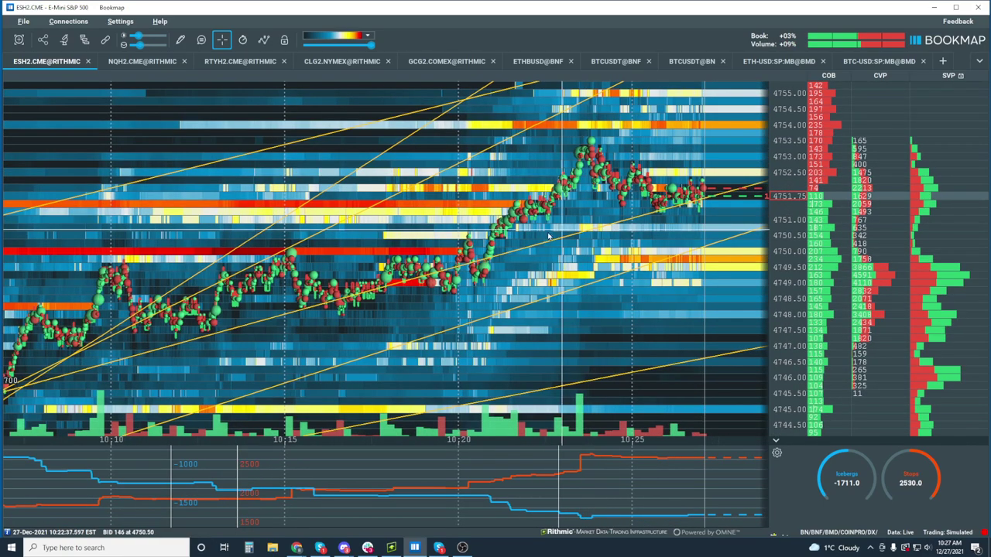
pyautogui.scroll(-2, 535, 233)
pyautogui.scroll(-3, 534, 233)
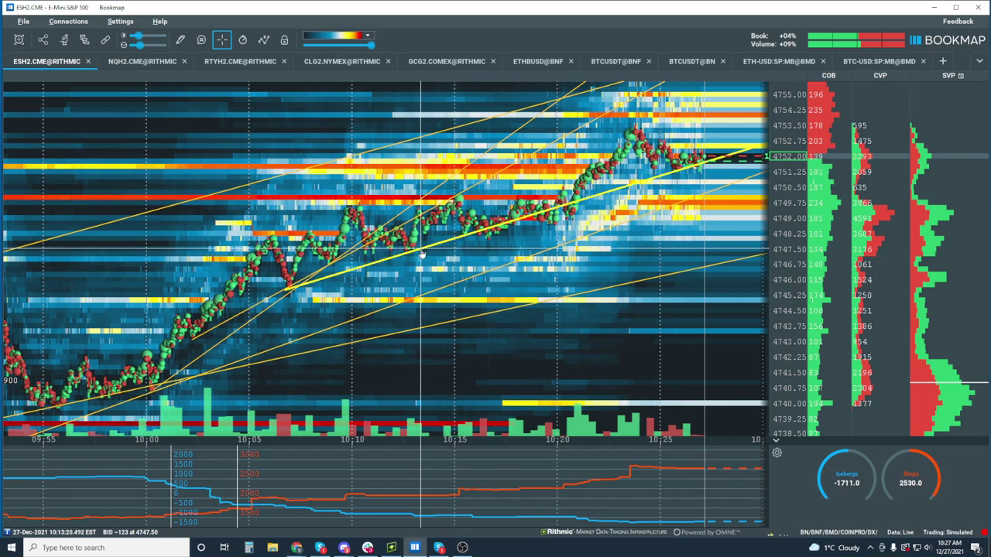
# In edit mode, extend the trend line's start to the lower left and move its right end up
pyautogui.rightClick(421, 256)
pyautogui.click(489, 284)
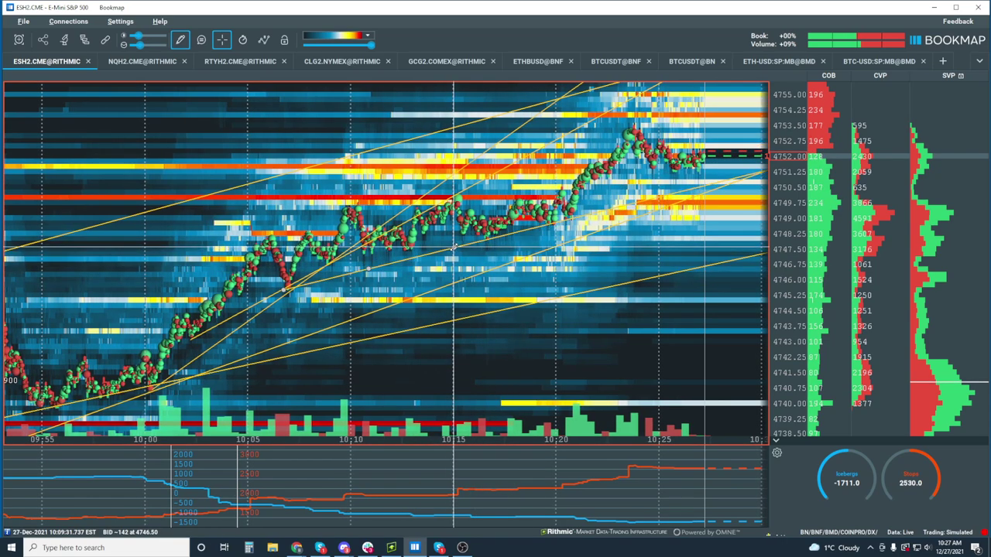
pyautogui.moveTo(283, 290); pyautogui.dragTo(147, 387)
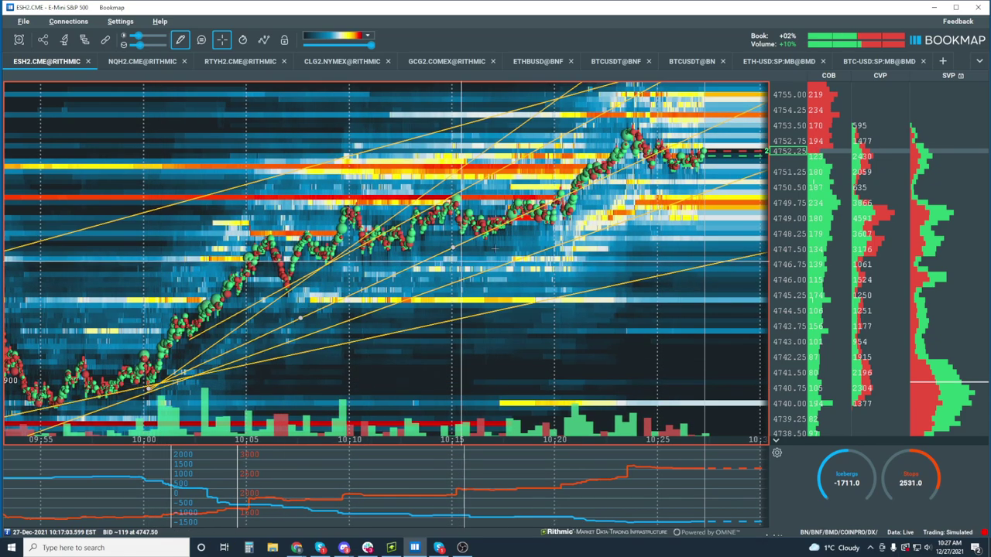
pyautogui.moveTo(451, 248); pyautogui.dragTo(505, 242)
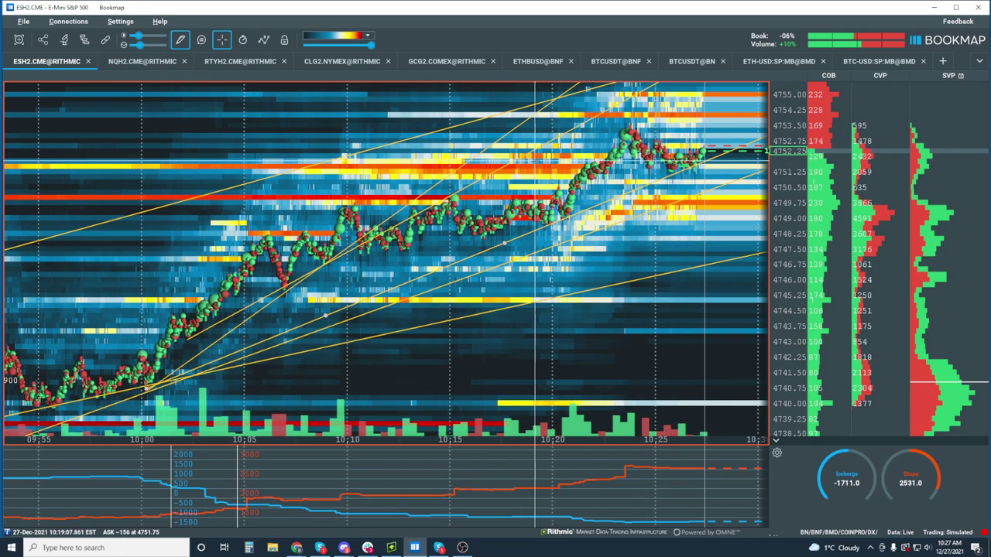
pyautogui.press('Escape')
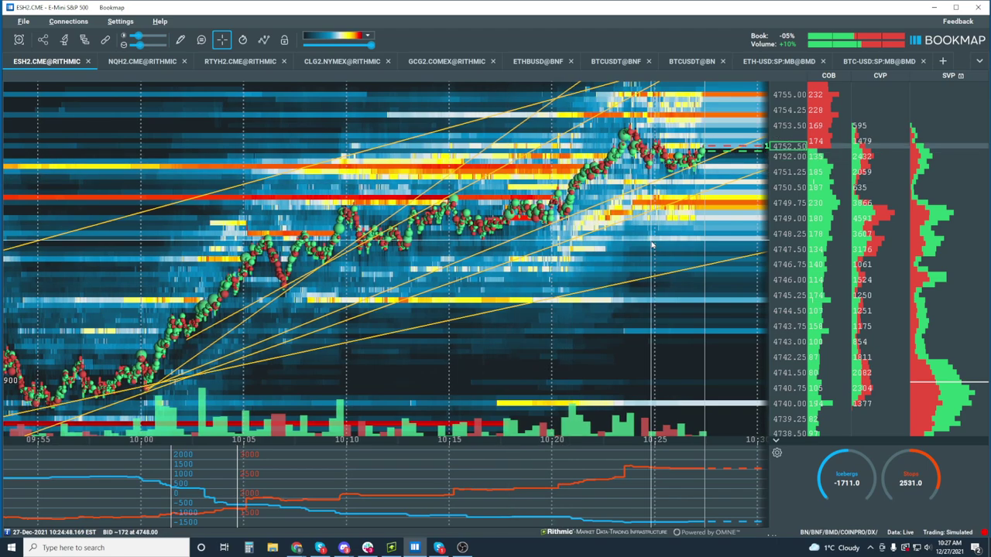
# Delete an extra trend line from the lower-left fan, then leave edit mode
pyautogui.rightClick(546, 148)
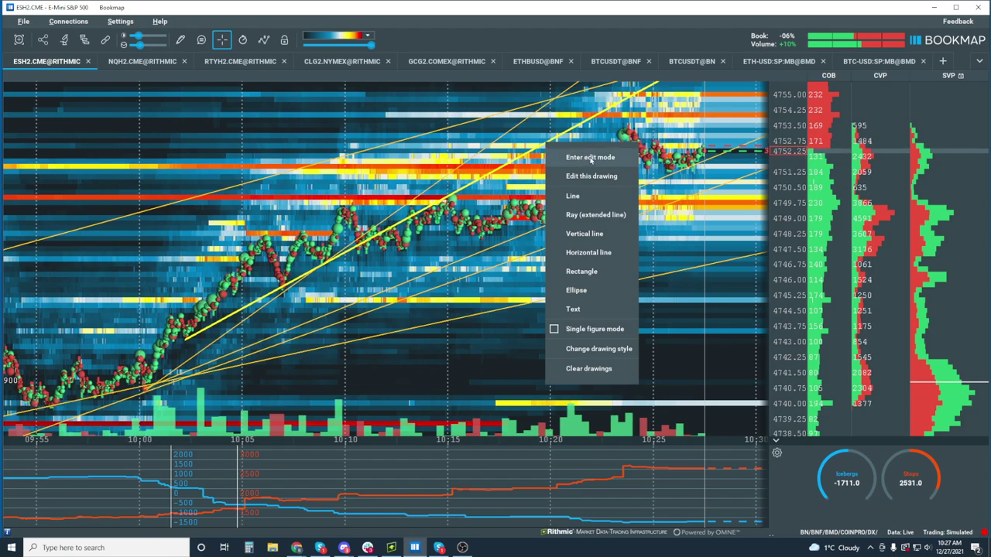
pyautogui.click(577, 156)
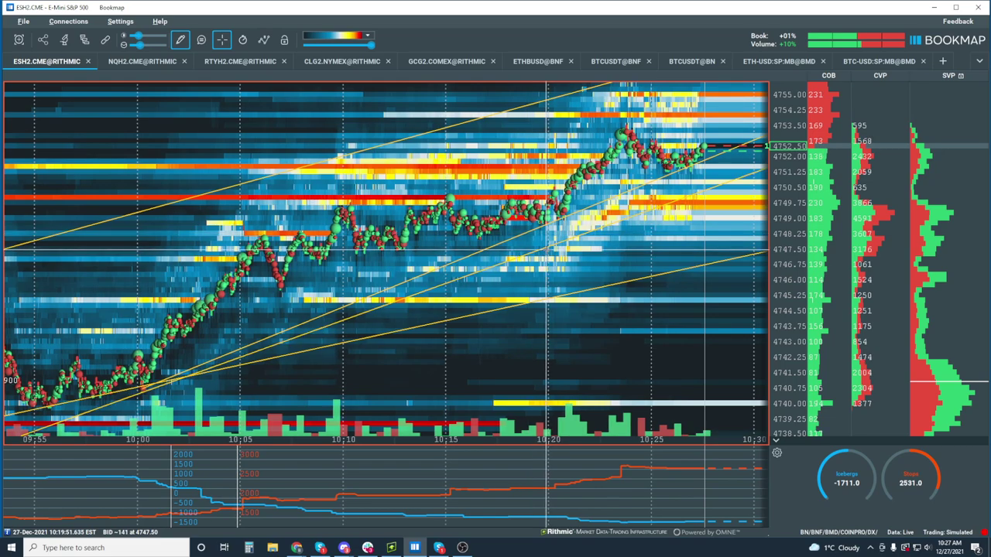
pyautogui.click(548, 246)
pyautogui.press('Delete')
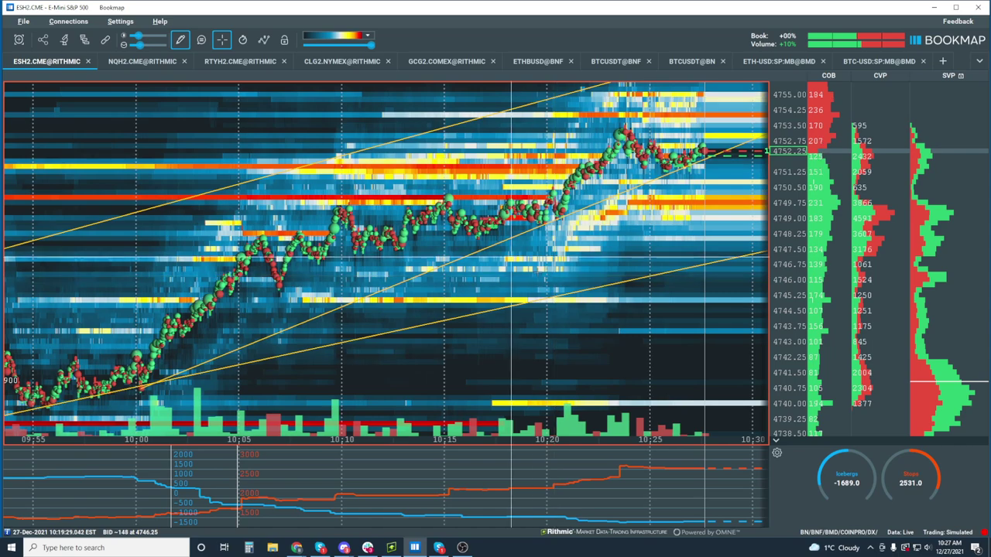
pyautogui.press('Escape')
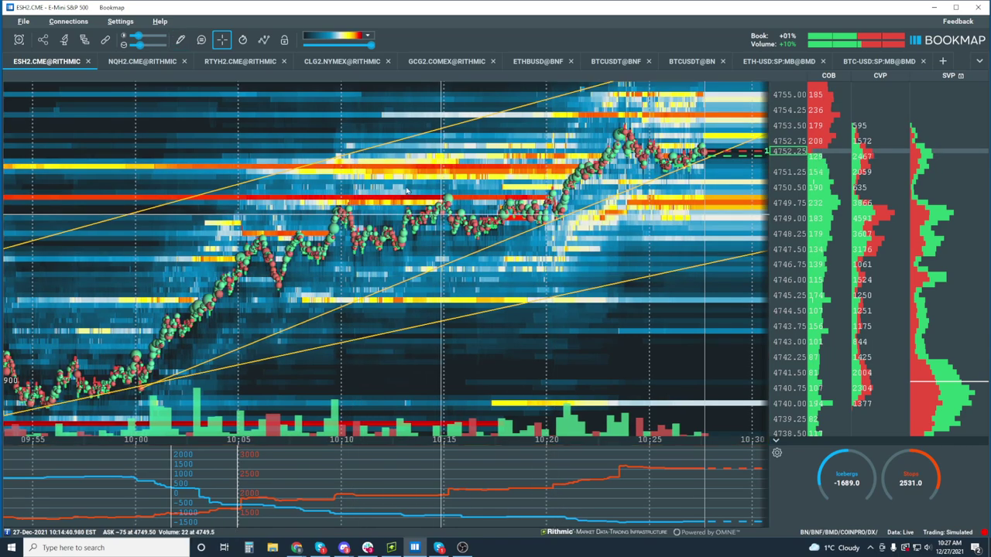
# Switch the drawing tool to Ray, start a ray, then cancel it
pyautogui.click(180, 39)
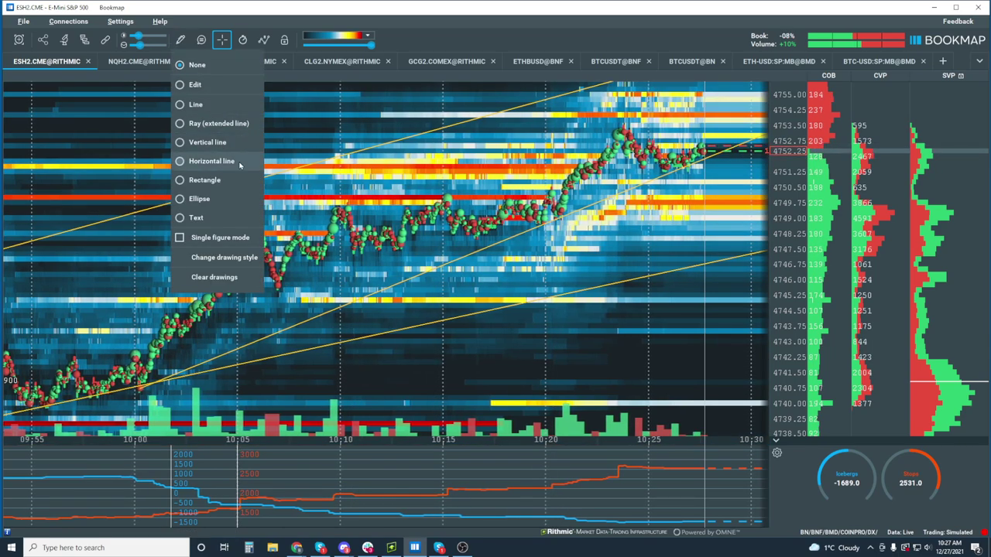
pyautogui.click(220, 125)
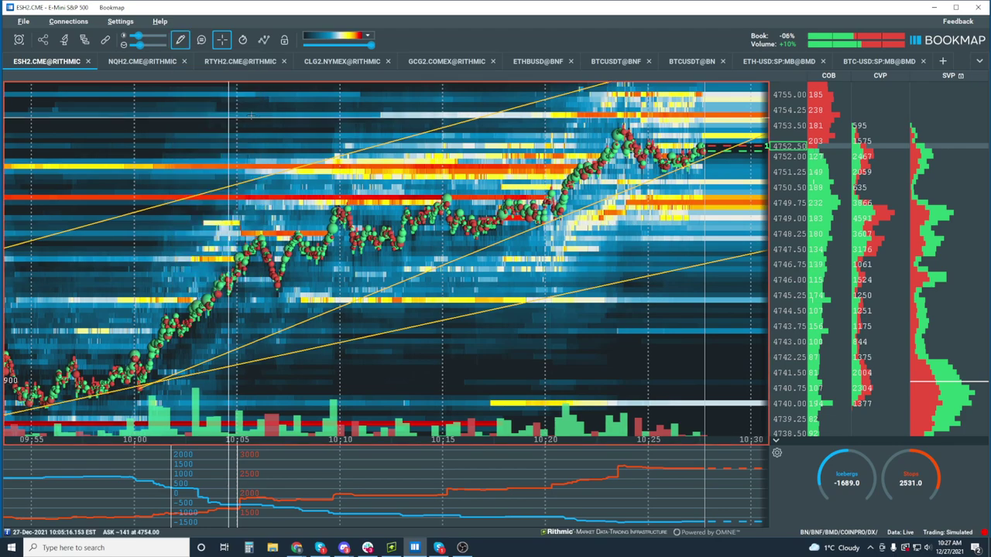
pyautogui.click(254, 232)
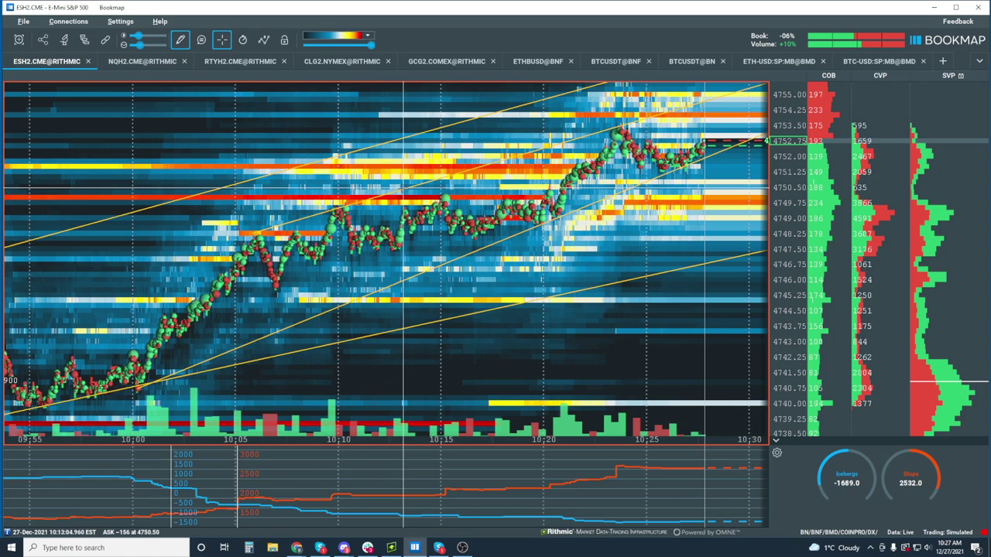
pyautogui.press('Escape')
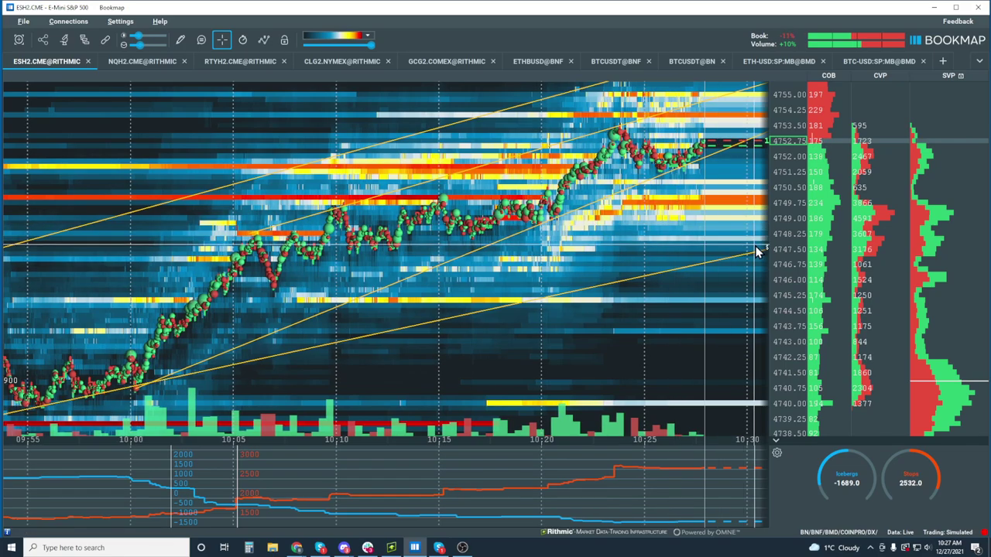
# Zoom the heatmap out to show ES climbing inside the yellow channel from 10:05 to 10:30
pyautogui.scroll(5, 651, 155)
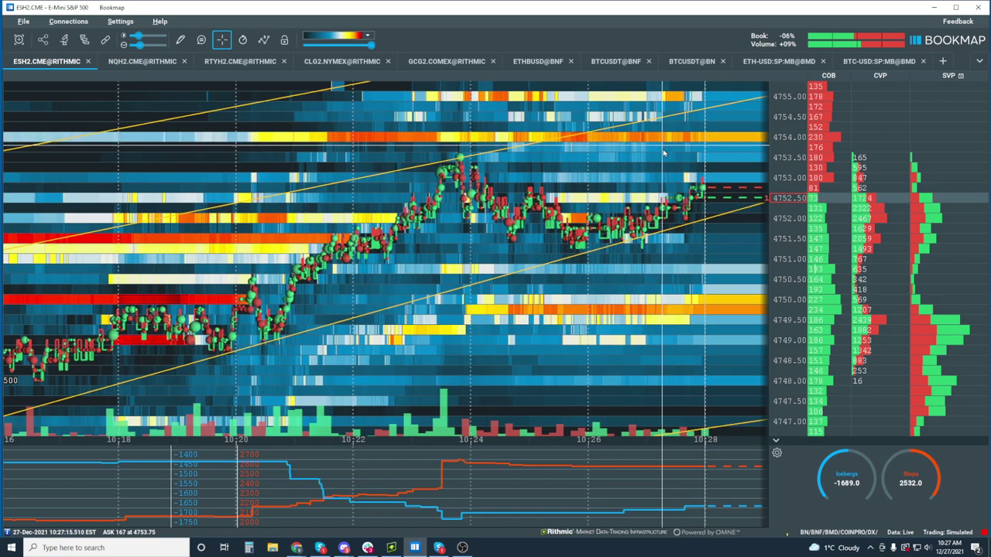
pyautogui.scroll(2, 665, 151)
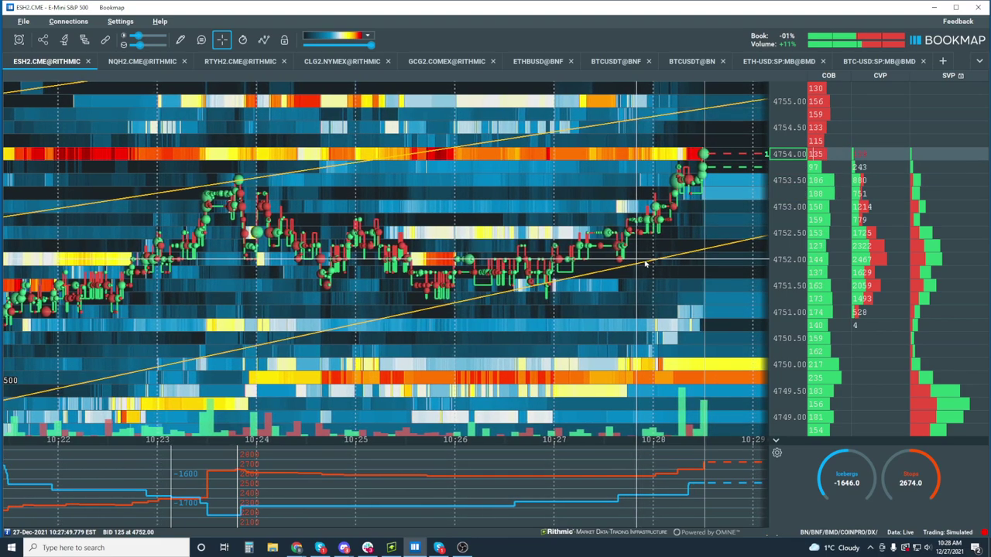
pyautogui.scroll(-3, 781, 167)
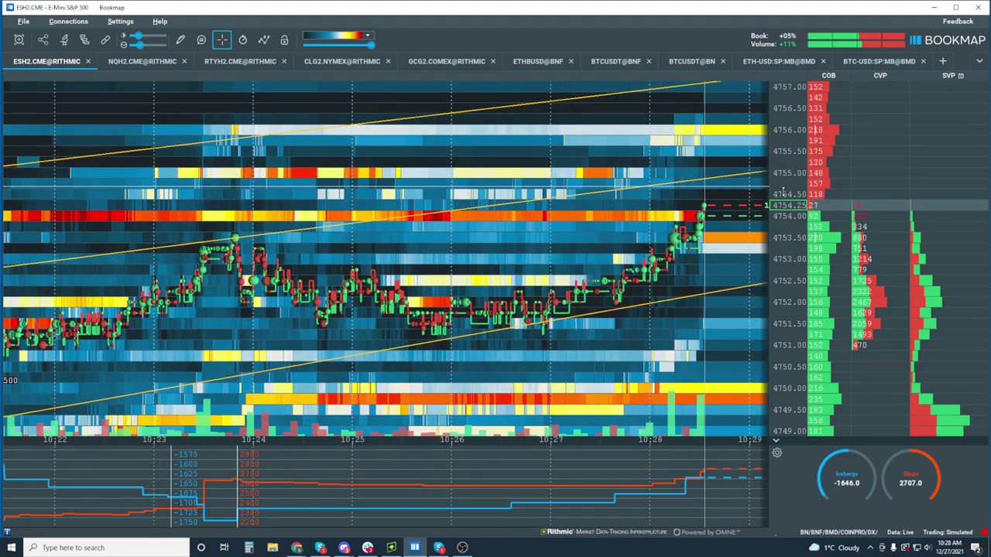
pyautogui.scroll(-3, 489, 240)
pyautogui.scroll(-5, 490, 240)
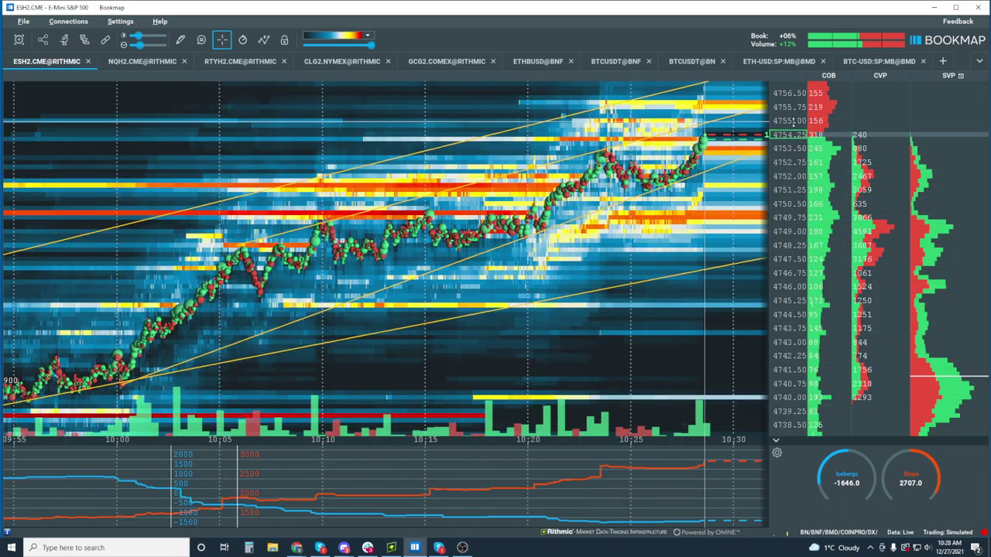
pyautogui.scroll(-5, 791, 158)
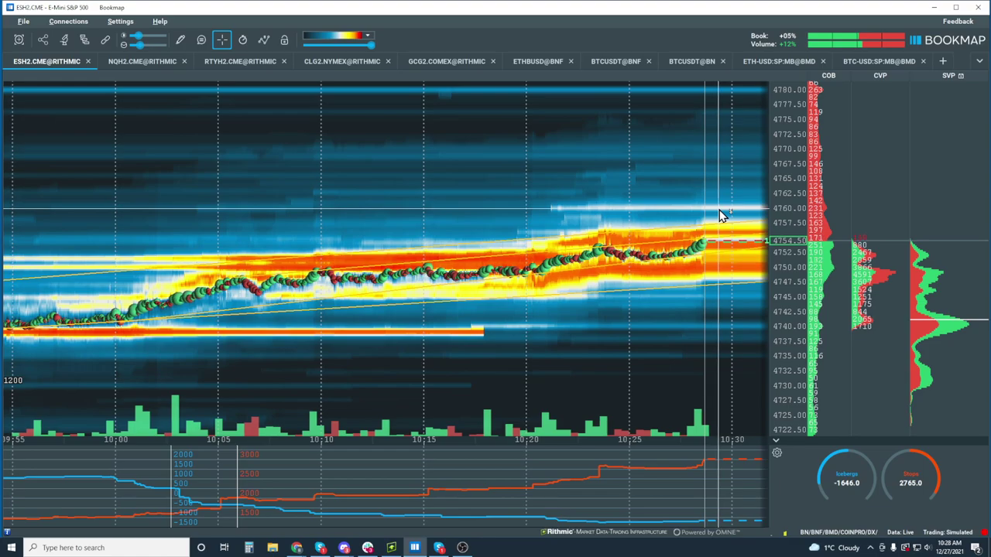
# Zoom back in to the latest minutes, with price near 4757.25 at the upper channel line
pyautogui.scroll(4, 788, 296)
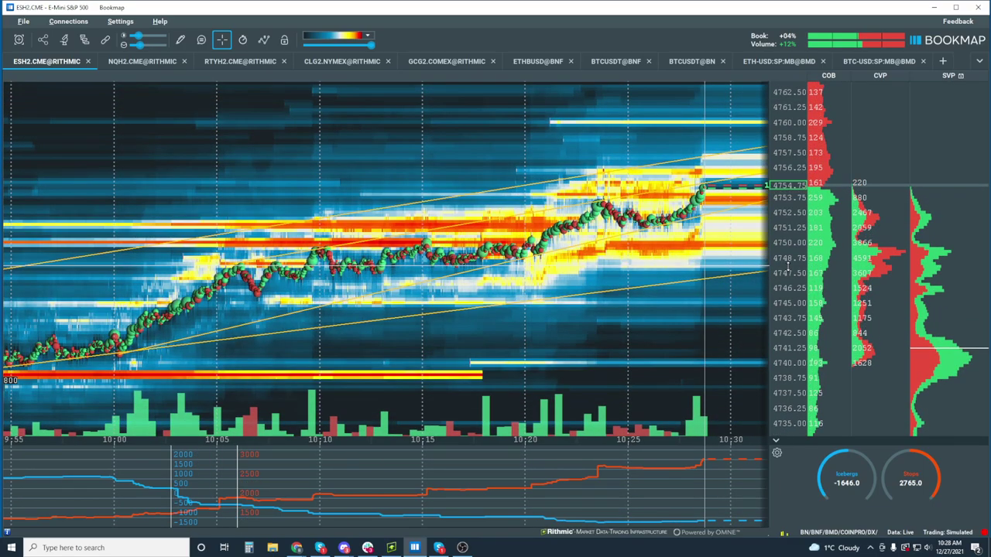
pyautogui.scroll(3, 788, 267)
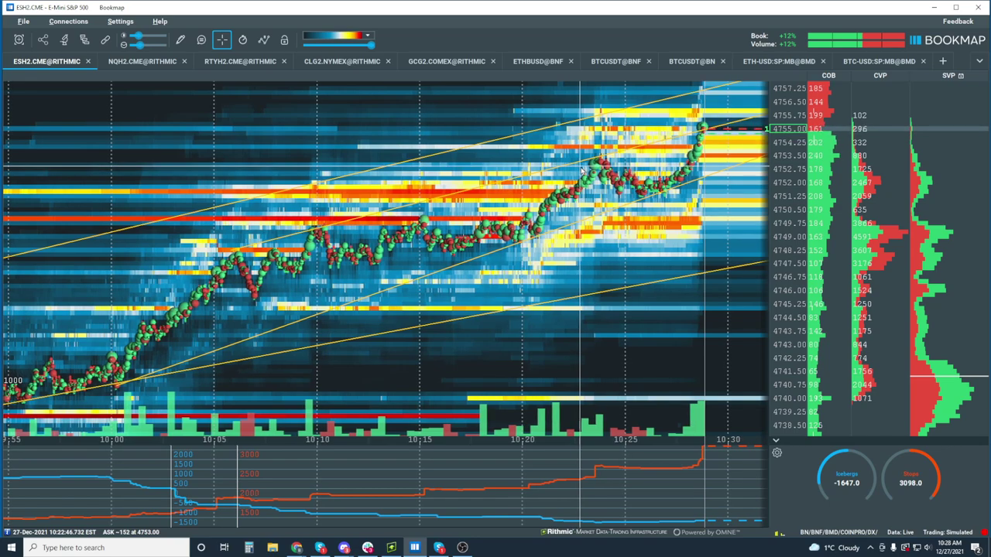
pyautogui.scroll(2, 582, 170)
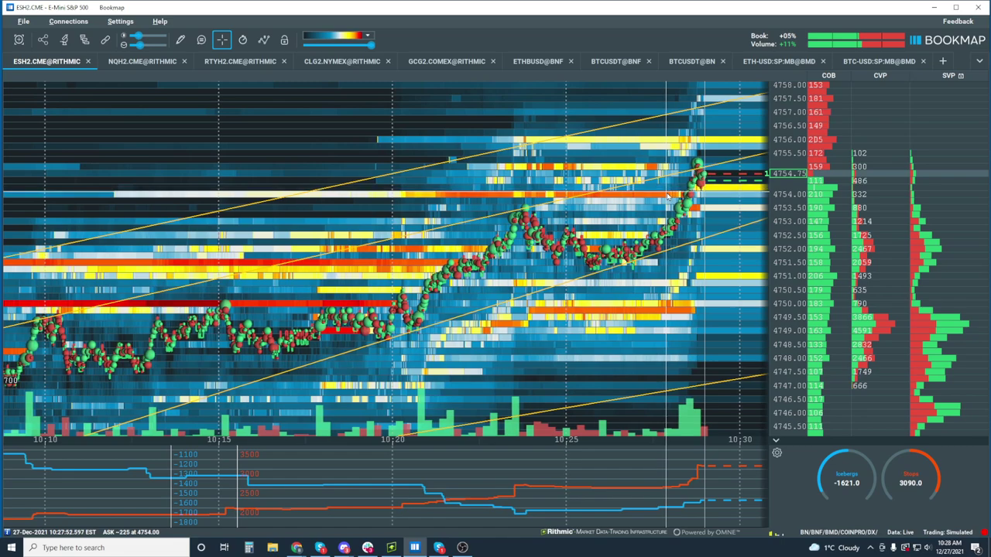
pyautogui.scroll(3, 667, 197)
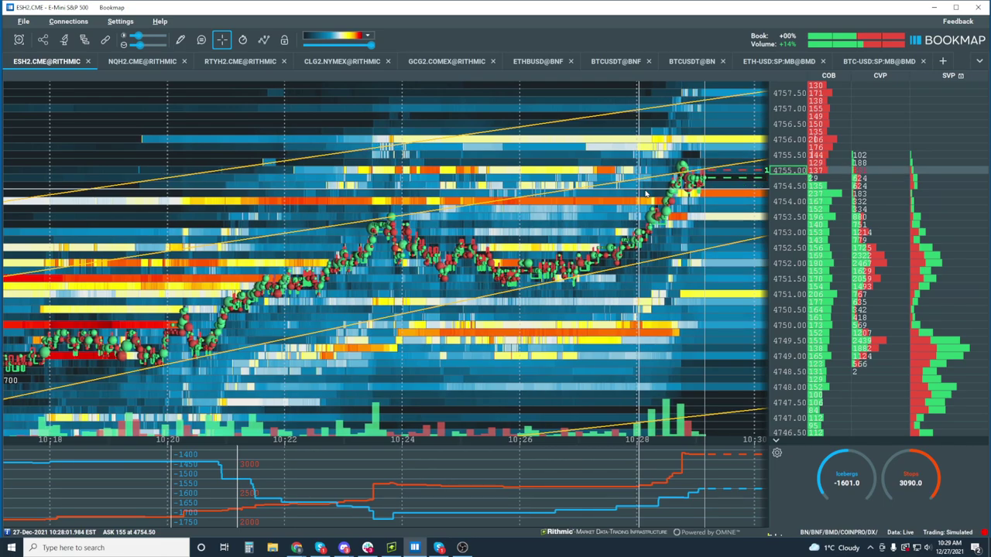
pyautogui.scroll(3, 676, 196)
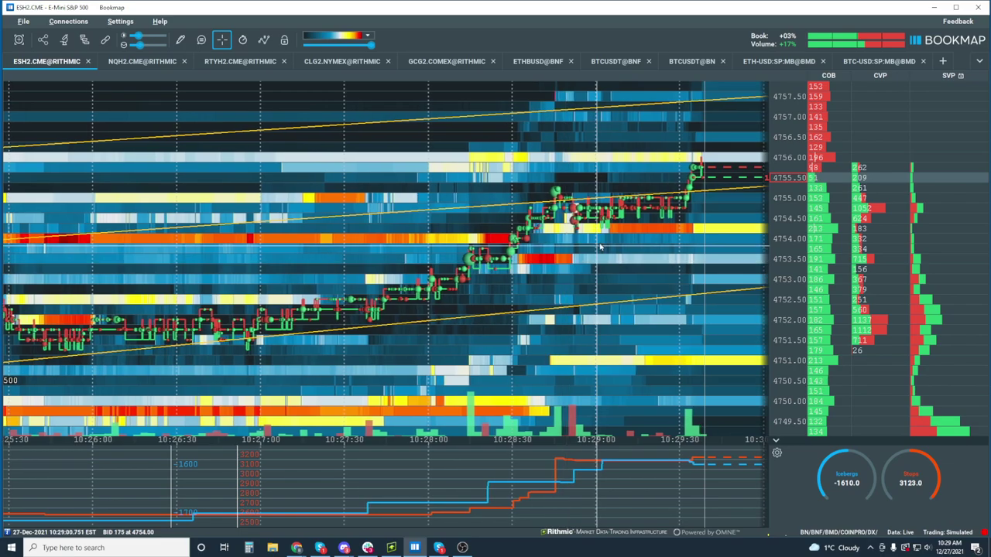
pyautogui.scroll(-5, 606, 243)
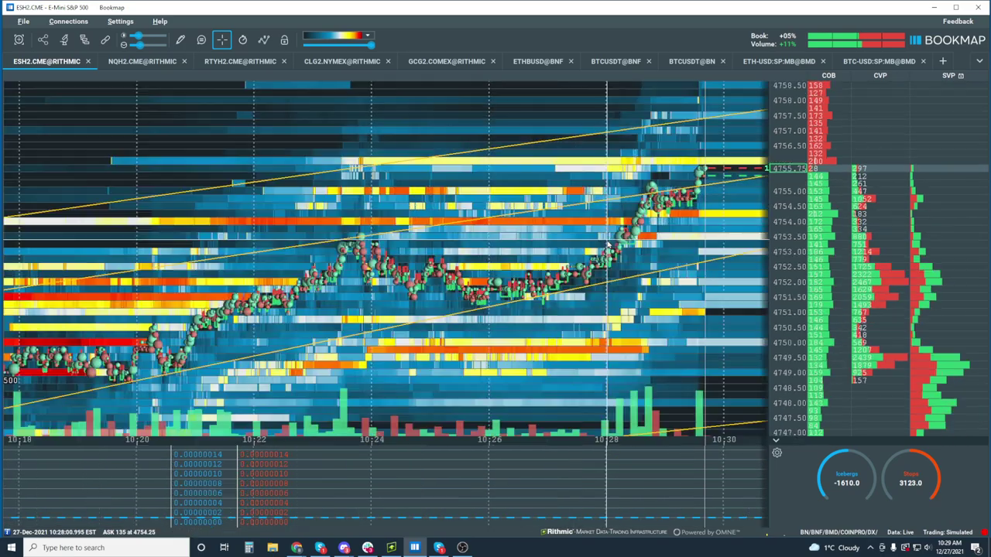
pyautogui.scroll(-3, 607, 244)
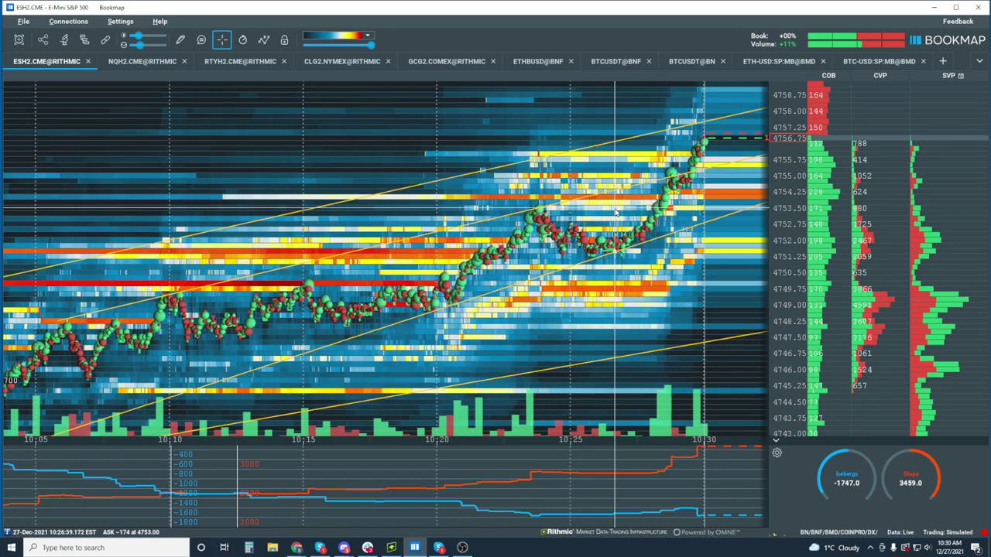
pyautogui.scroll(5, 617, 213)
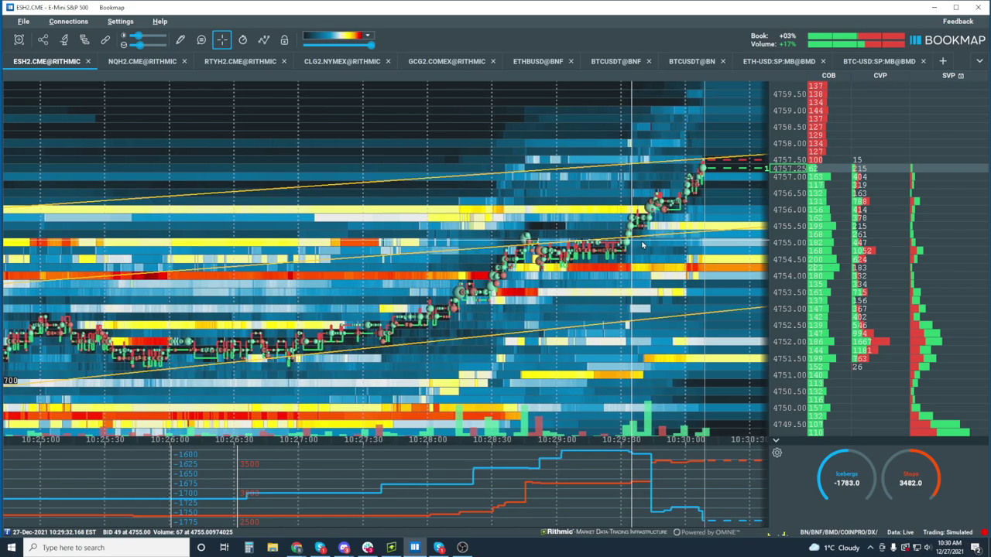
# Zoom out to the 09:30 open, then back in to roughly 10:24–10:31
pyautogui.scroll(-5, 620, 242)
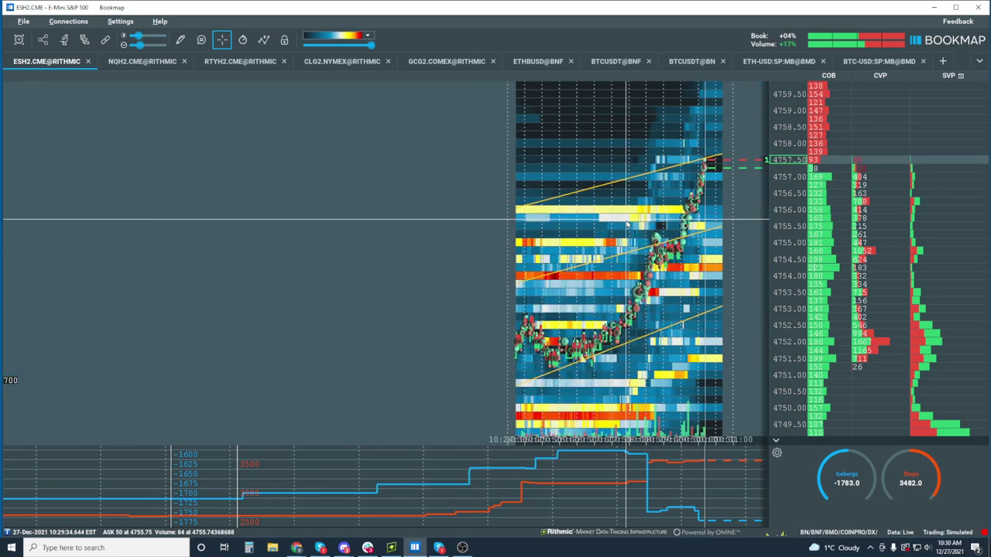
pyautogui.scroll(-3, 627, 224)
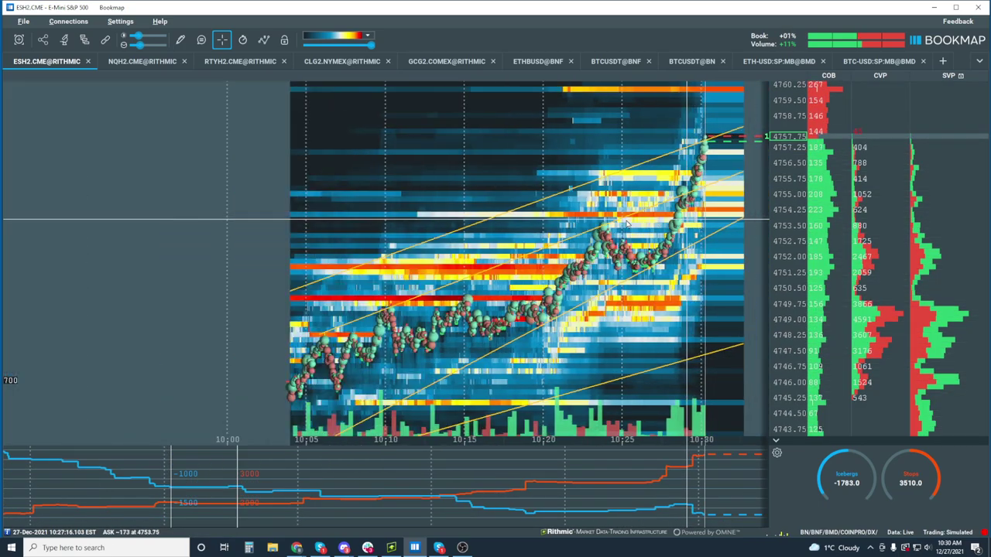
pyautogui.scroll(-3, 627, 225)
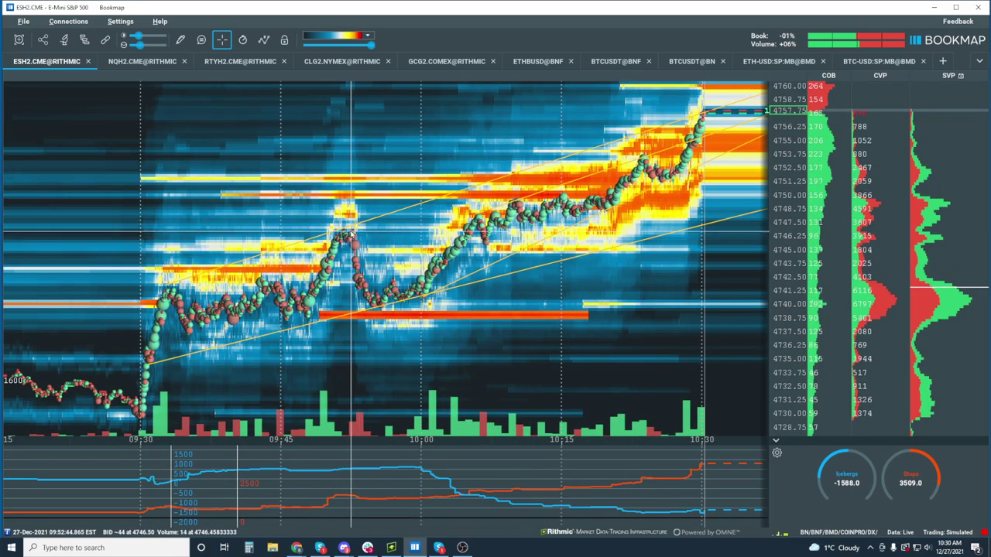
pyautogui.scroll(5, 616, 132)
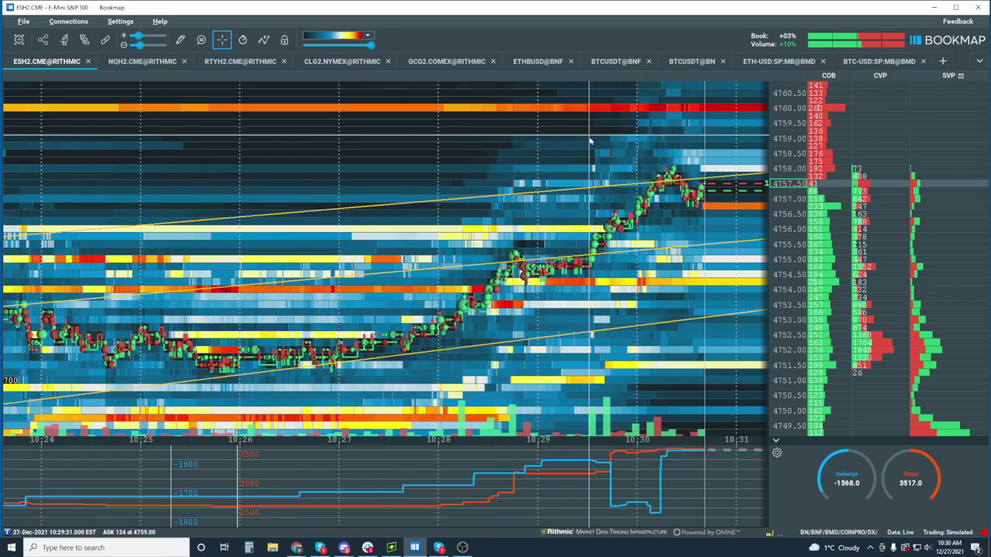
# Zoom to 10:29–10:30:45, then out to 10:26:30–10:32 to show the drop from 4758
pyautogui.scroll(3, 621, 150)
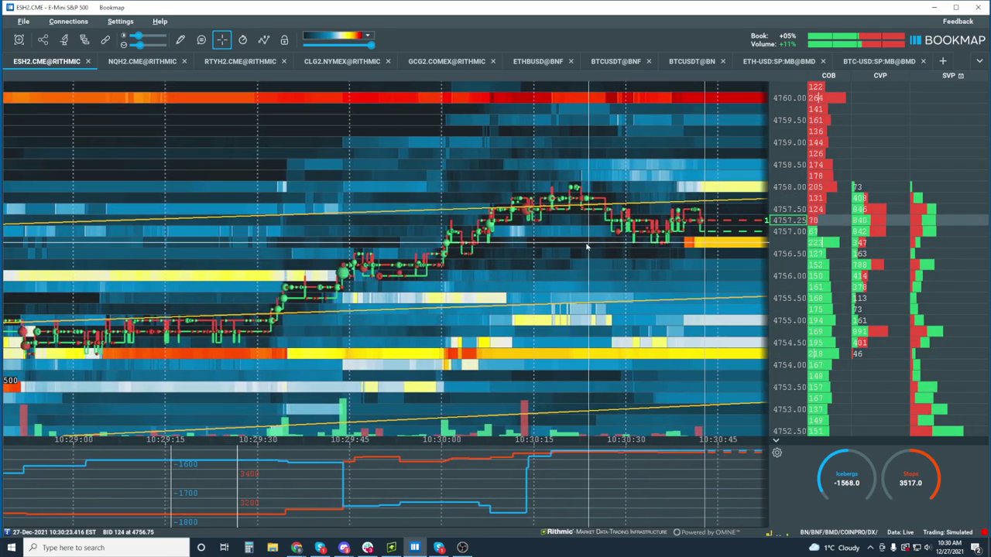
pyautogui.scroll(-2, 621, 314)
pyautogui.scroll(-2, 621, 313)
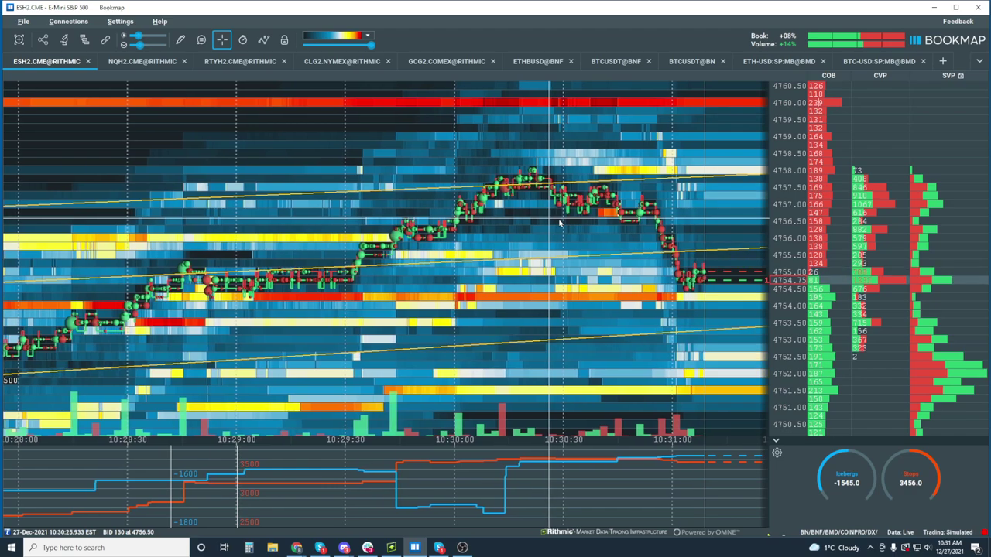
pyautogui.scroll(-2, 559, 223)
pyautogui.scroll(-1, 559, 223)
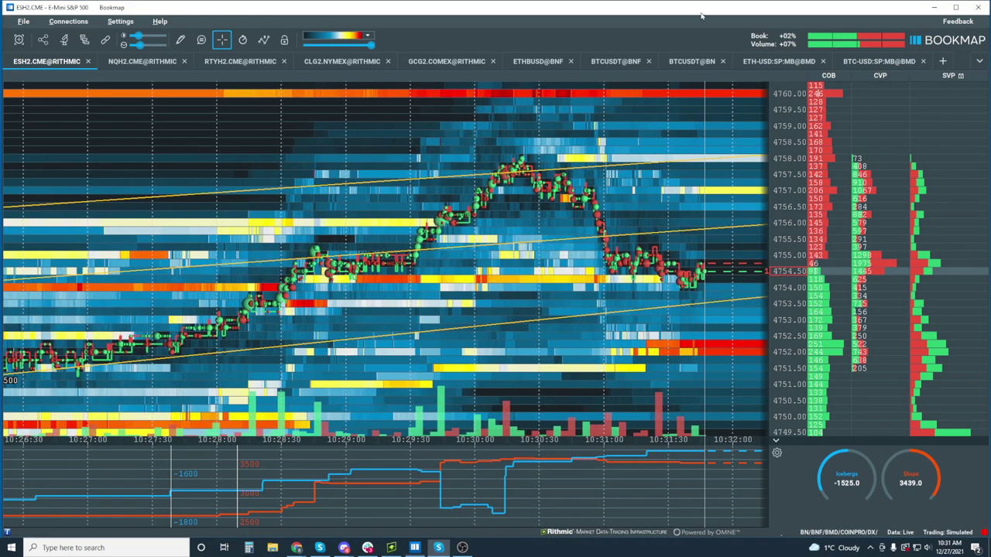
# Zoom out to 10:15–10:30, in to 10:29:40–10:31:10, then out to 10:28:30–10:32:30
pyautogui.scroll(-3, 446, 163)
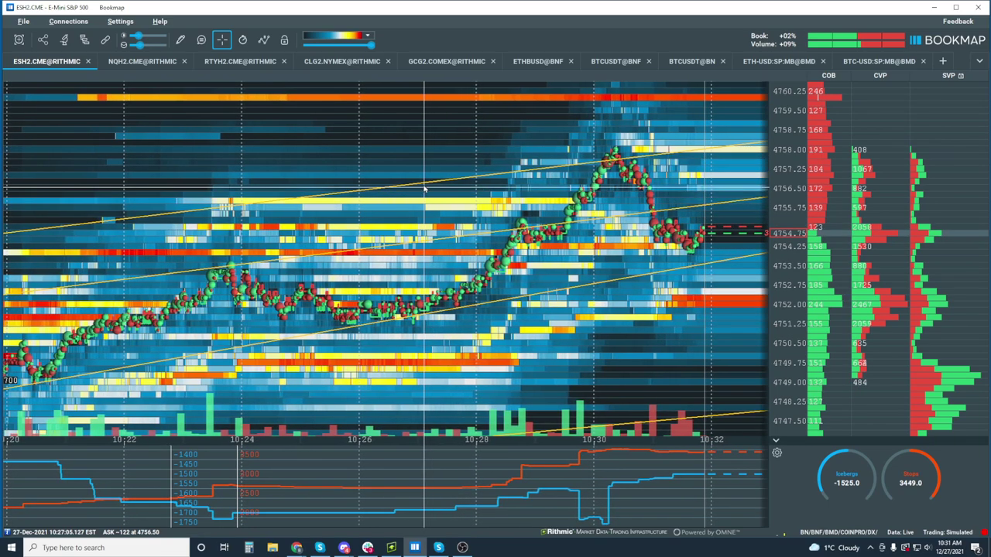
pyautogui.scroll(-2, 433, 197)
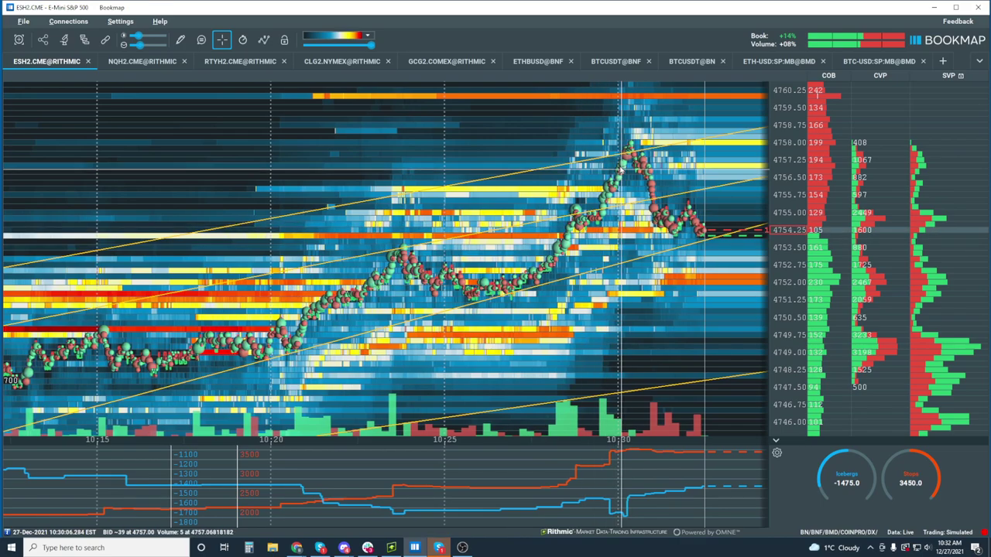
pyautogui.scroll(2, 637, 172)
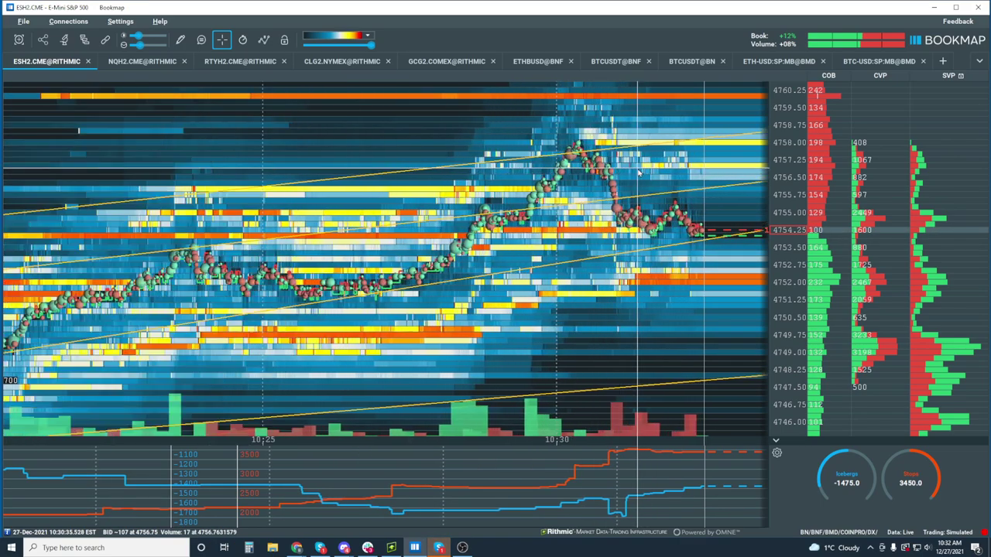
pyautogui.scroll(4, 637, 172)
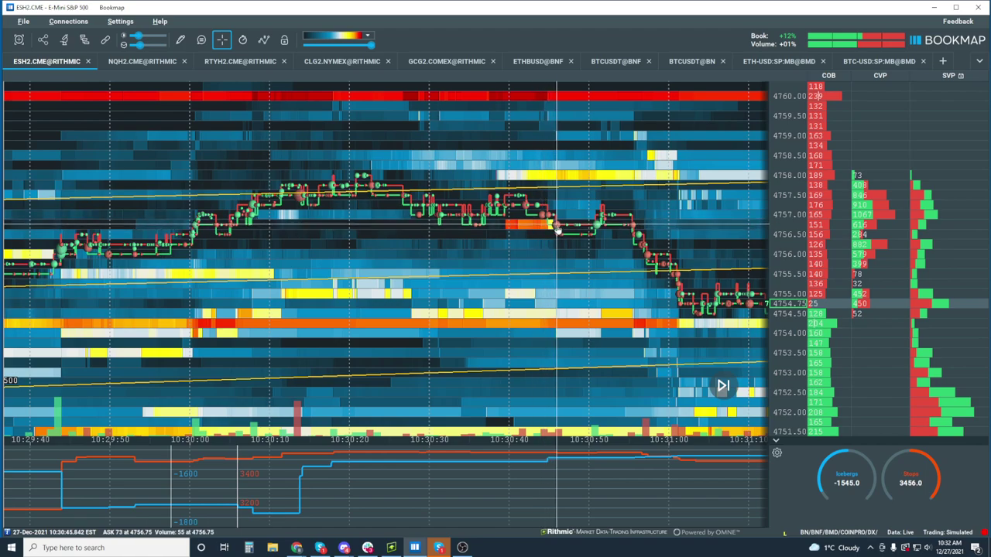
pyautogui.scroll(-3, 511, 231)
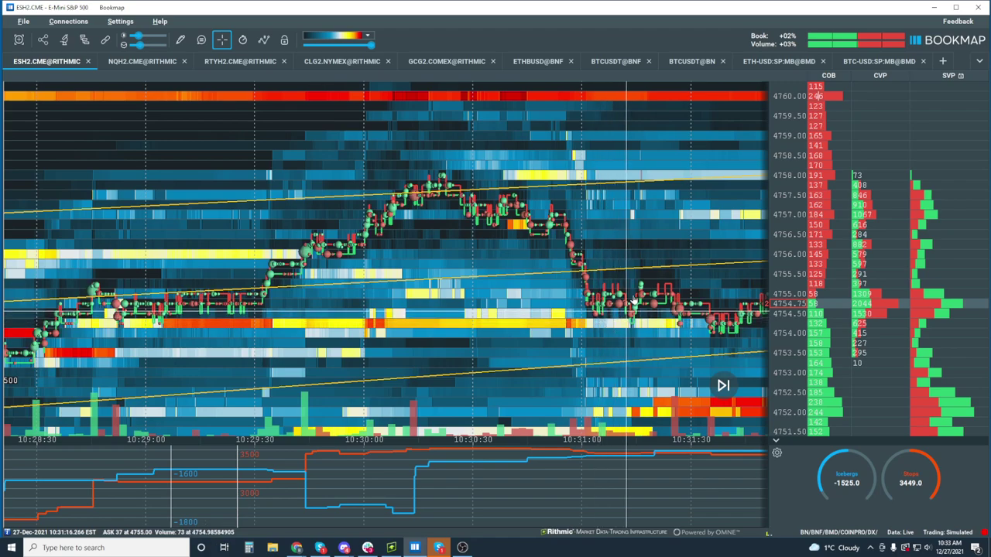
pyautogui.scroll(-2, 602, 256)
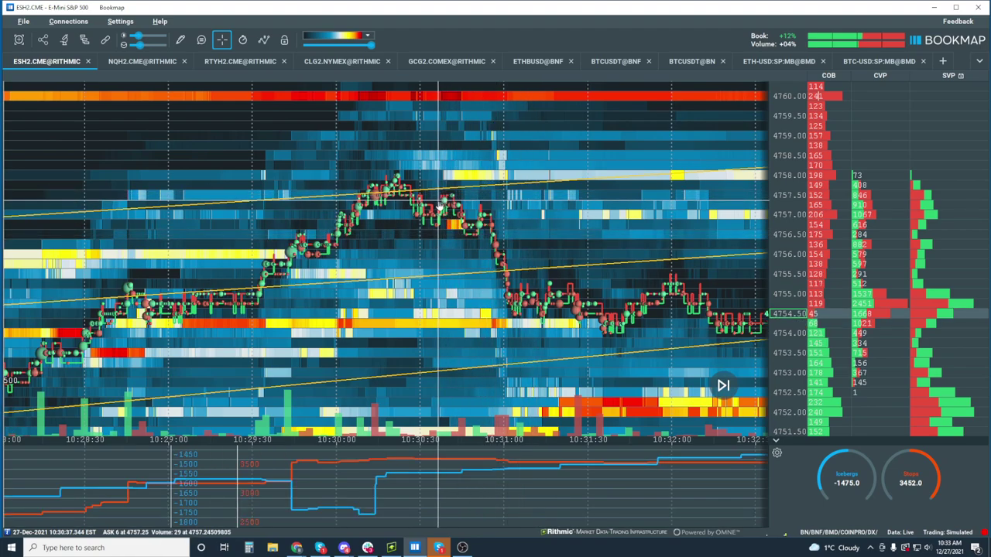
# Pan the heatmap, resume live follow via Exit drag mode, and frame 10:29:30–10:33:30
pyautogui.moveTo(510, 246); pyautogui.dragTo(449, 230)
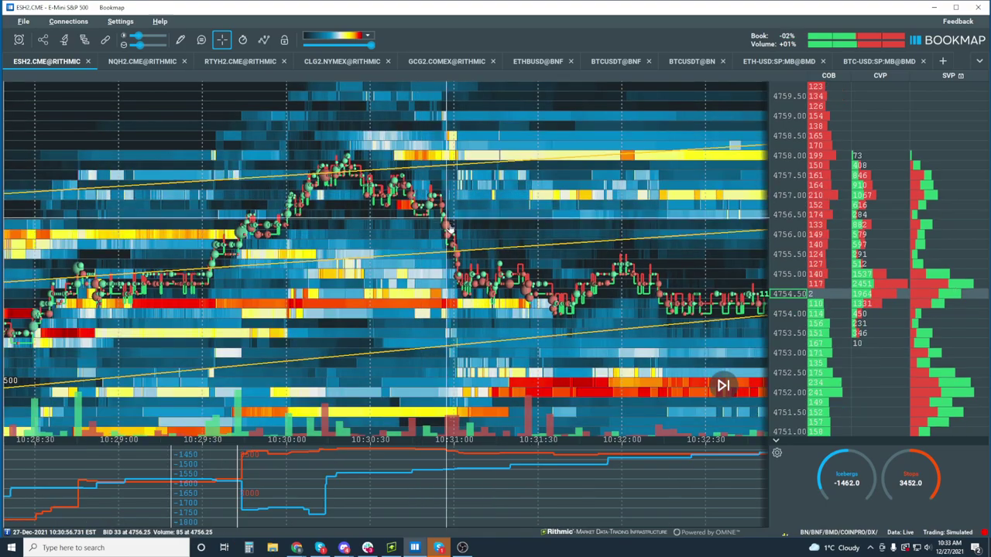
pyautogui.moveTo(473, 285); pyautogui.dragTo(555, 244)
pyautogui.scroll(-3, 435, 229)
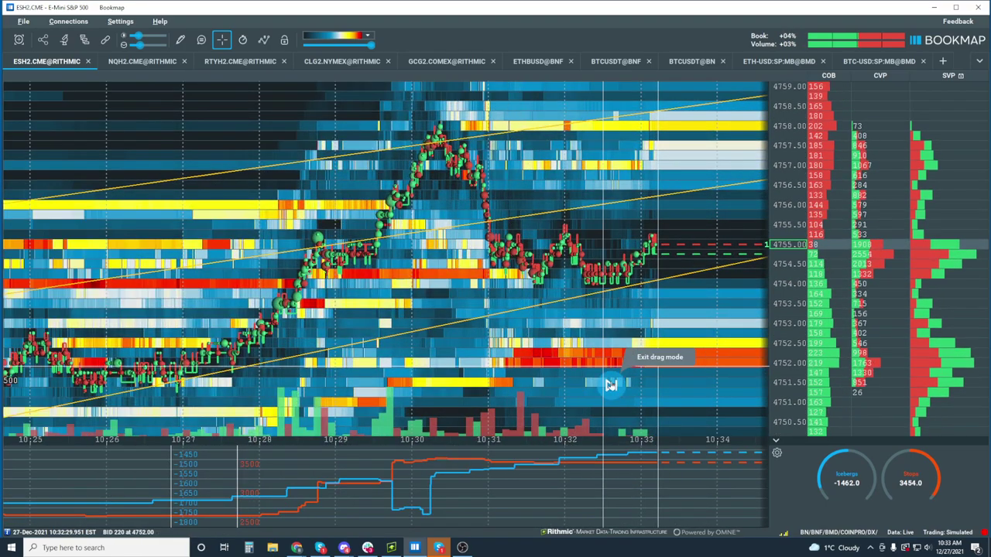
pyautogui.click(611, 385)
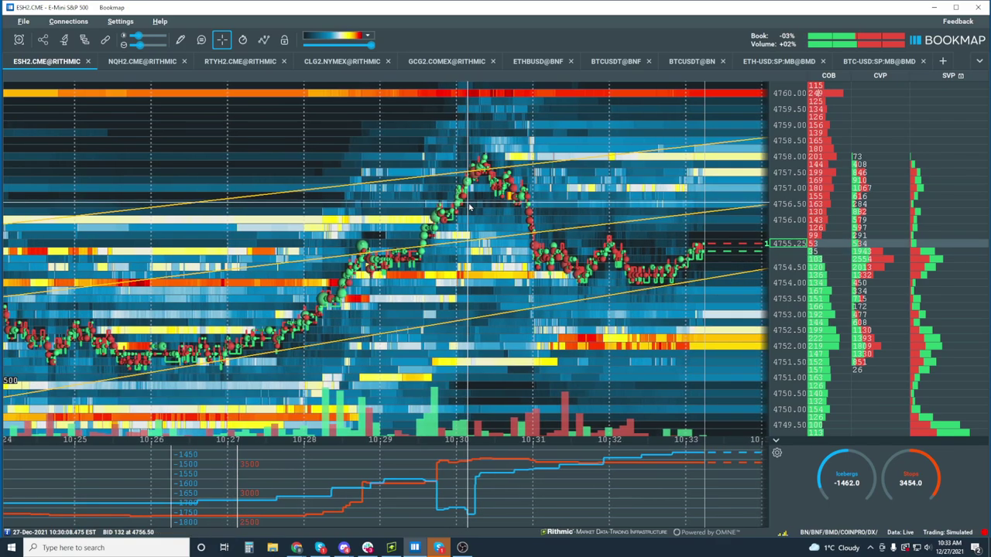
pyautogui.scroll(3, 469, 207)
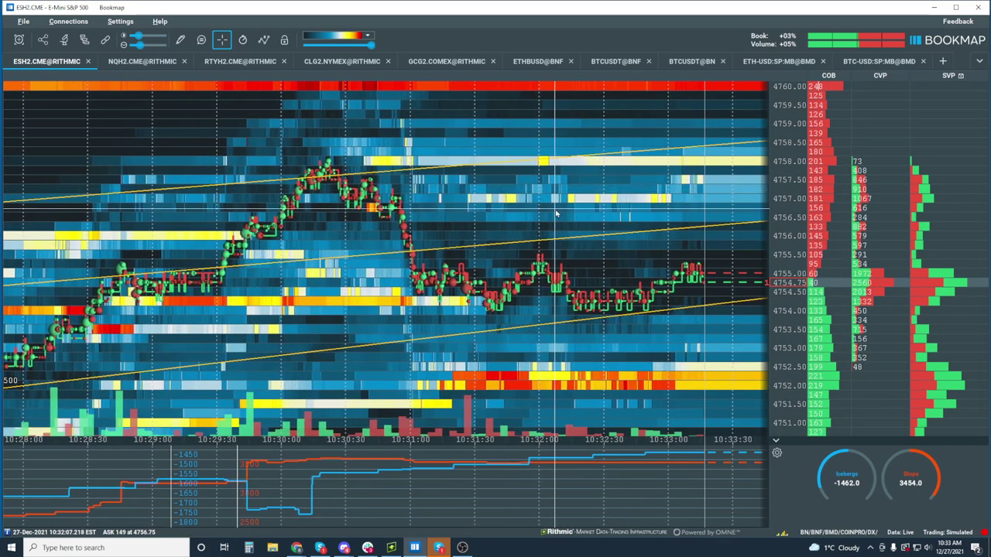
pyautogui.scroll(-5, 555, 211)
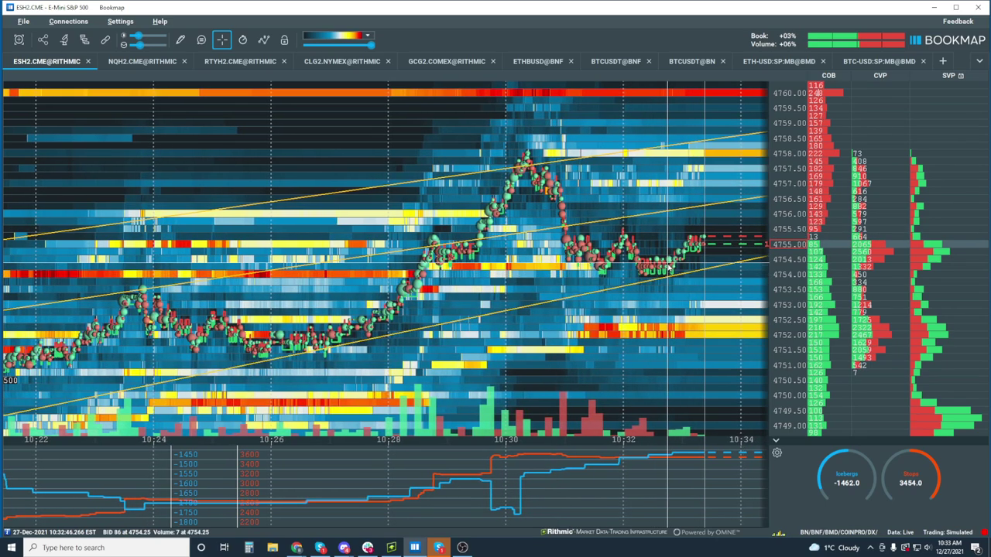
pyautogui.scroll(5, 553, 333)
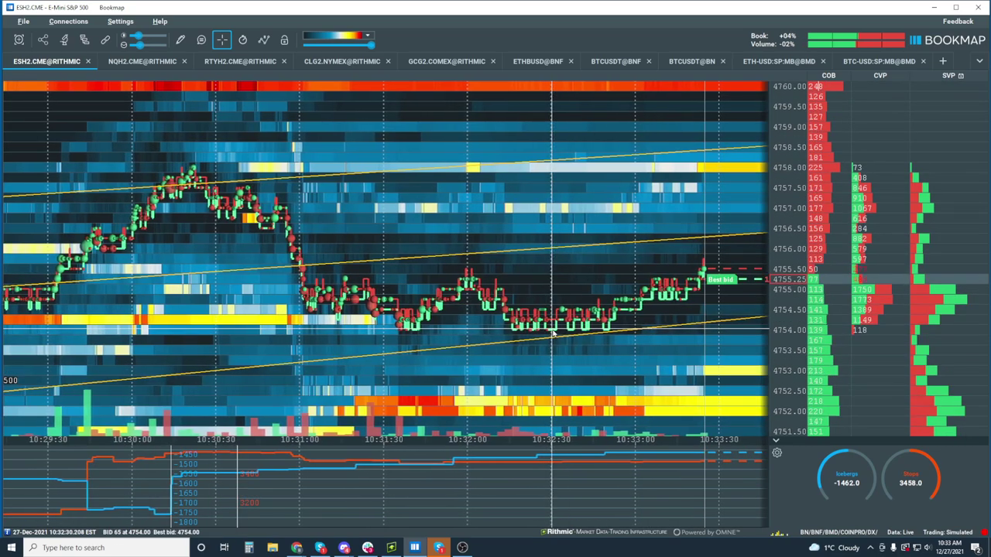
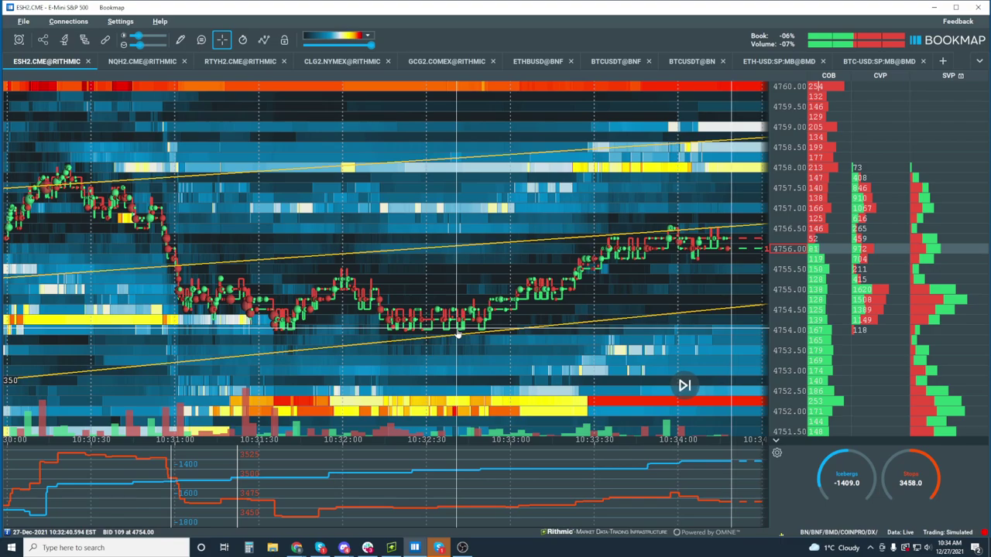
# Zoom the time axis in on the last minute and stretch price rows to 0.25 steps around 4754–4755
pyautogui.scroll(3, 610, 319)
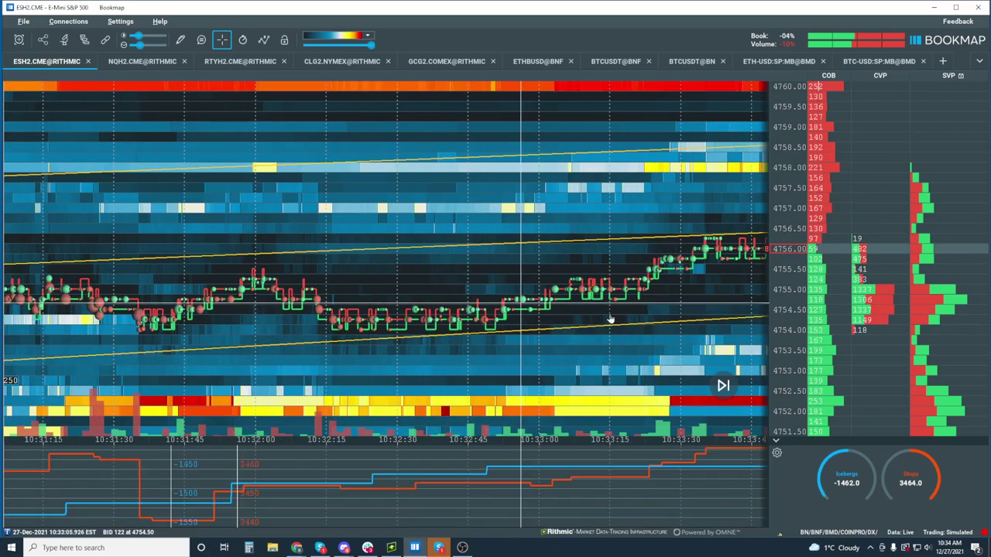
pyautogui.moveTo(791, 358); pyautogui.dragTo(788, 329)
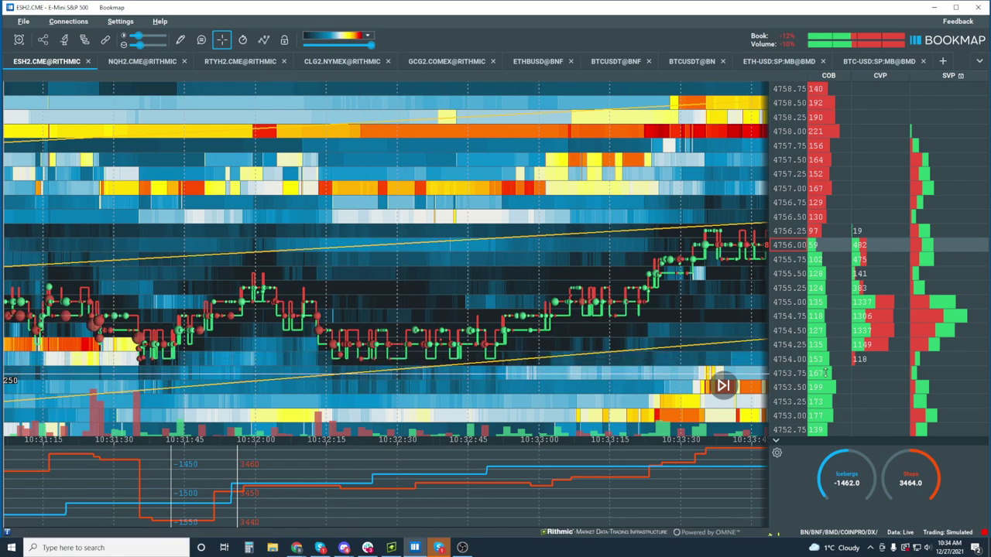
pyautogui.scroll(3, 402, 332)
pyautogui.scroll(1, 413, 326)
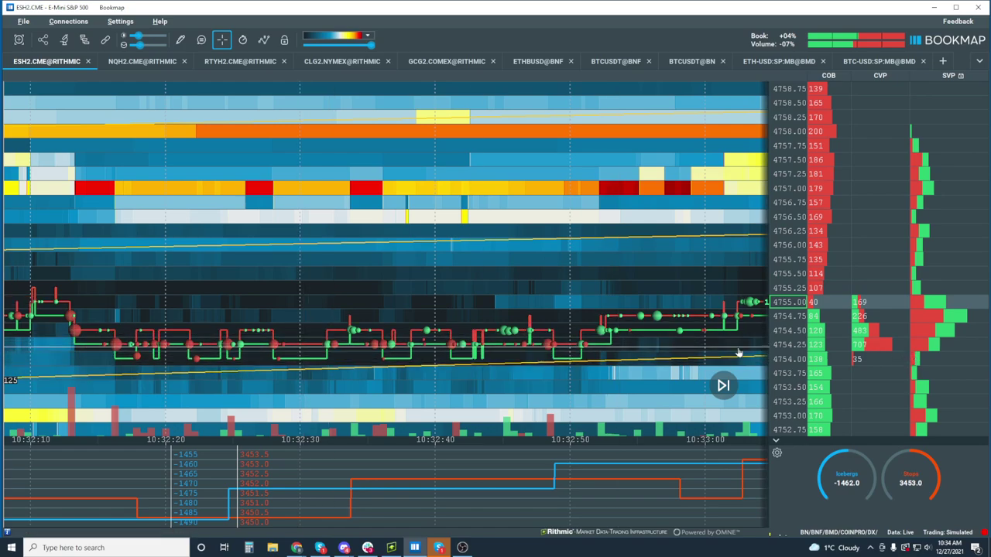
# Make the price rows taller and pan about five seconds earlier to show 10:32:15–10:32:55
pyautogui.scroll(2, 529, 343)
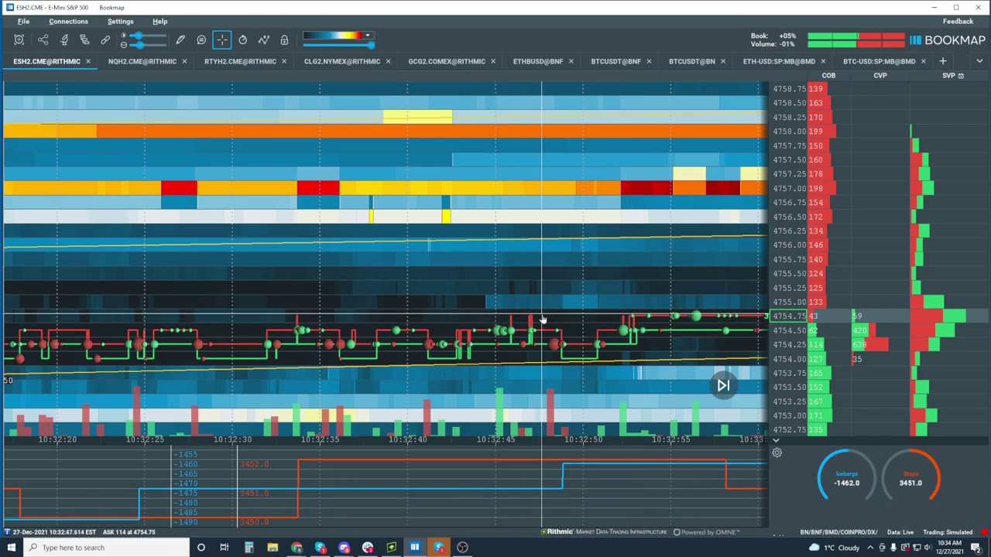
pyautogui.scroll(-2, 635, 314)
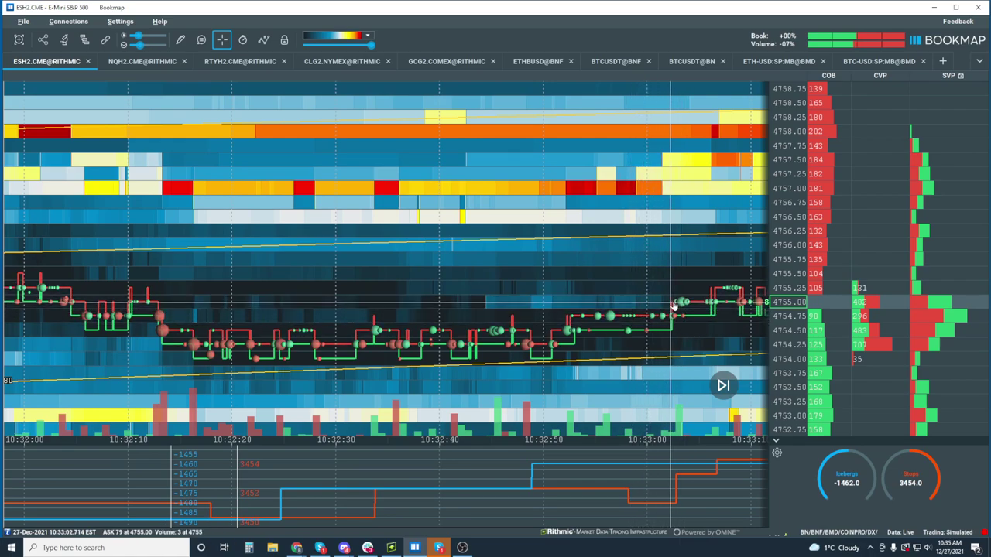
pyautogui.scroll(-1, 531, 295)
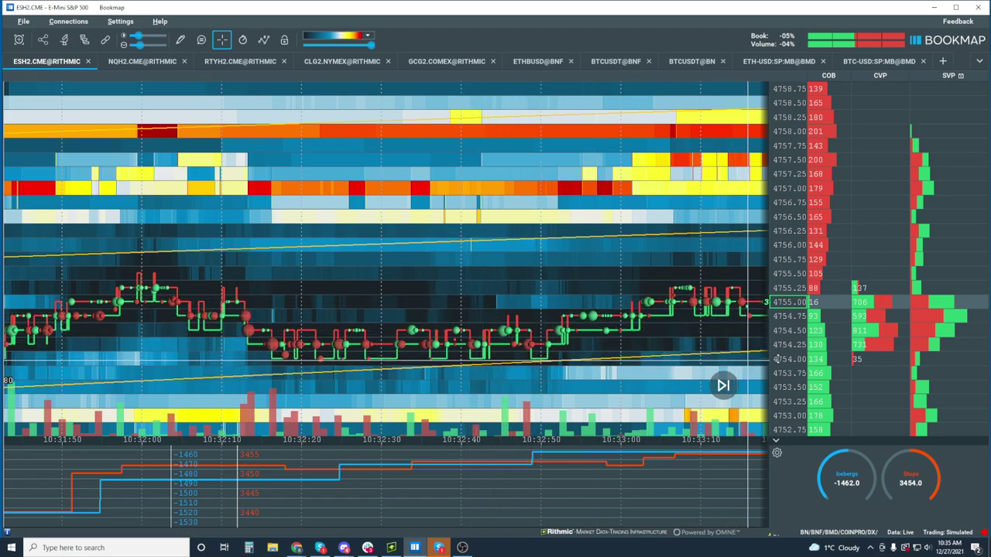
pyautogui.scroll(1, 797, 346)
pyautogui.scroll(1, 798, 346)
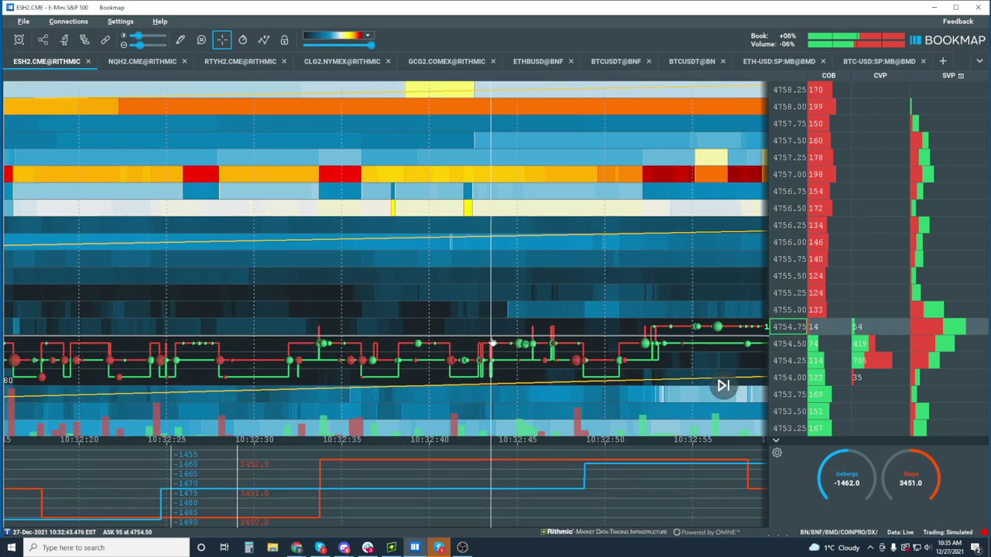
pyautogui.moveTo(418, 320); pyautogui.dragTo(498, 320)
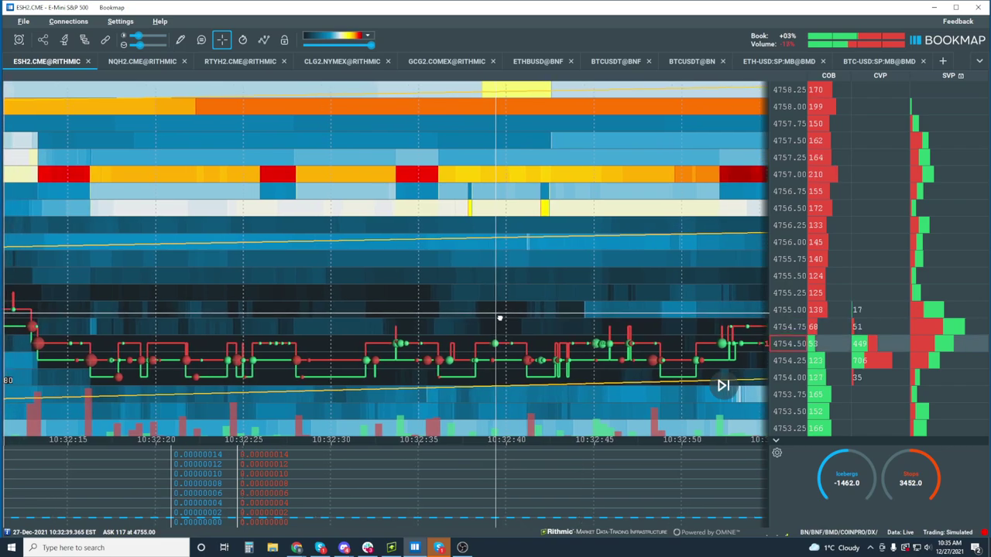
pyautogui.scroll(2, 532, 313)
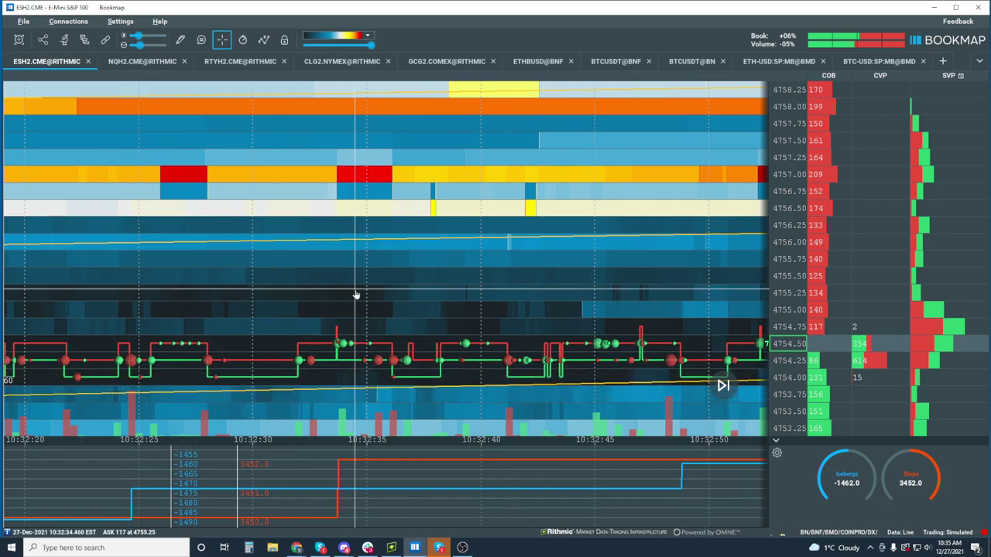
pyautogui.moveTo(356, 295); pyautogui.dragTo(314, 287)
pyautogui.scroll(-2, 404, 298)
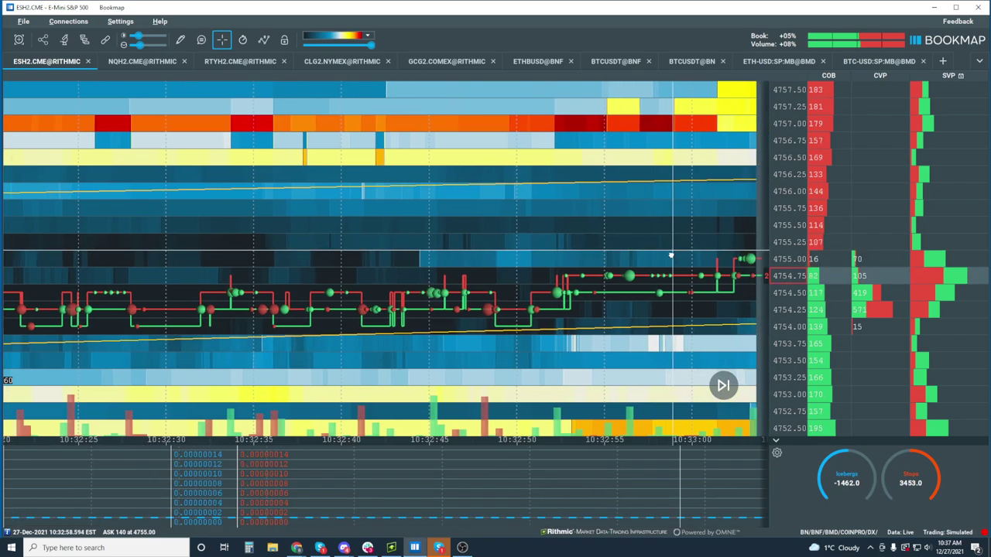
# Zoom the time axis out and bring the latest trades into view with empty space after them
pyautogui.scroll(-2, 531, 252)
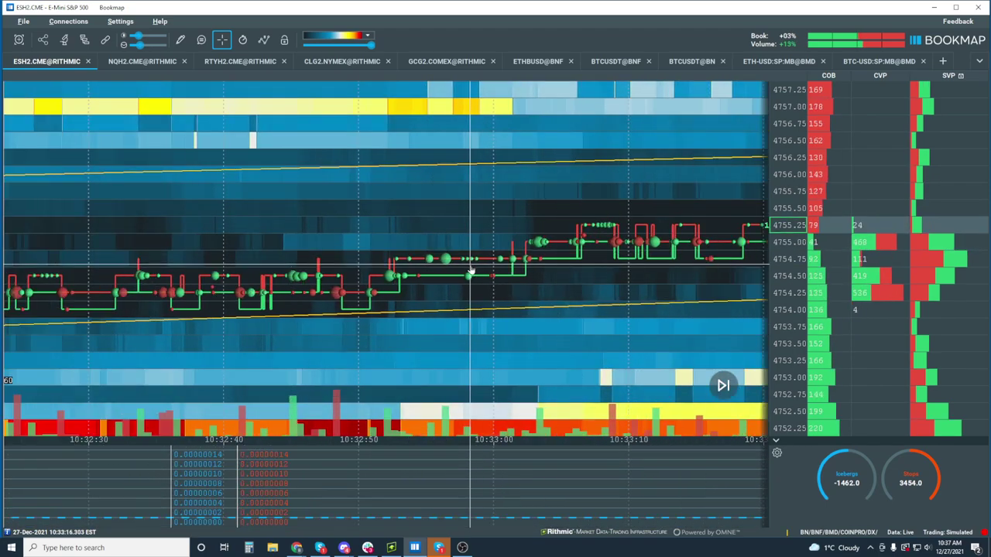
pyautogui.scroll(-1, 632, 199)
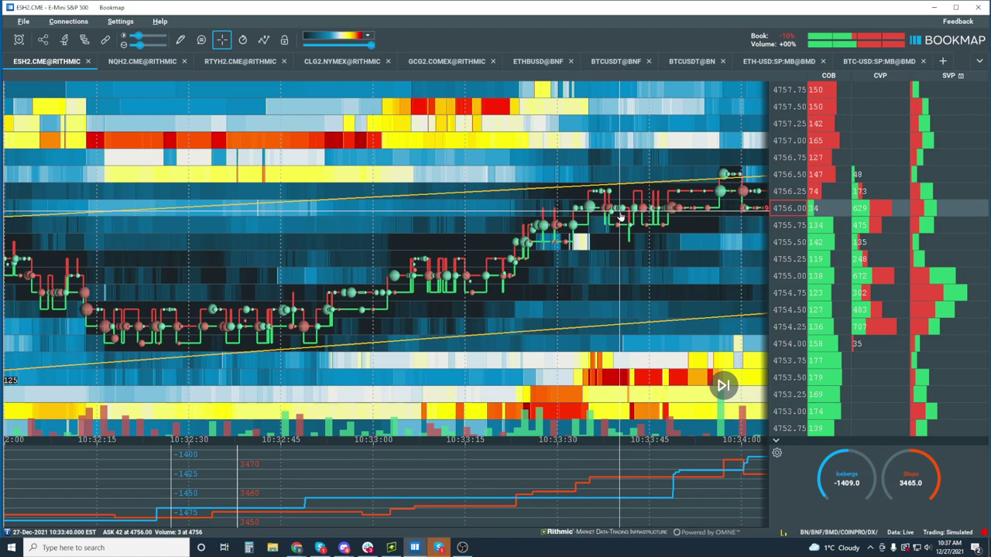
pyautogui.scroll(10, 620, 219)
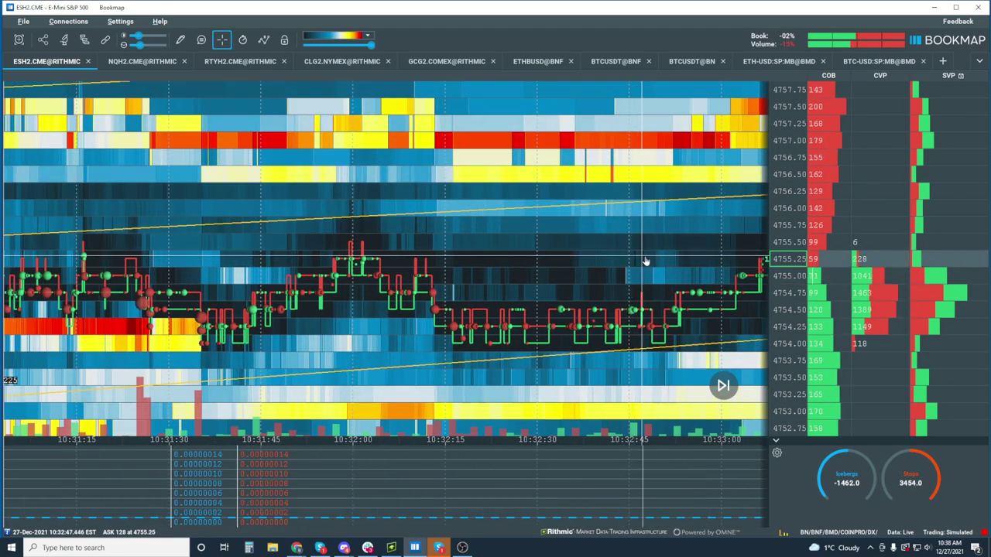
pyautogui.scroll(2, 645, 262)
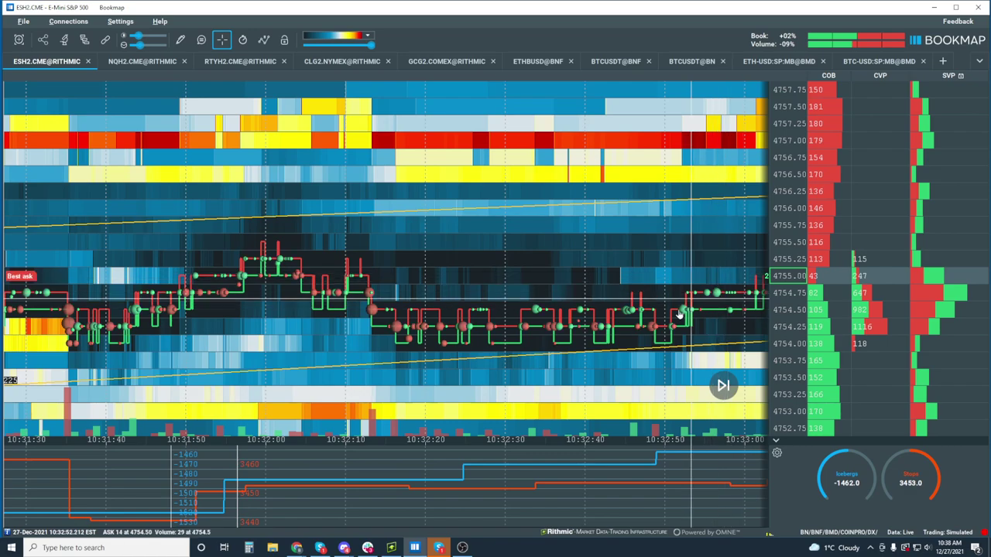
pyautogui.moveTo(678, 327); pyautogui.dragTo(555, 309)
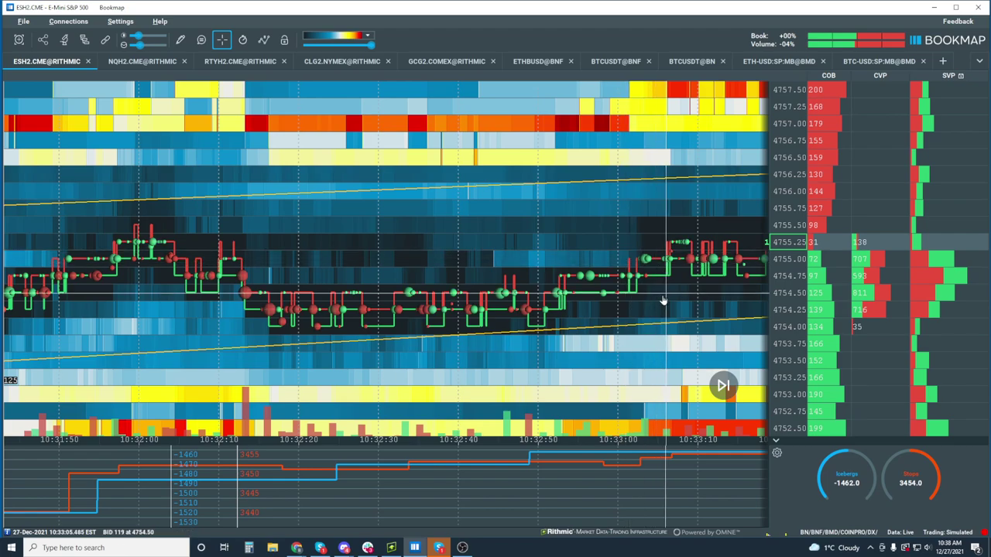
pyautogui.scroll(-2, 660, 292)
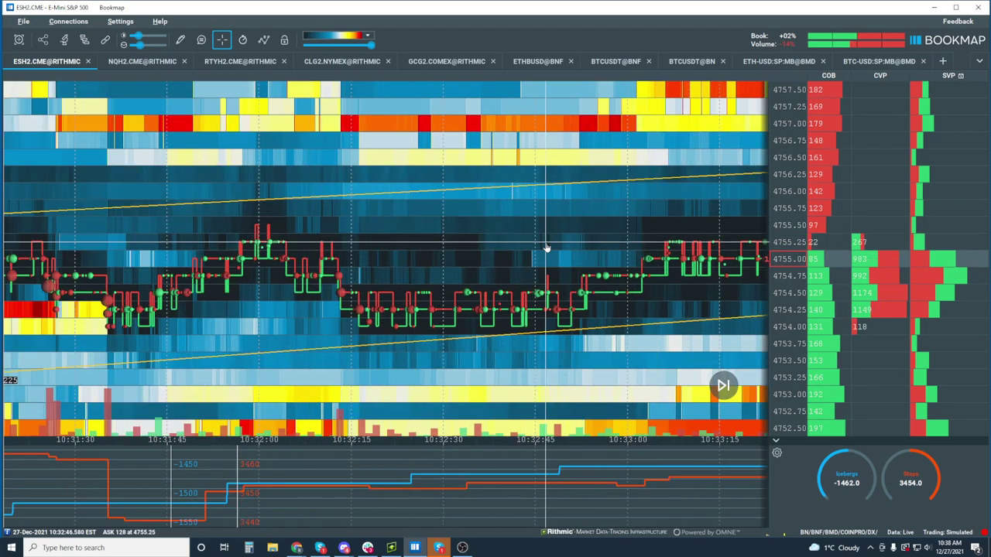
pyautogui.moveTo(660, 294); pyautogui.dragTo(593, 262)
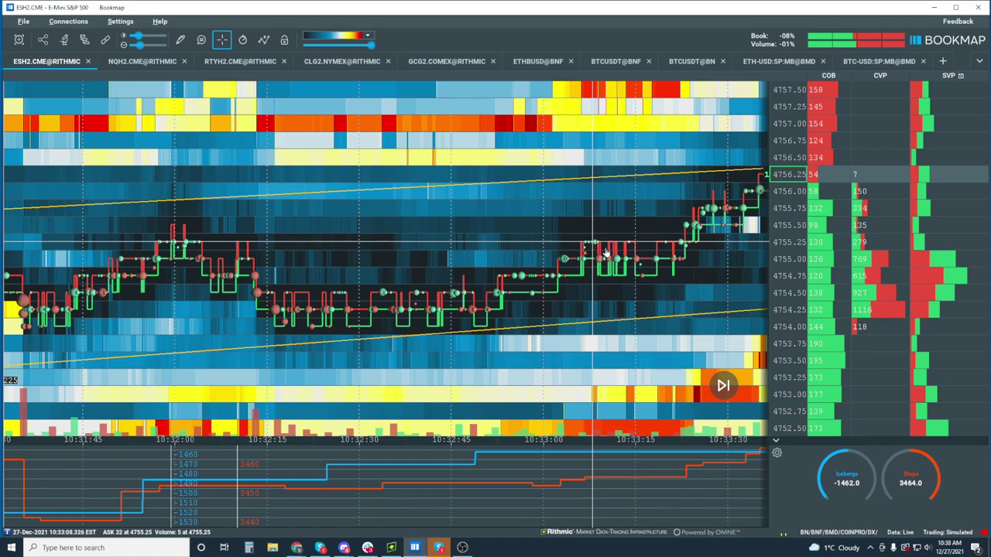
# Pan back to cover 10:26–10:38 and widen the price range to 4750.50–4760.50
pyautogui.scroll(-2, 523, 254)
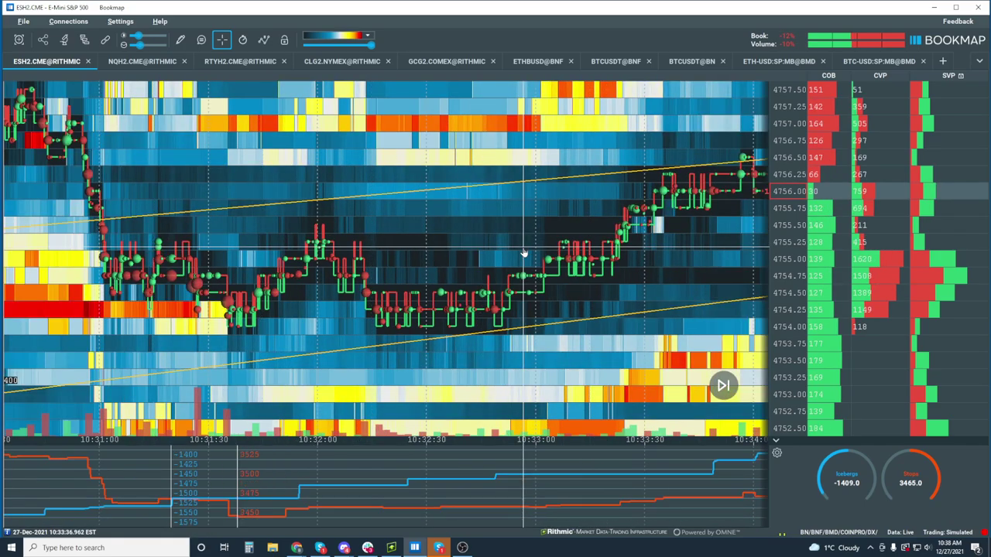
pyautogui.scroll(-3, 524, 254)
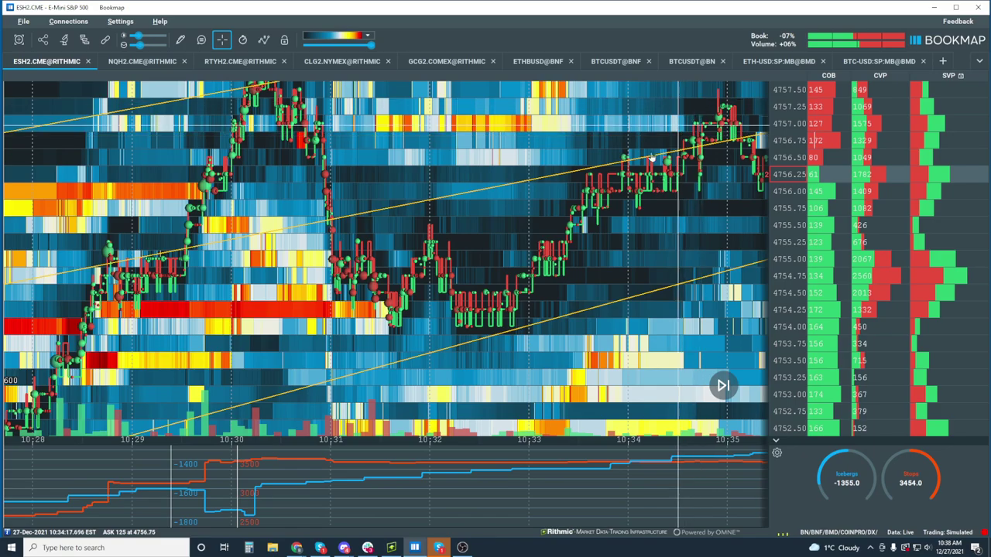
pyautogui.scroll(-2, 655, 240)
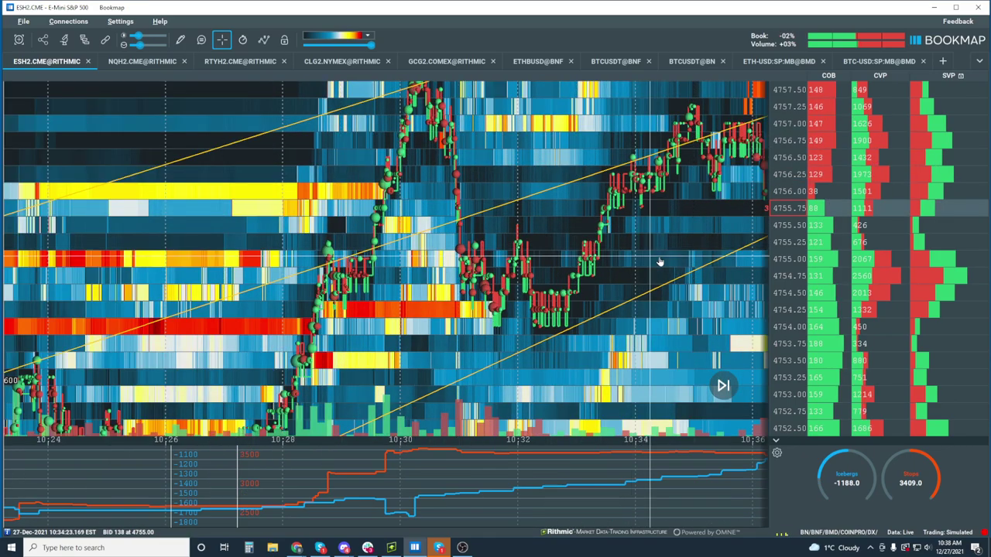
pyautogui.moveTo(659, 261); pyautogui.dragTo(515, 277)
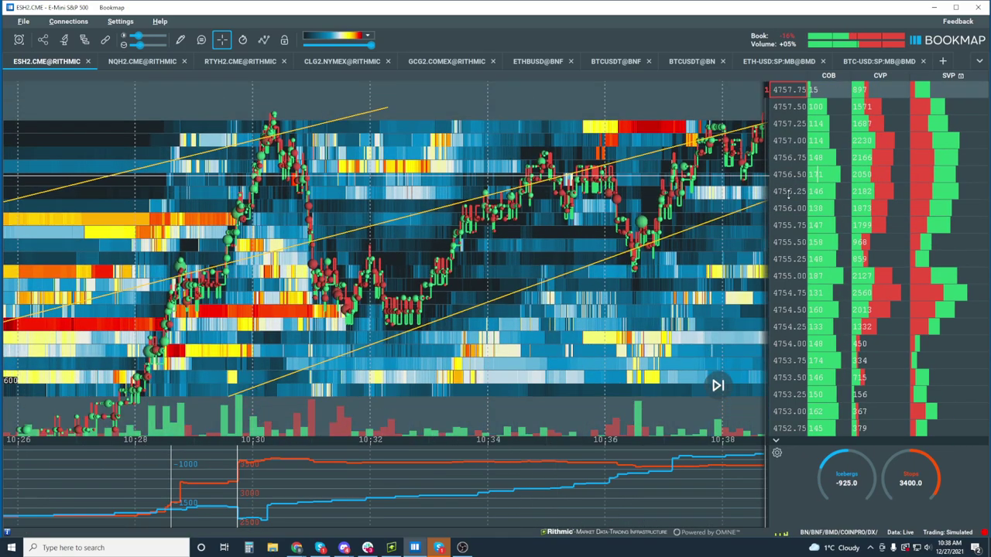
pyautogui.scroll(-3, 788, 195)
pyautogui.moveTo(670, 267); pyautogui.dragTo(635, 274)
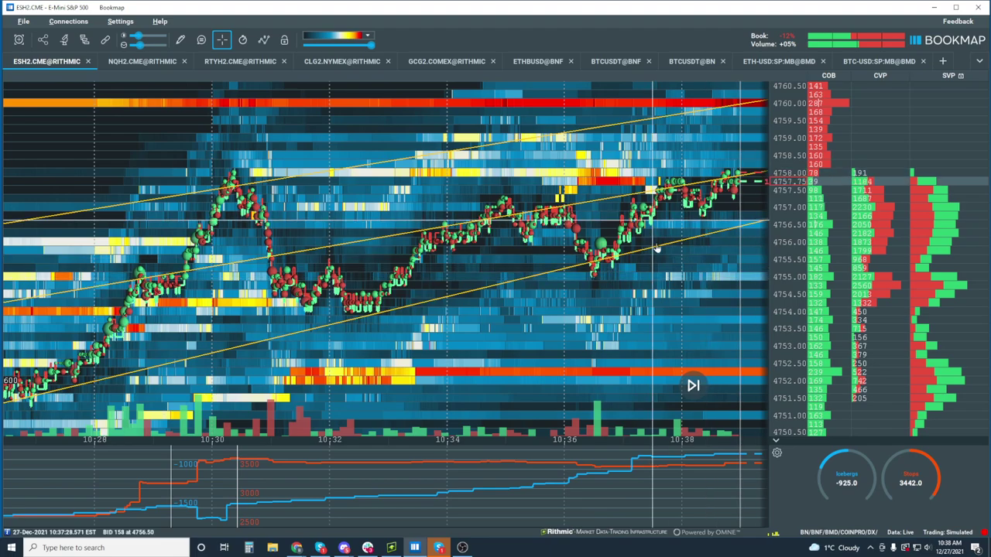
# Zoom out slightly and return the heatmap to live updating, spanning about 10:24–10:40
pyautogui.scroll(-2, 692, 328)
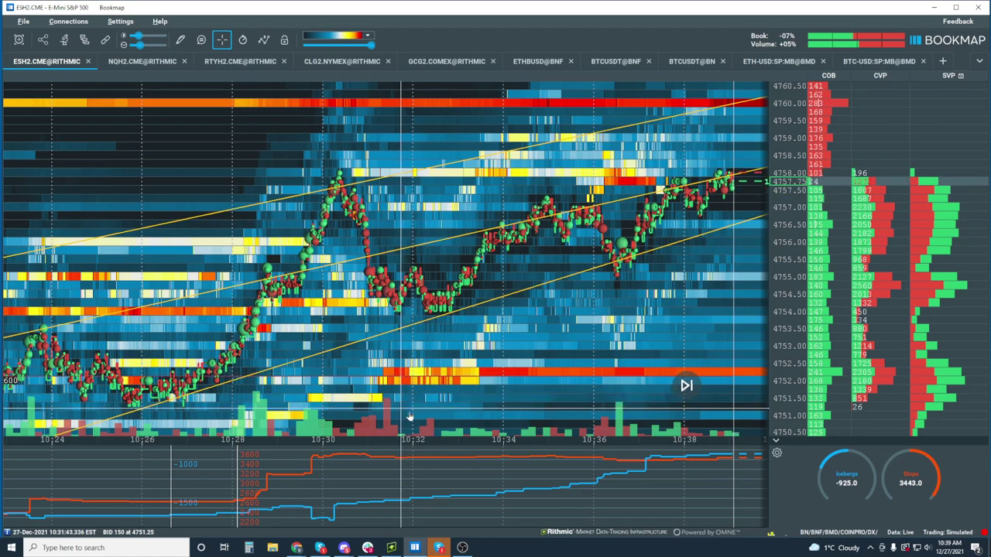
pyautogui.click(687, 388)
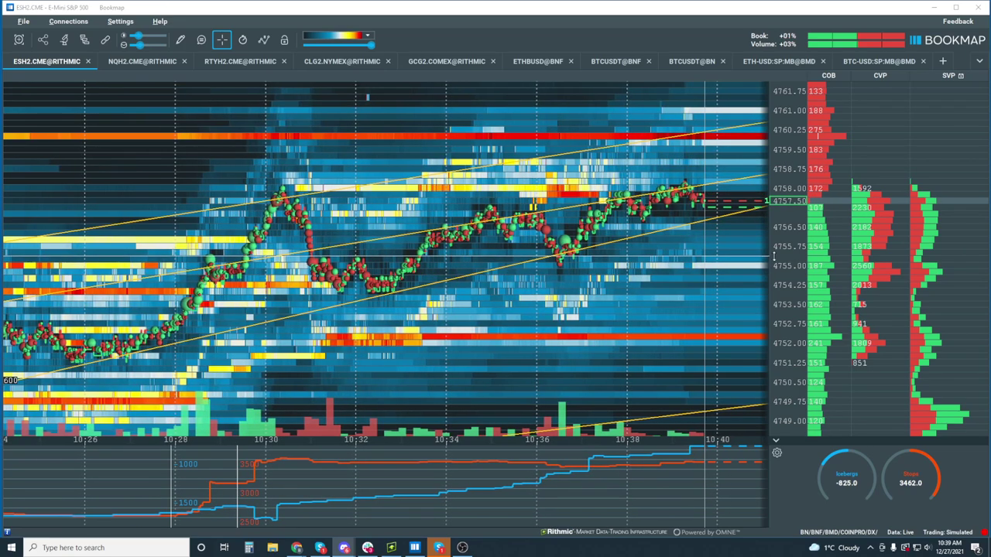
# Zoom the price and time axes out to show history back to 10:22 and down to 4747.50
pyautogui.scroll(2, 658, 255)
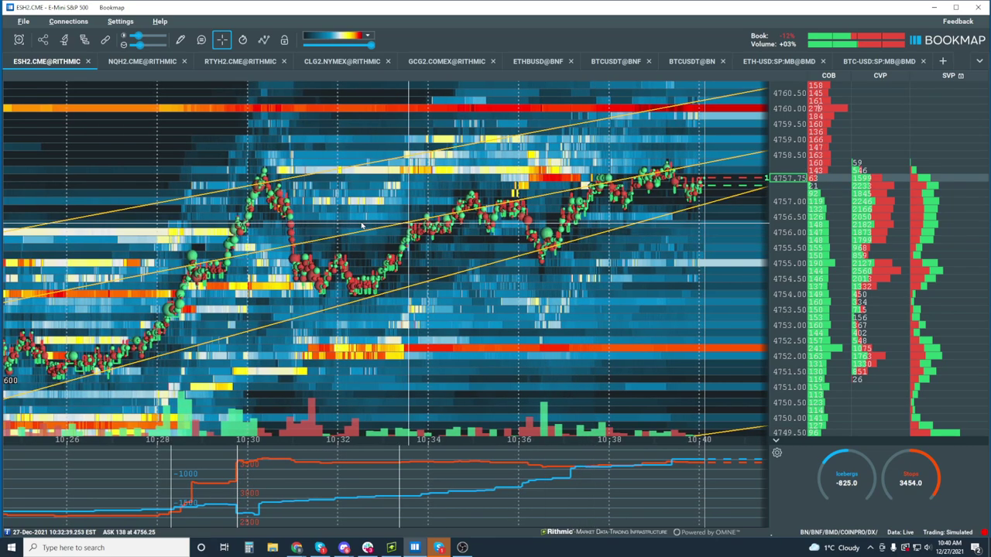
pyautogui.scroll(-2, 333, 230)
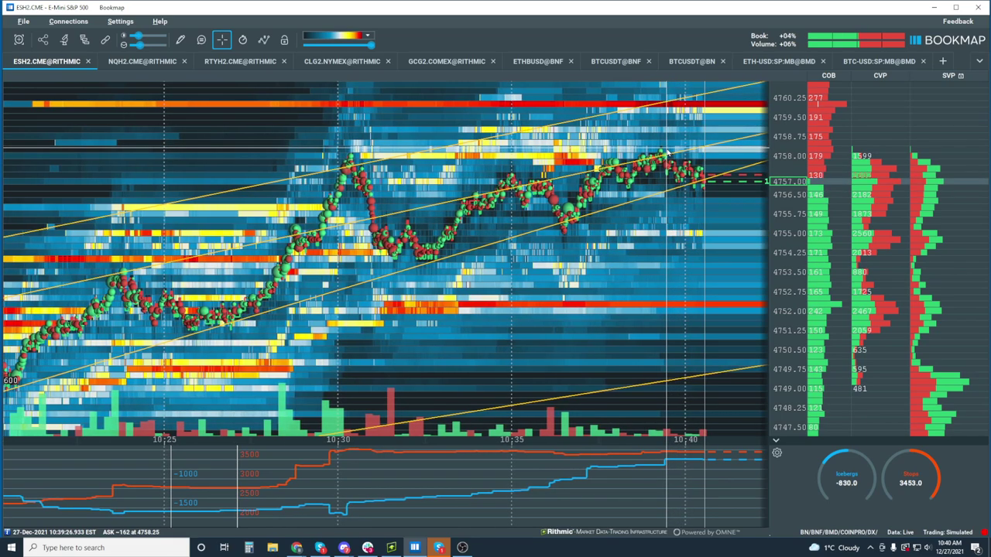
# Zoom the time axis out to span 10:20–10:41 across prices 4746.75–4760.25
pyautogui.scroll(-2, 588, 169)
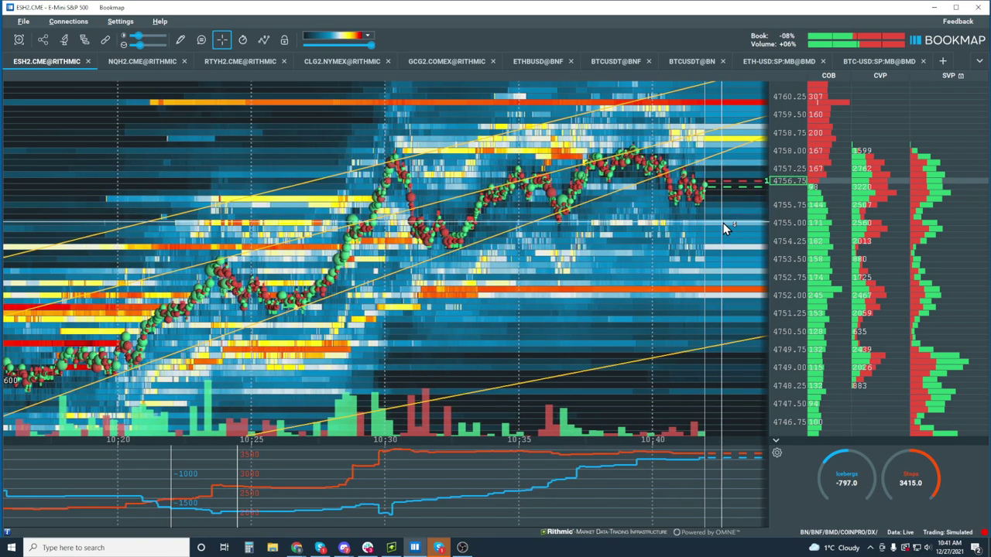
# Zoom in on the last six minutes, 10:36–10:42, around prices 4753.50–4760.50
pyautogui.scroll(5, 723, 223)
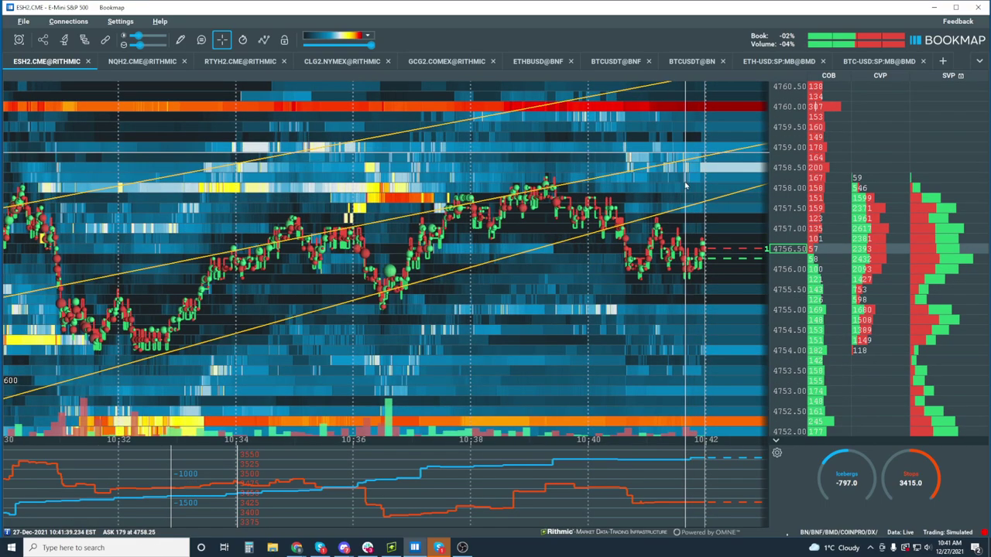
pyautogui.scroll(-2, 759, 200)
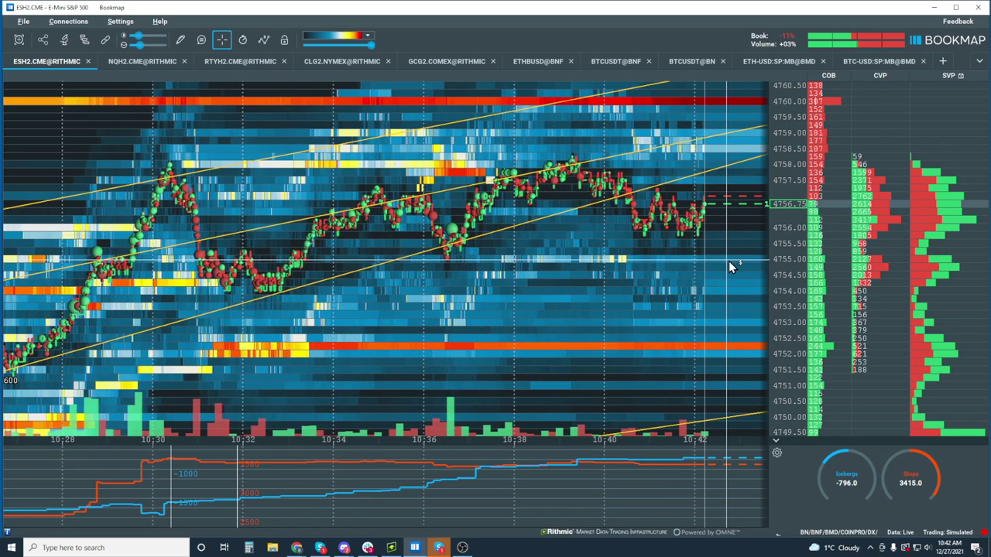
pyautogui.scroll(4, 664, 199)
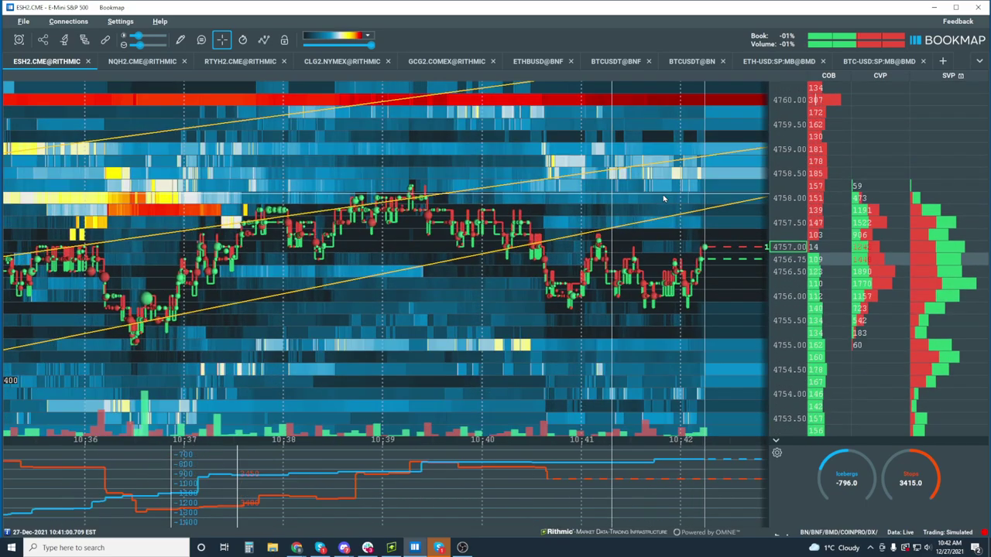
# Zoom the time axis out and compress the price scale to about 4751.50–4763.50
pyautogui.scroll(-2, 704, 298)
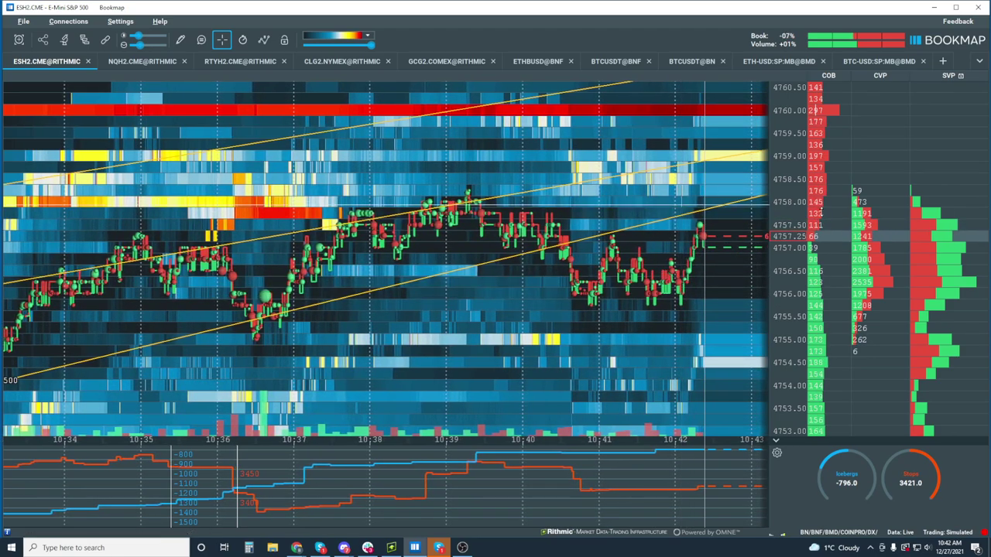
pyautogui.scroll(-1, 795, 230)
pyautogui.scroll(-2, 795, 230)
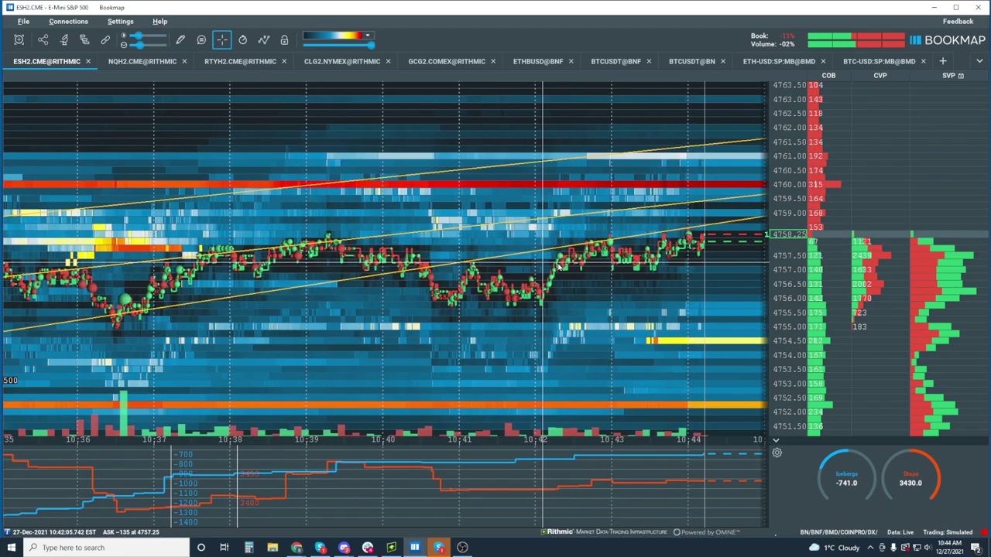
pyautogui.scroll(3, 763, 232)
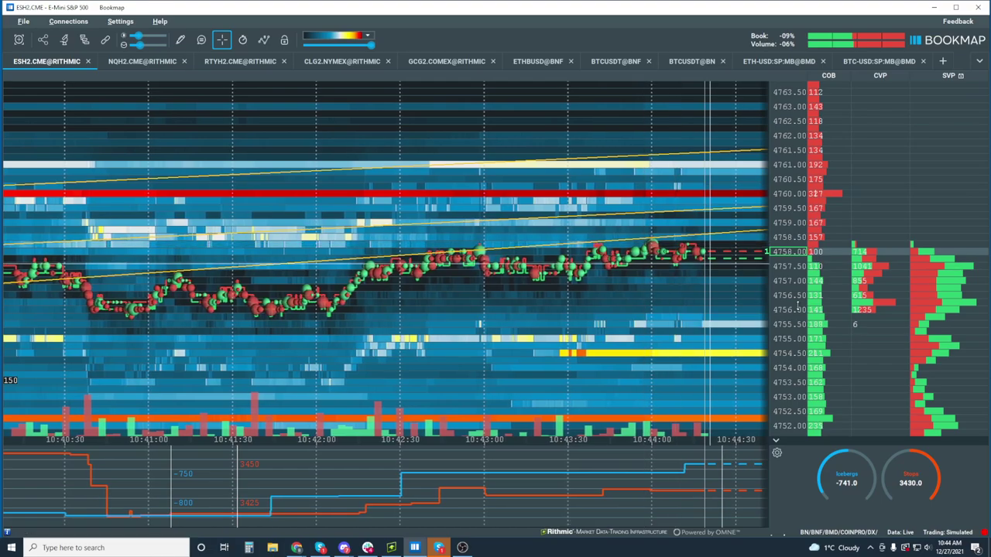
pyautogui.scroll(2, 784, 341)
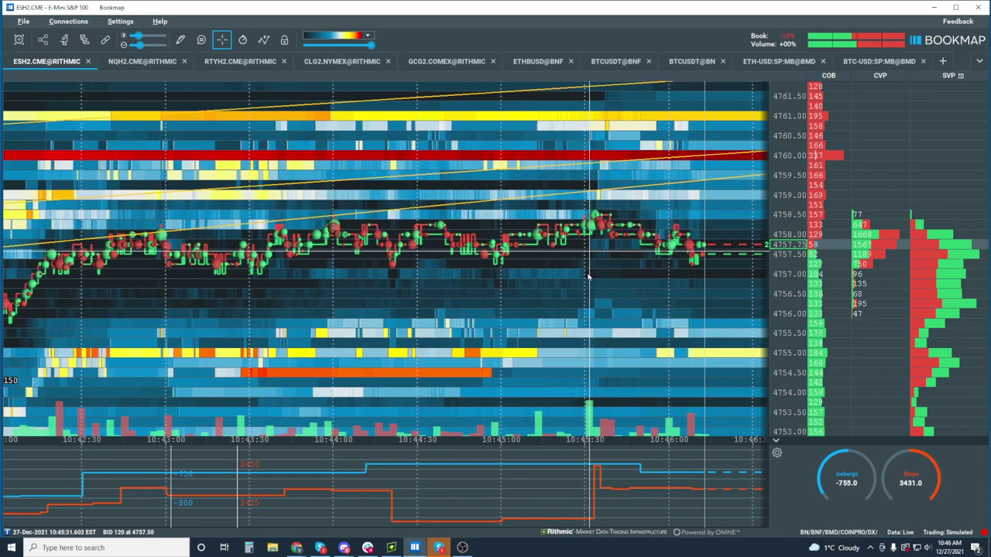
pyautogui.scroll(-3, 586, 284)
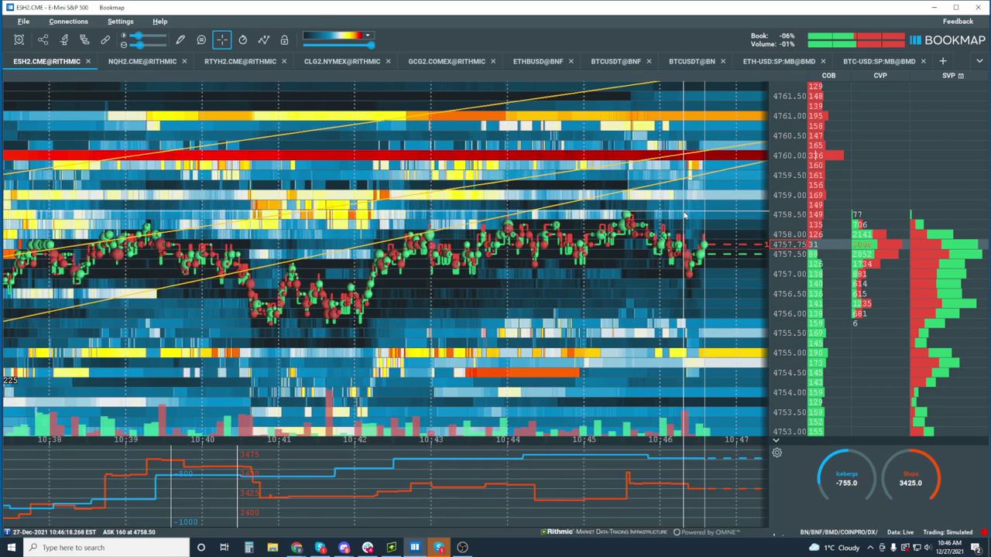
pyautogui.scroll(2, 685, 243)
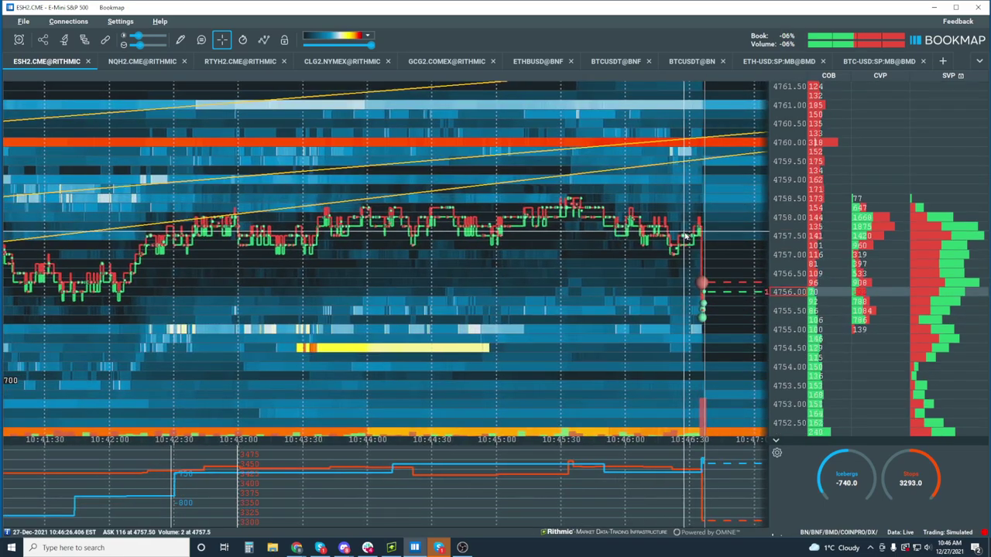
pyautogui.scroll(-2, 701, 236)
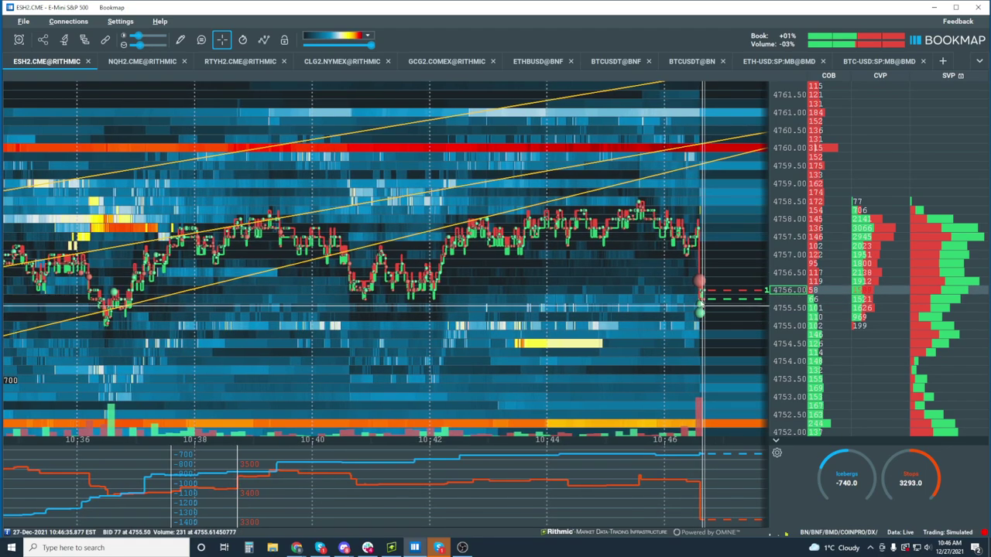
pyautogui.scroll(-1, 759, 385)
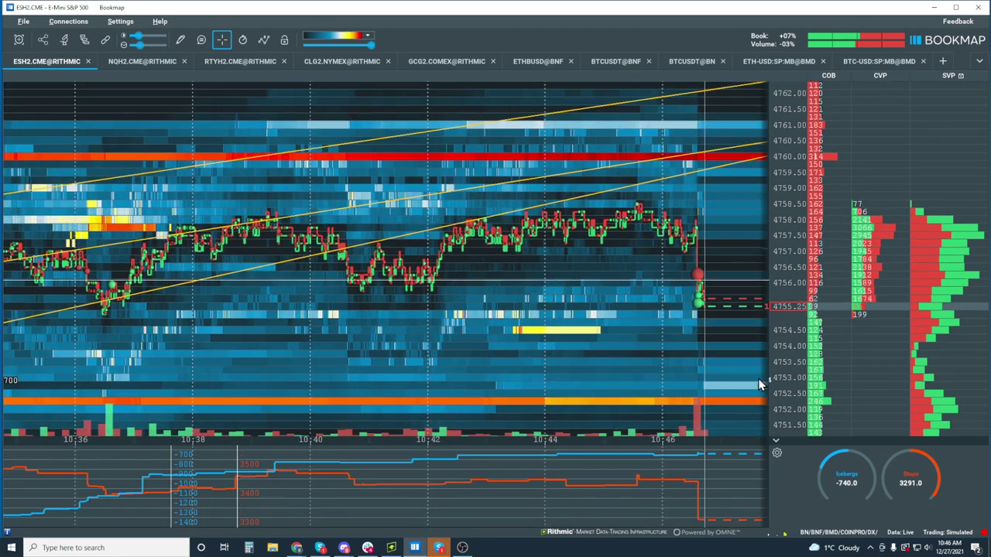
pyautogui.scroll(2, 682, 225)
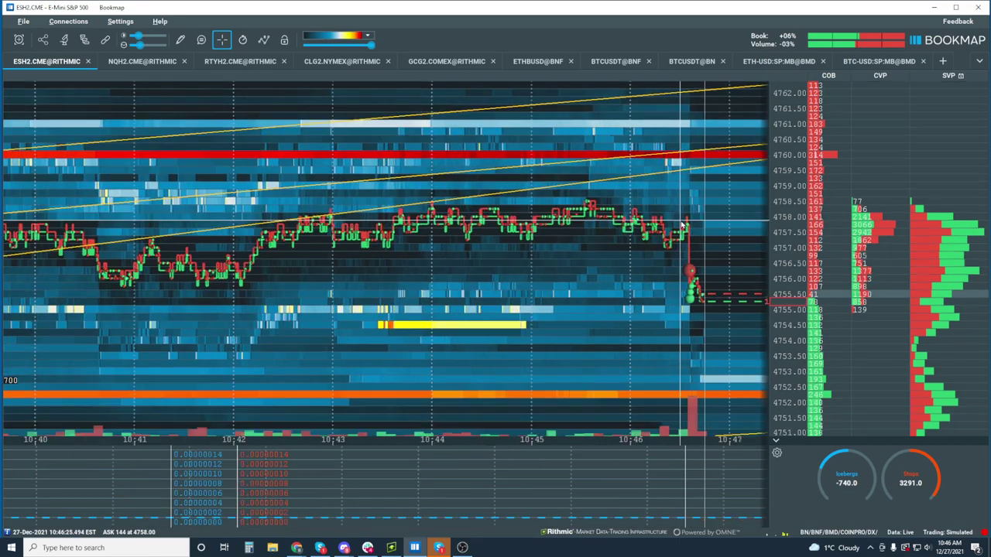
pyautogui.scroll(3, 680, 232)
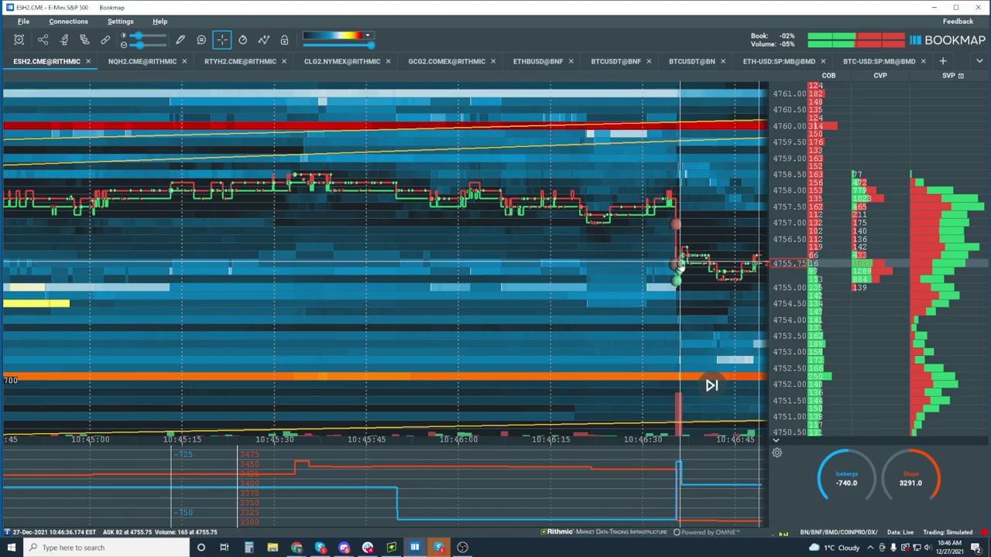
pyautogui.scroll(-3, 723, 366)
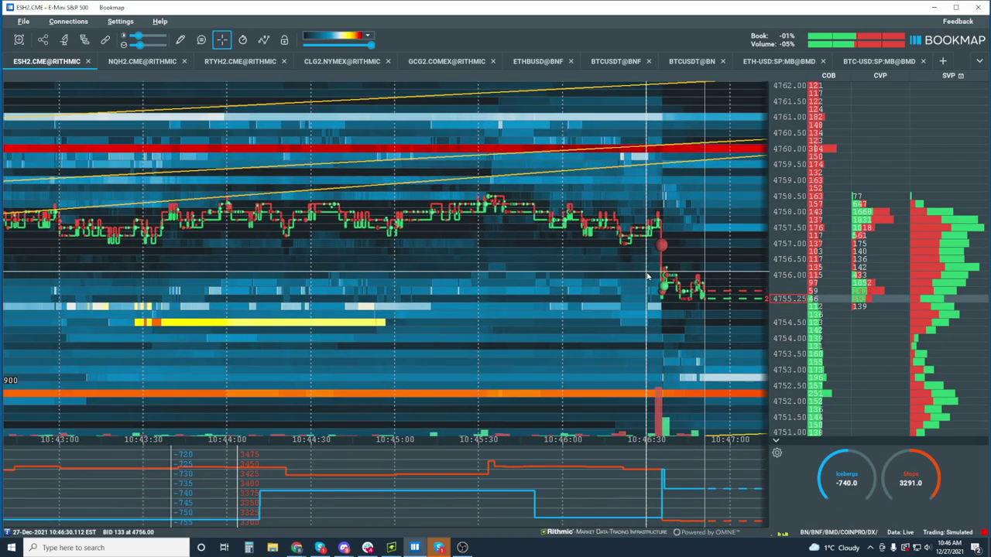
pyautogui.scroll(-3, 619, 240)
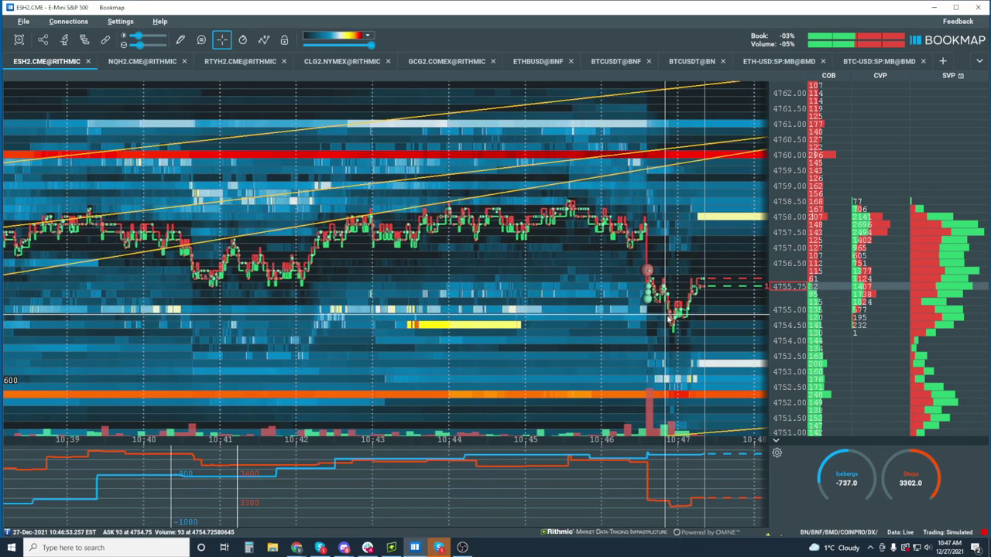
# Jump to live data, then zoom in and pan back to show trading from 10:42 to 10:46
pyautogui.scroll(3, 646, 225)
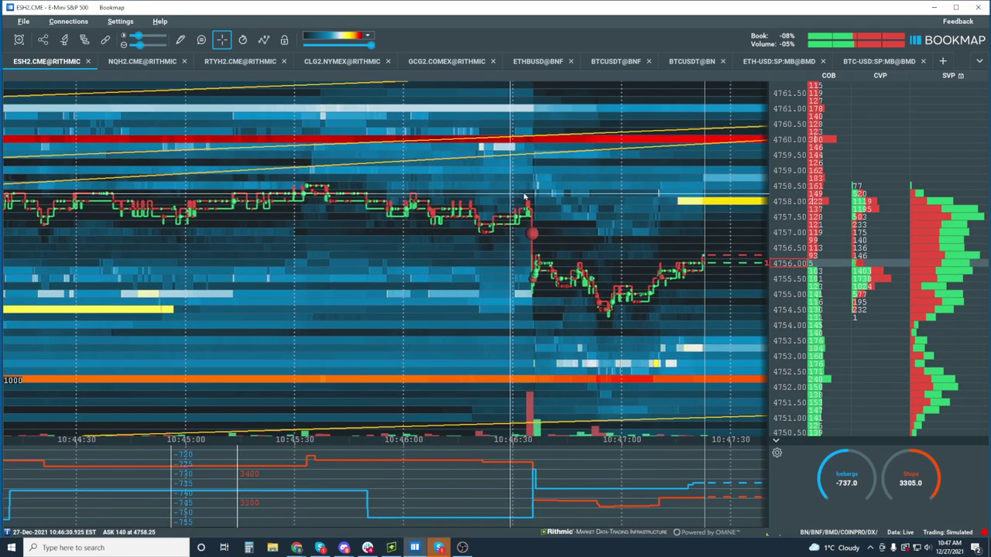
pyautogui.scroll(3, 652, 230)
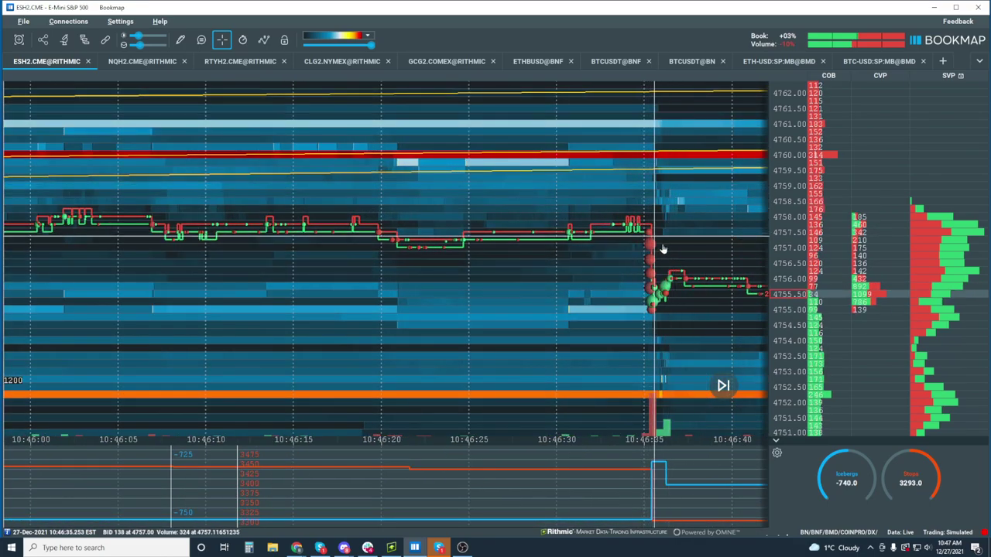
pyautogui.scroll(-3, 653, 225)
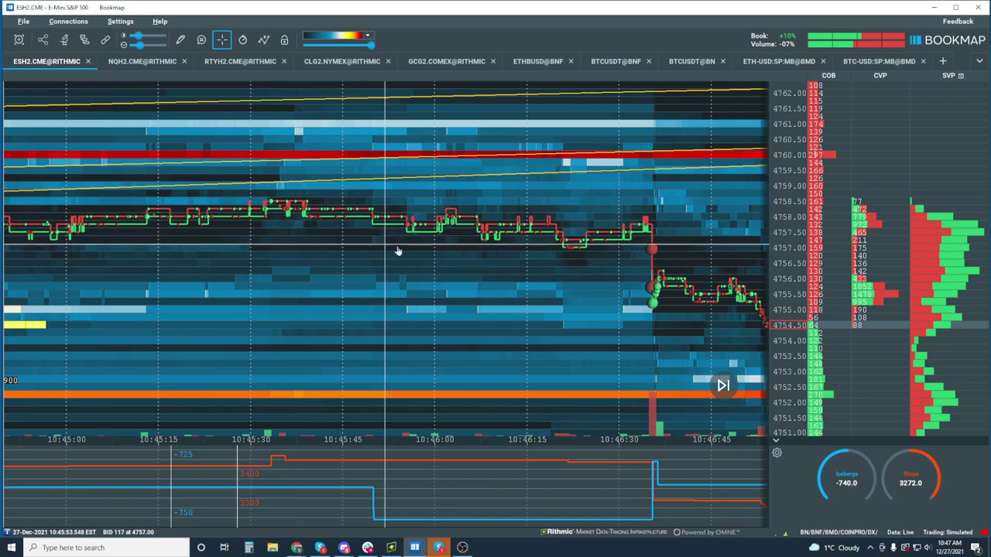
pyautogui.scroll(-5, 490, 220)
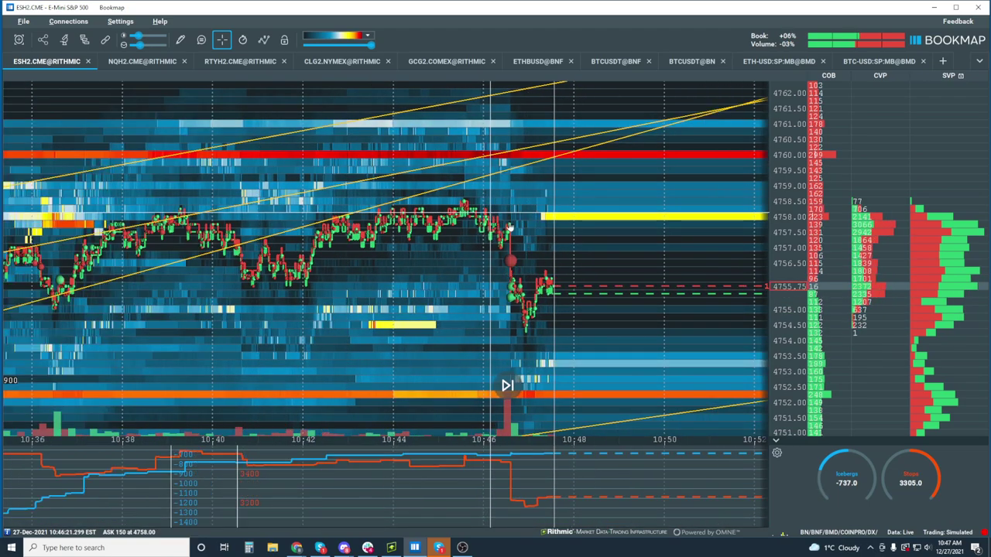
pyautogui.click(507, 385)
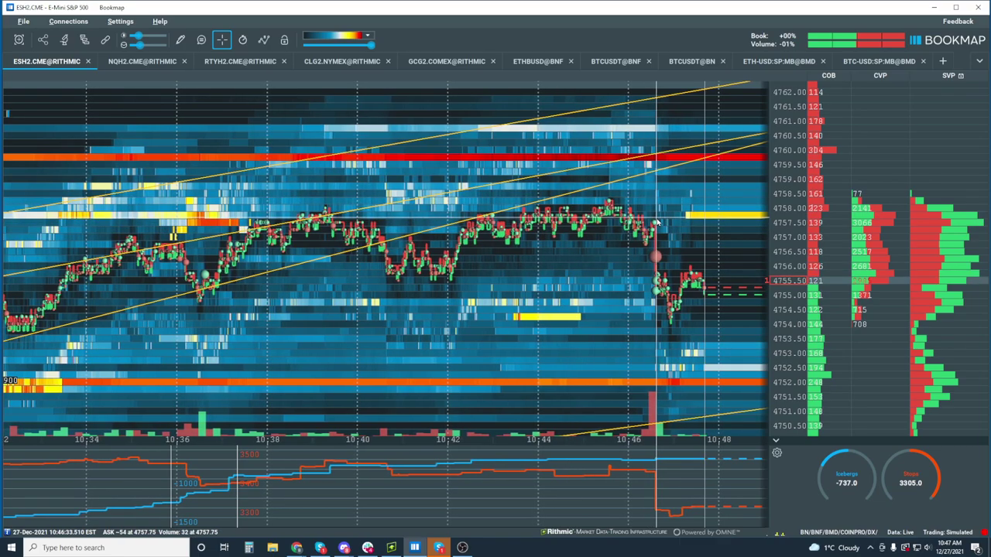
pyautogui.scroll(5, 655, 224)
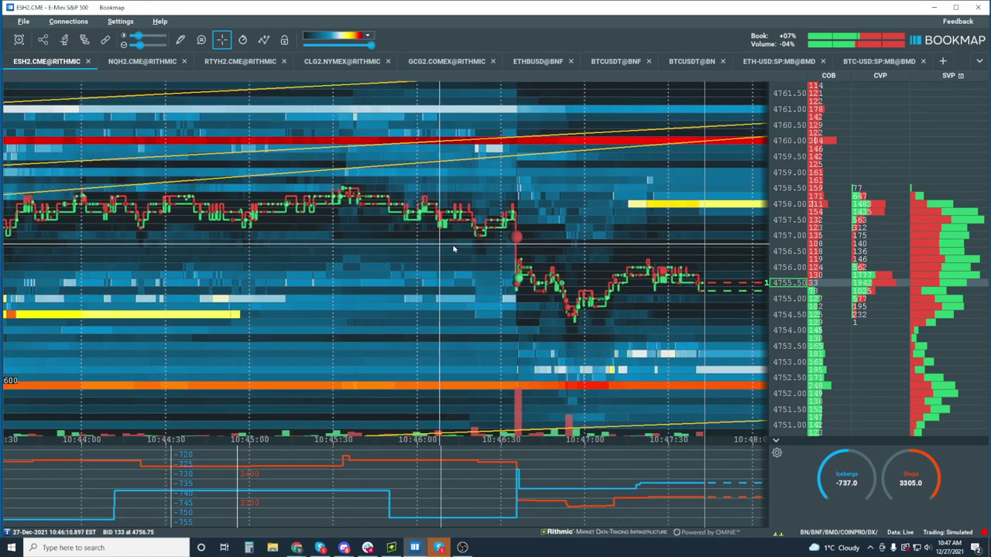
pyautogui.moveTo(619, 233); pyautogui.dragTo(727, 250)
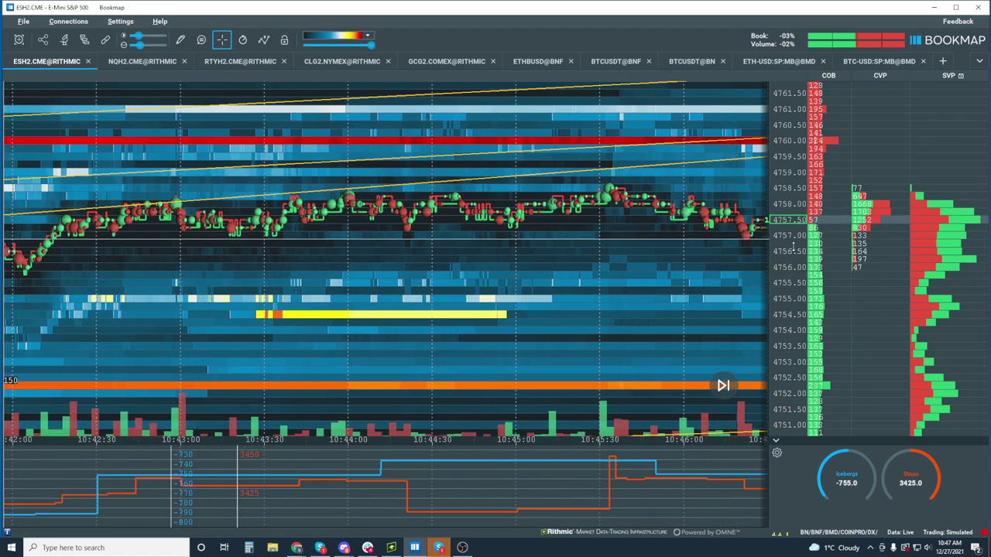
pyautogui.scroll(3, 799, 236)
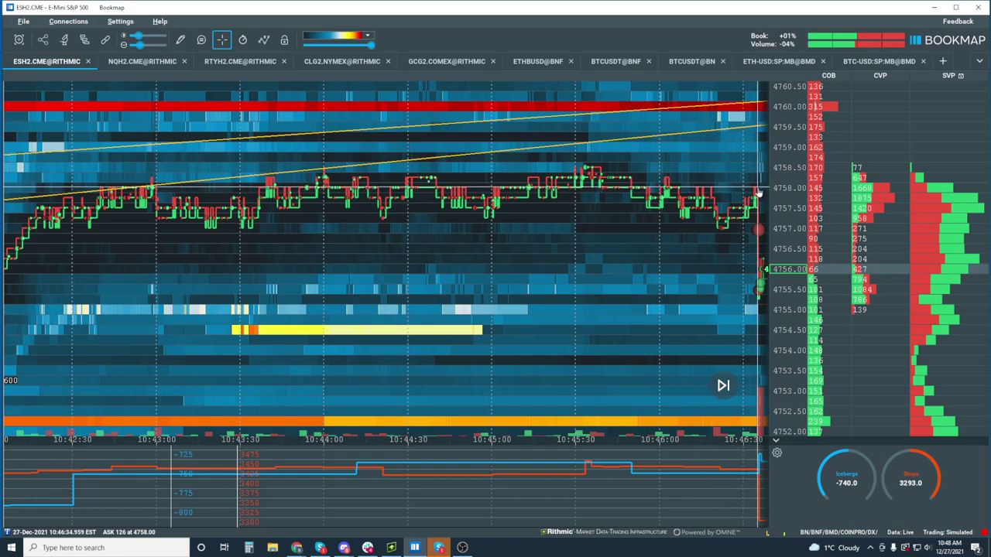
# Zoom the time axis in to 10:46:34.6–10:46:35.4, showing stops cascading from 4757.50 to 4755
pyautogui.scroll(5, 753, 191)
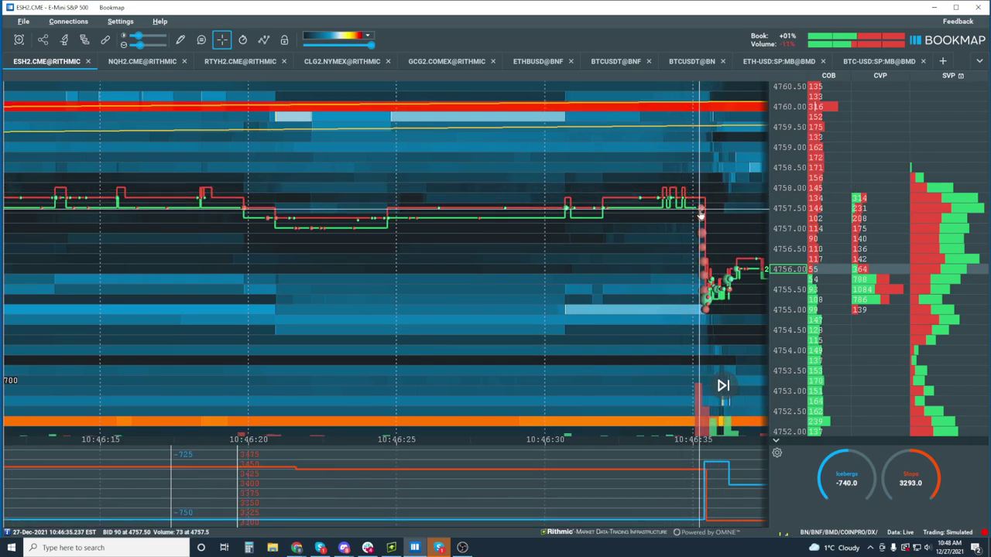
pyautogui.scroll(8, 700, 213)
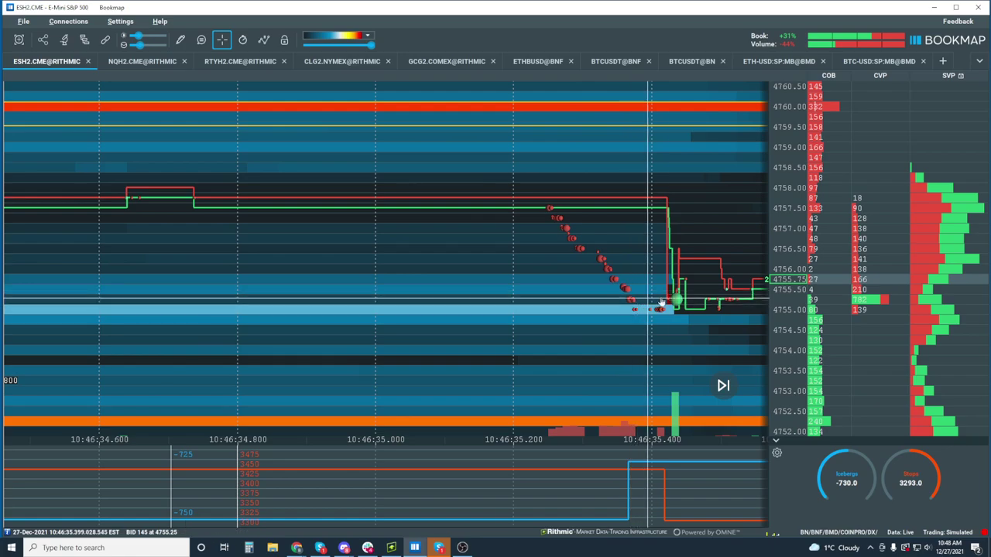
# Nudge the chart up to center the stop markers, then open the ESH2 add-on configuration
pyautogui.moveTo(649, 285); pyautogui.dragTo(641, 265)
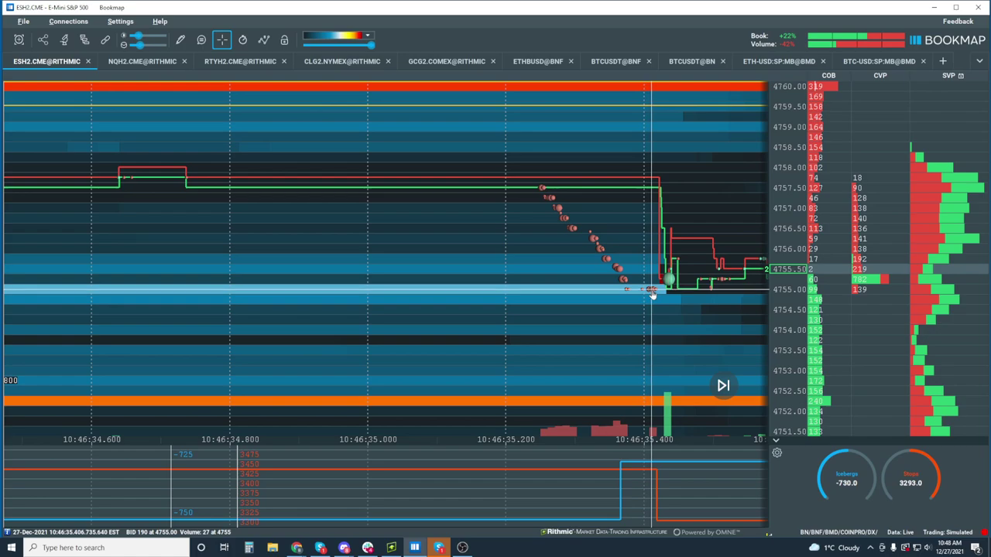
pyautogui.click(84, 40)
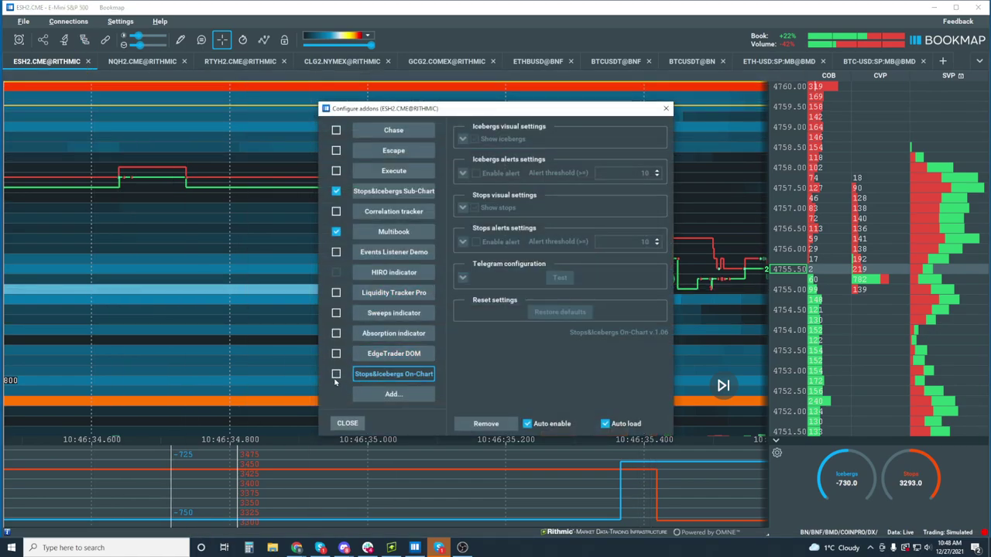
# Enable Stops&Icebergs On-Chart and close the add-on dialog to reveal the markers near 4754
pyautogui.click(336, 375)
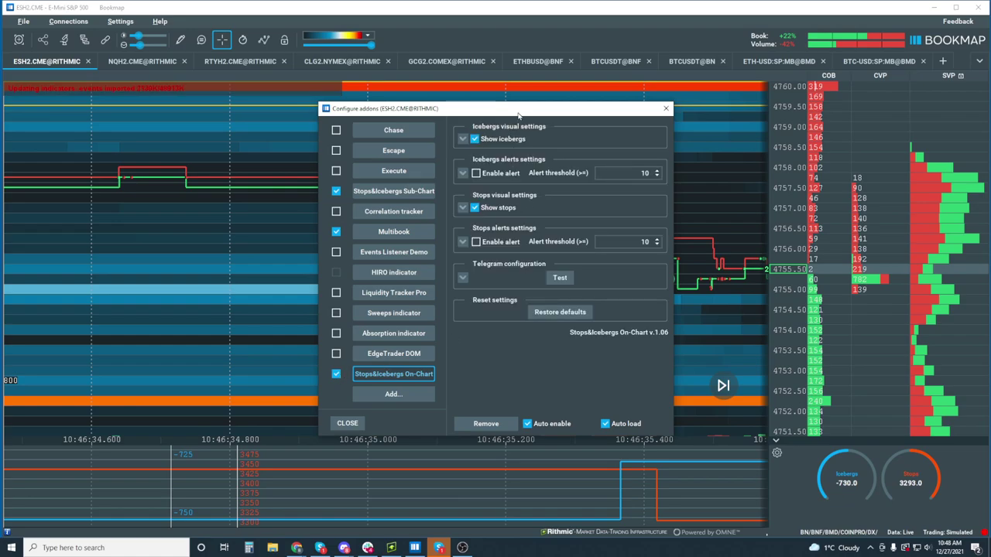
pyautogui.moveTo(519, 115); pyautogui.dragTo(316, 129)
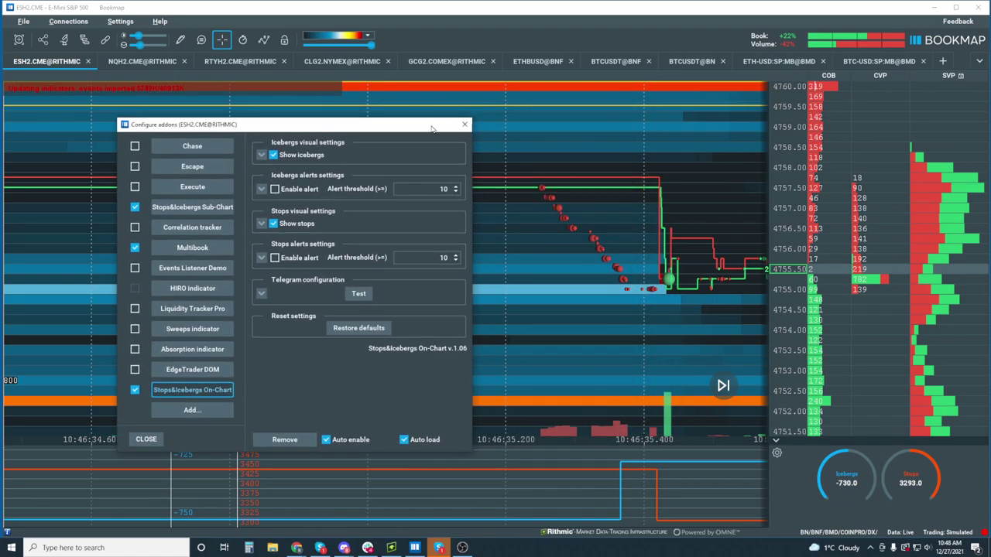
pyautogui.click(464, 126)
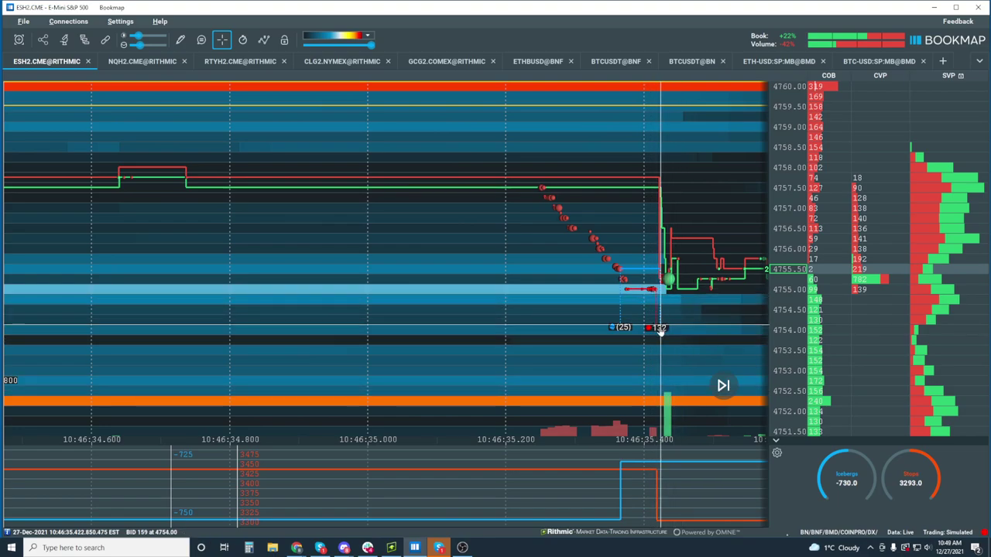
# Zoom the time axis to roughly 10:46:15–10:46:45 around the 4755 stop cluster
pyautogui.scroll(8, 652, 318)
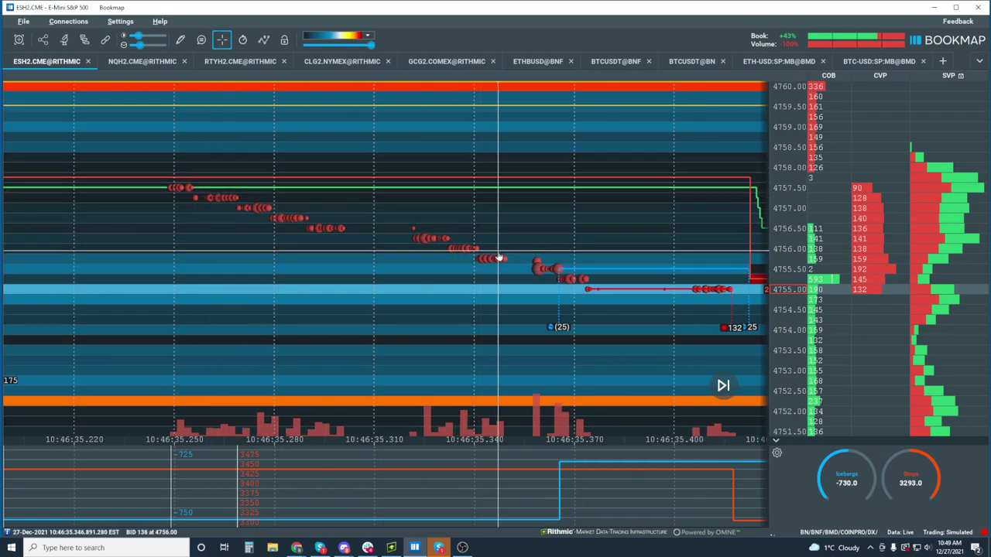
pyautogui.scroll(-2, 531, 243)
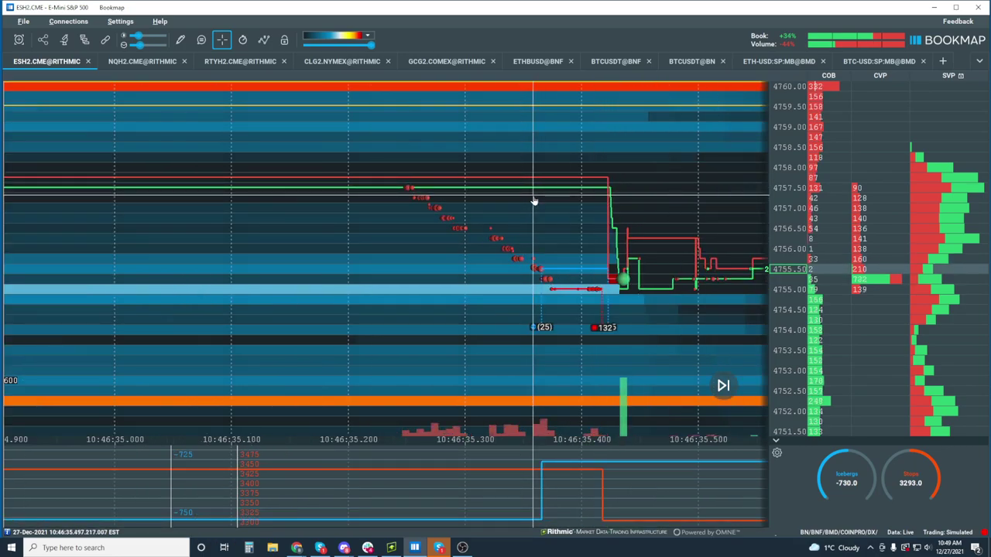
pyautogui.scroll(3, 610, 314)
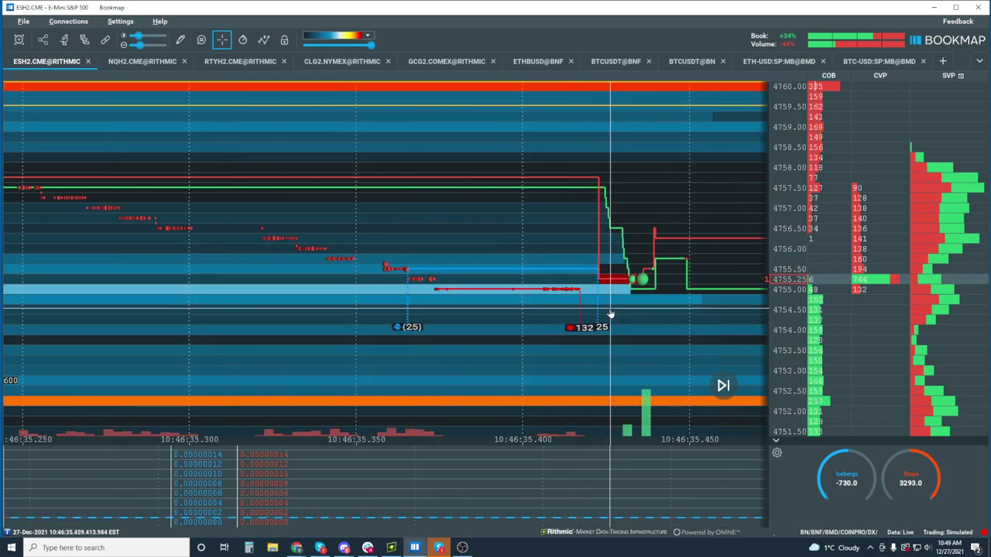
pyautogui.scroll(2, 610, 314)
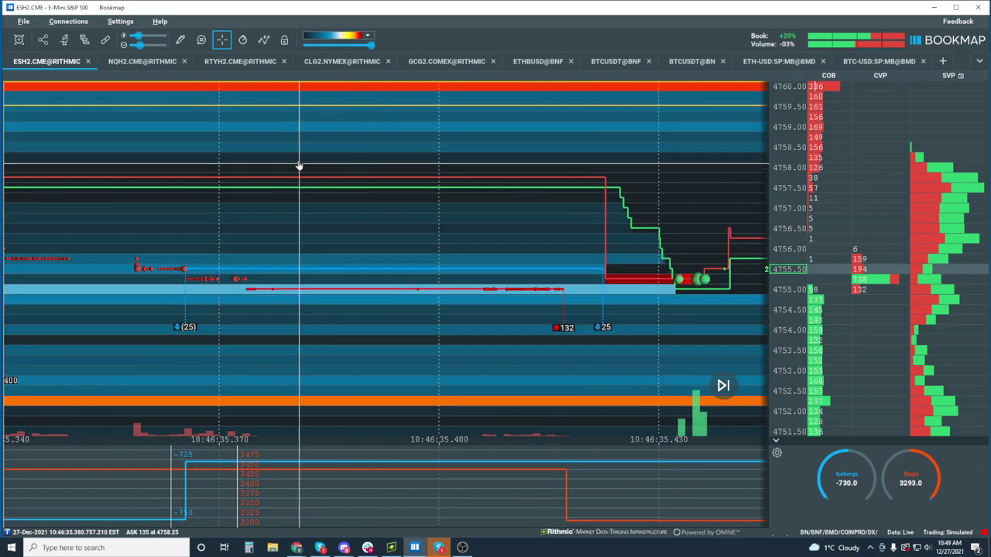
pyautogui.scroll(-4, 299, 167)
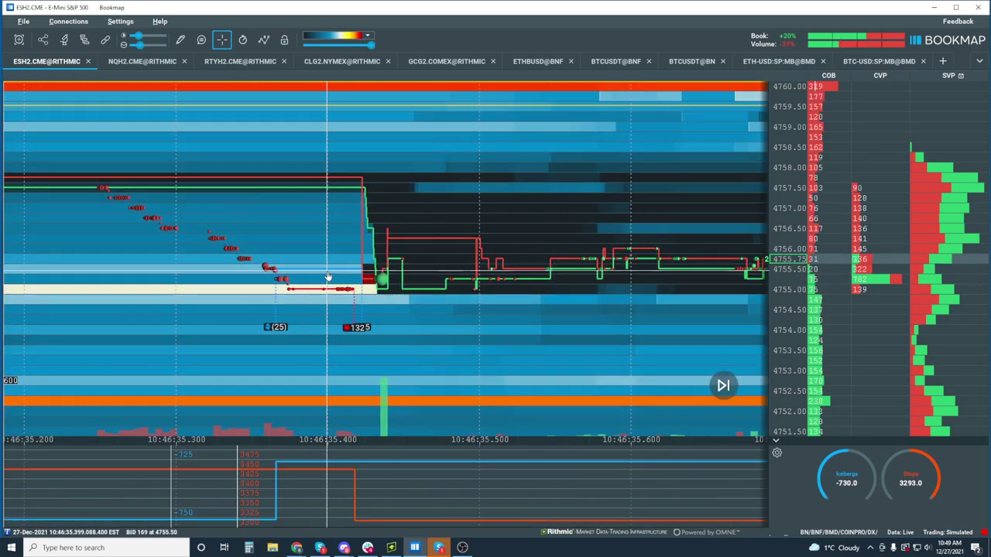
pyautogui.scroll(4, 328, 277)
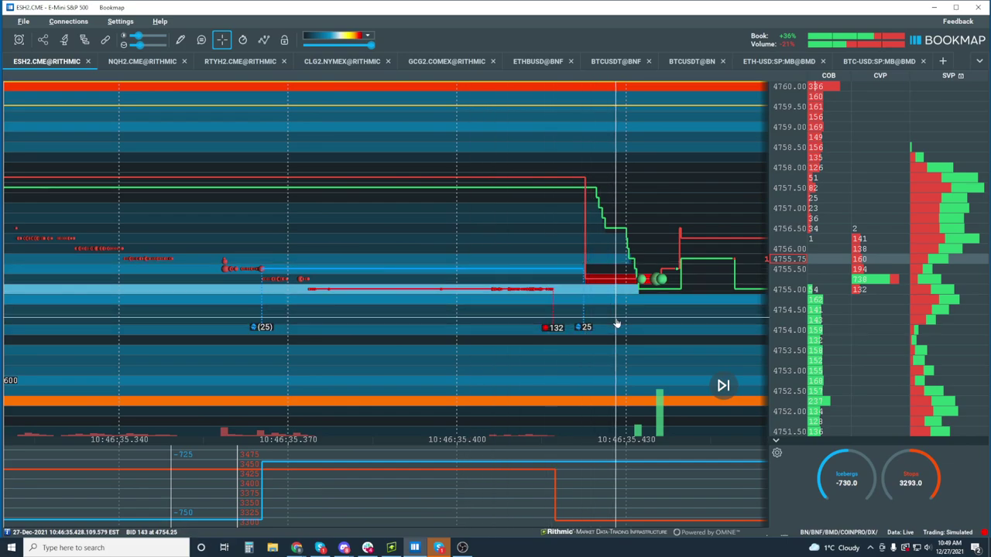
pyautogui.scroll(-5, 592, 293)
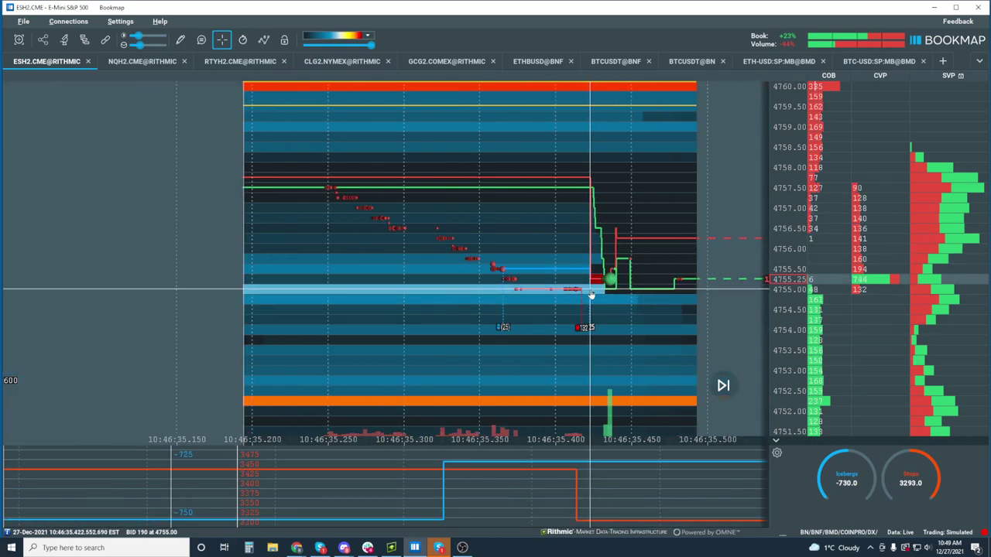
pyautogui.scroll(-6, 587, 290)
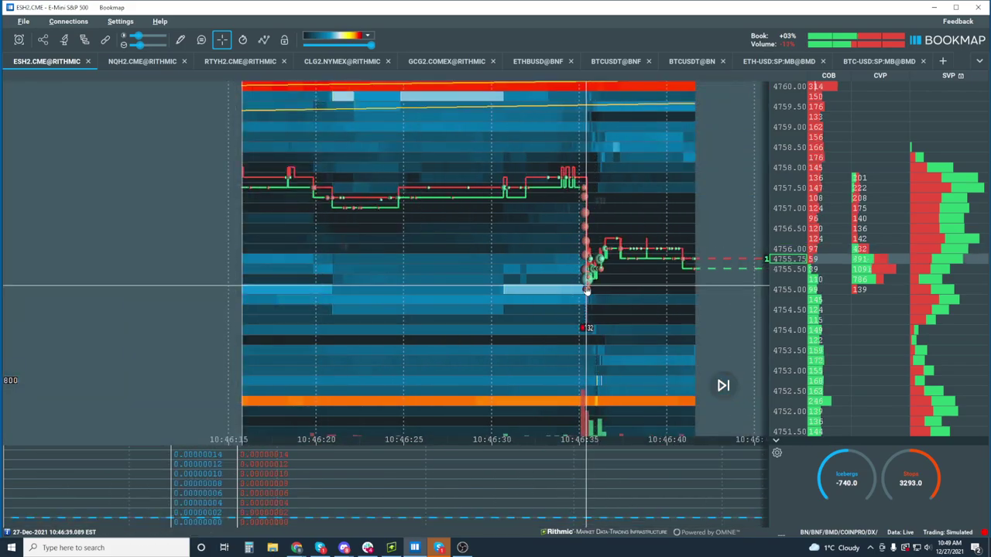
# Zoom out, then back in on live ESH2 data covering about 10:49–10:51
pyautogui.scroll(-3, 585, 289)
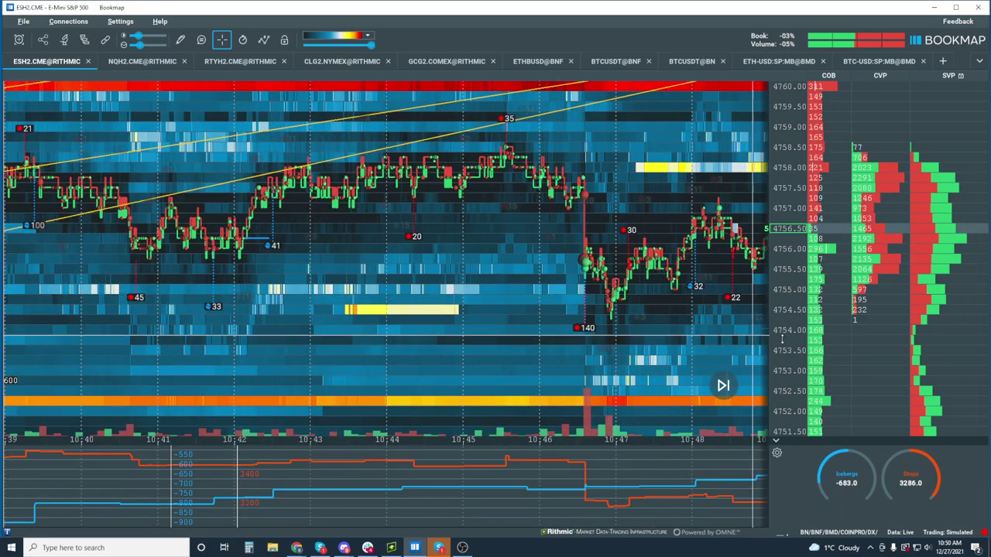
pyautogui.scroll(-3, 785, 238)
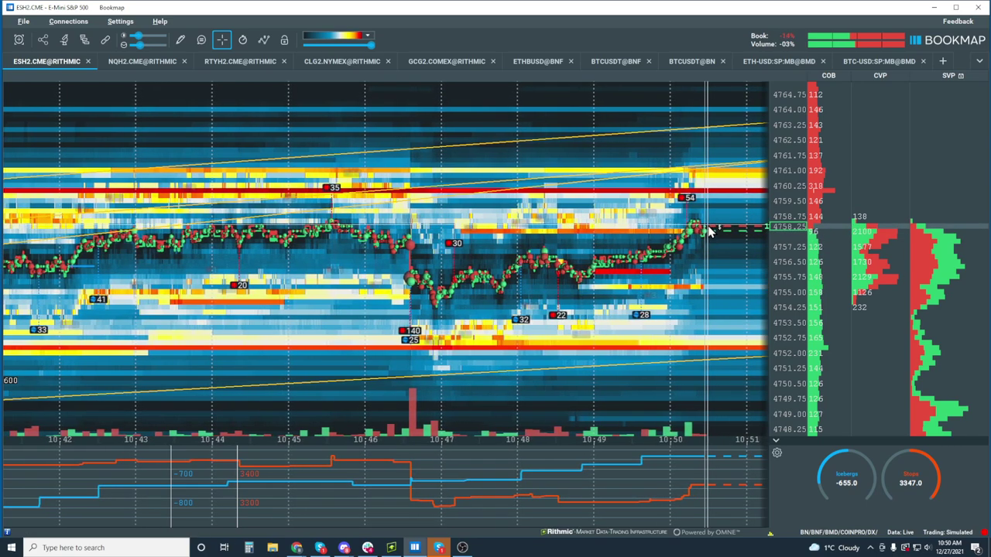
pyautogui.scroll(5, 700, 236)
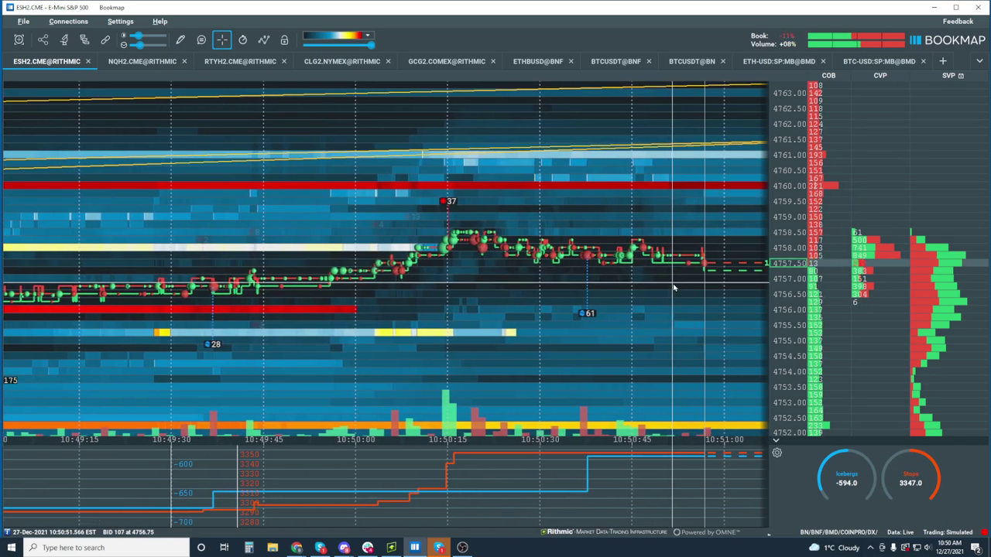
# Zoom the live heatmap in on action up to about 10:53:30 near 4757.50–4758.00
pyautogui.scroll(-3, 703, 265)
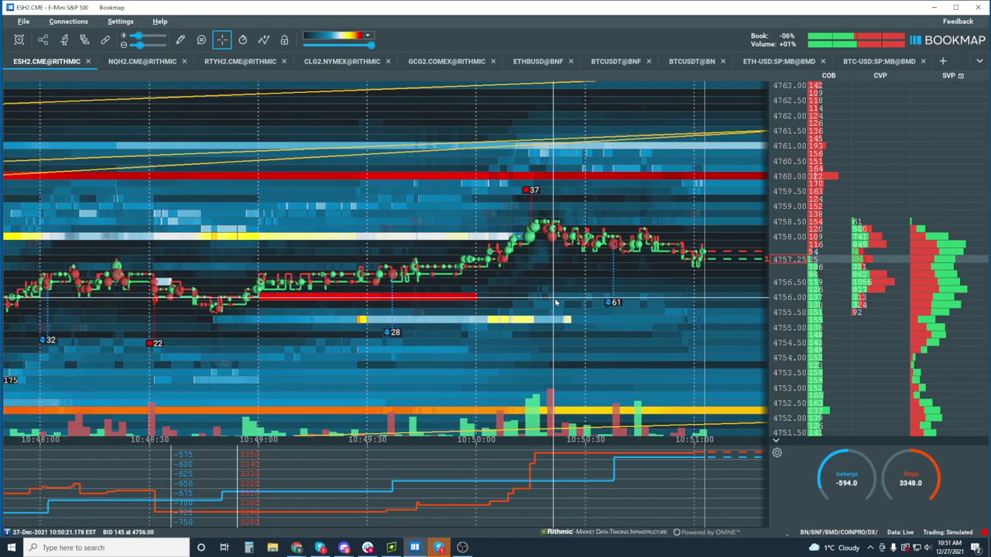
pyautogui.scroll(2, 789, 211)
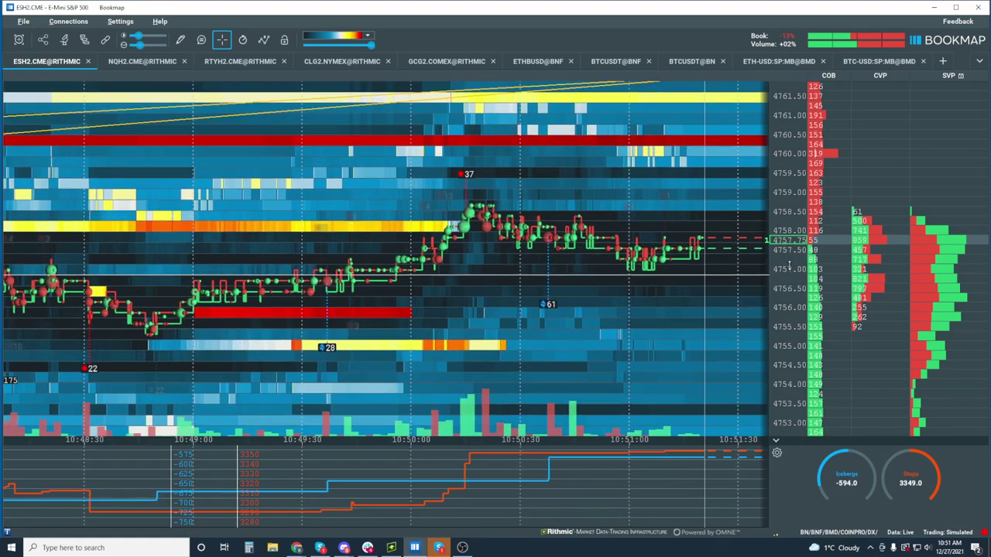
pyautogui.scroll(2, 770, 273)
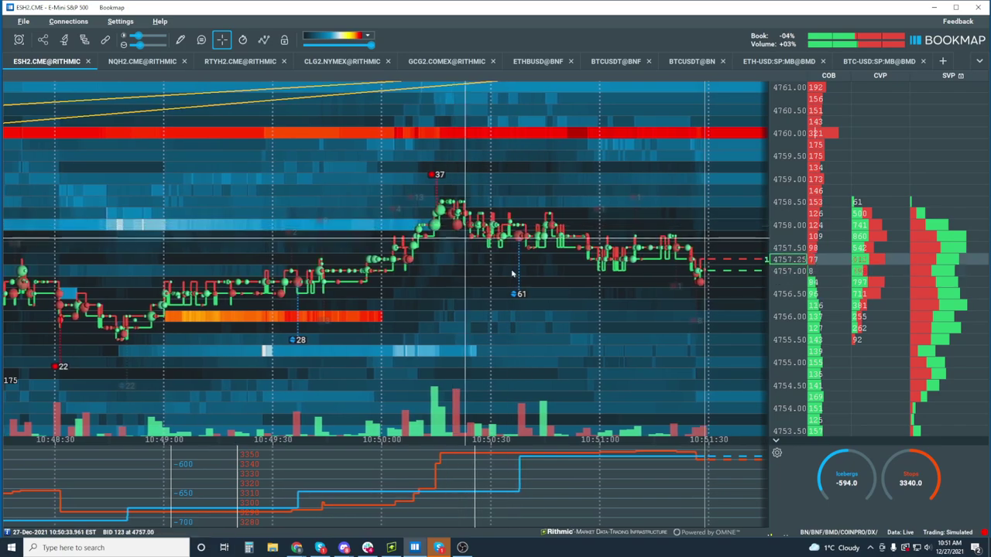
pyautogui.scroll(-2, 504, 228)
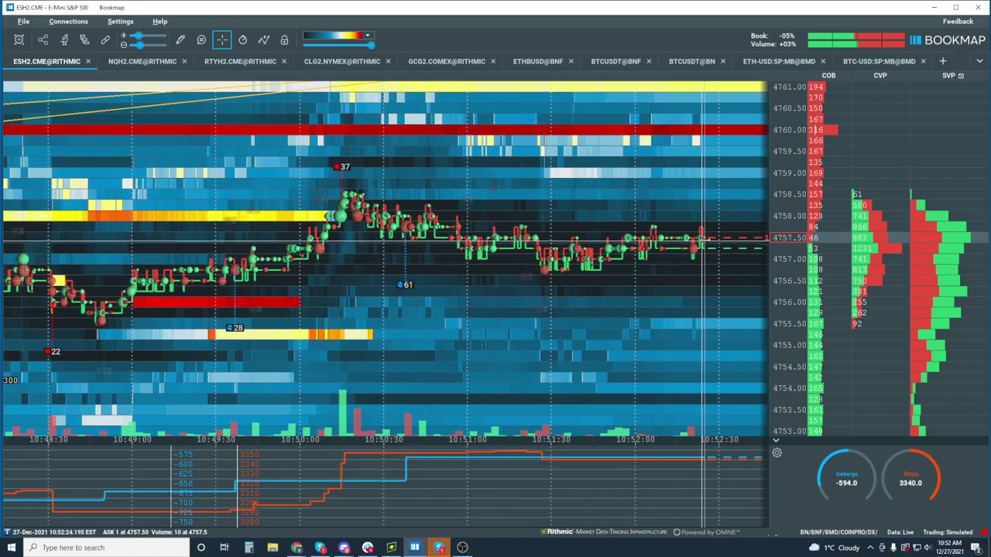
pyautogui.scroll(3, 648, 302)
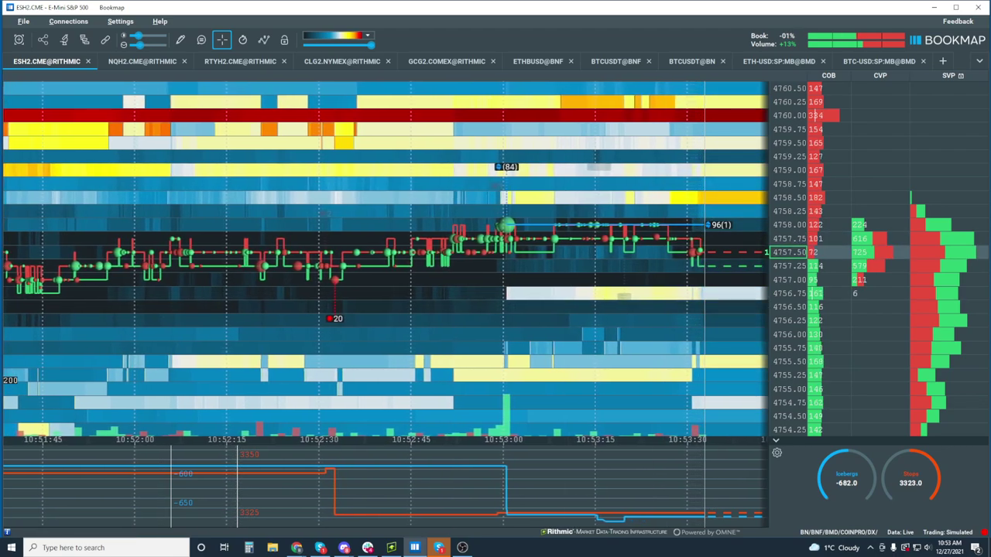
# Zoom the time axis out to about 10:48–10:55, showing the 54, 61 and 28 markers
pyautogui.scroll(-3, 456, 337)
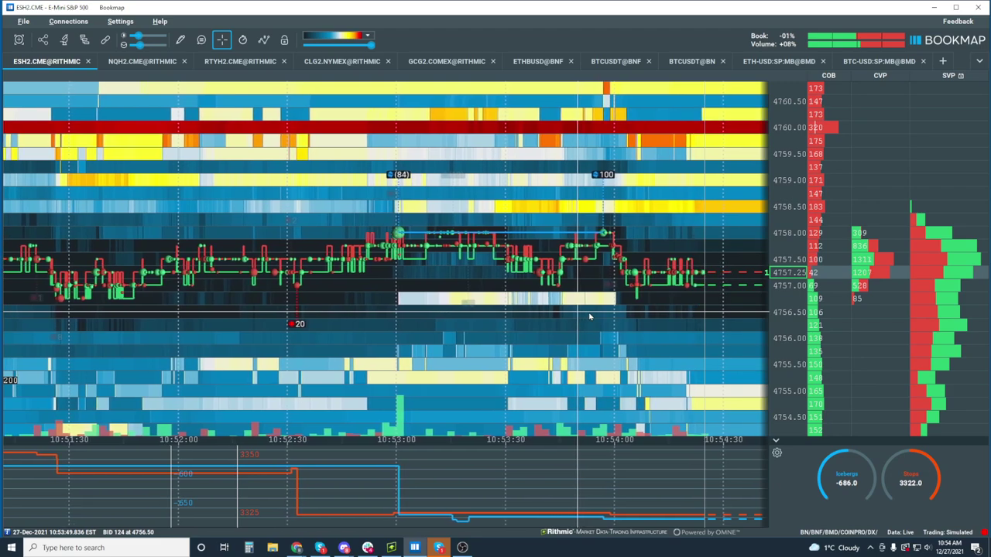
pyautogui.scroll(-2, 589, 317)
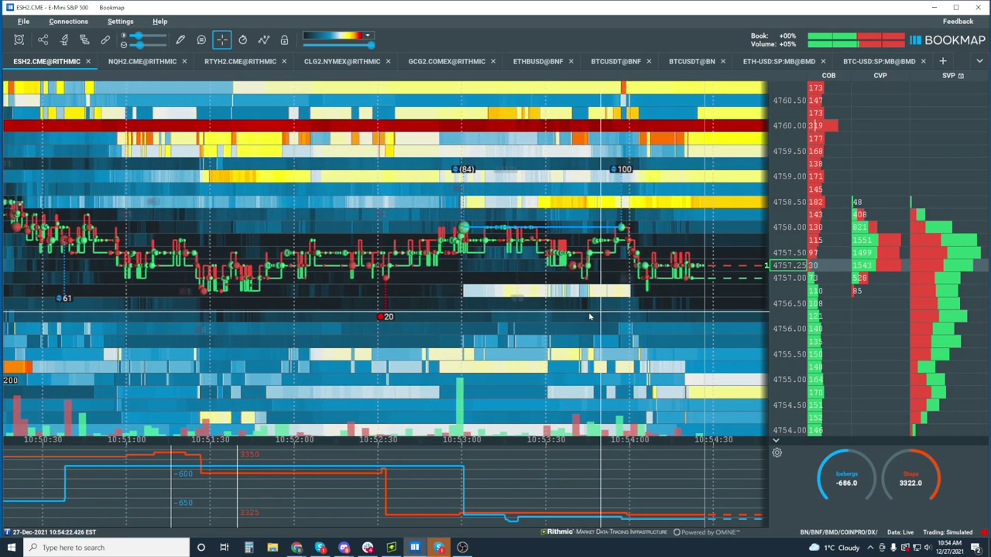
pyautogui.scroll(-2, 589, 317)
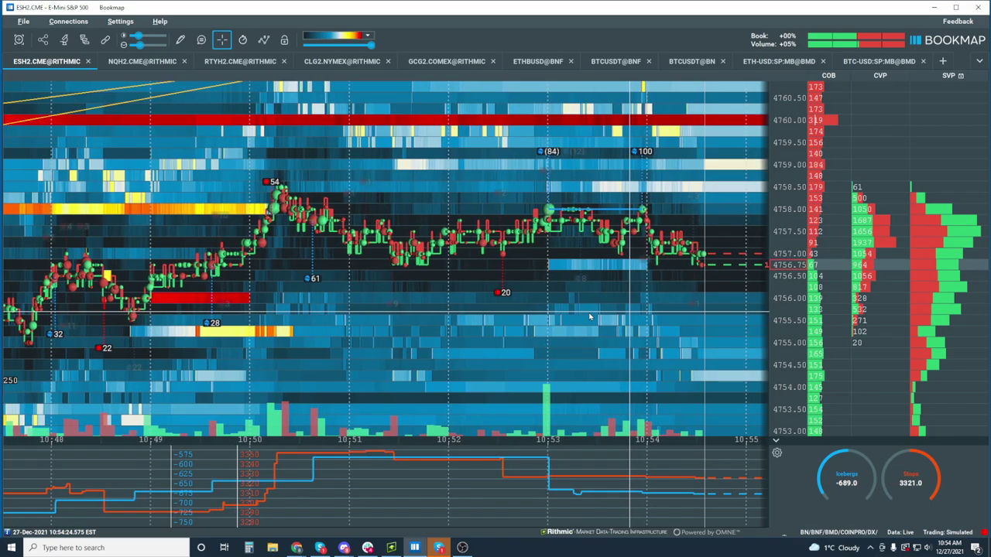
pyautogui.scroll(-5, 589, 317)
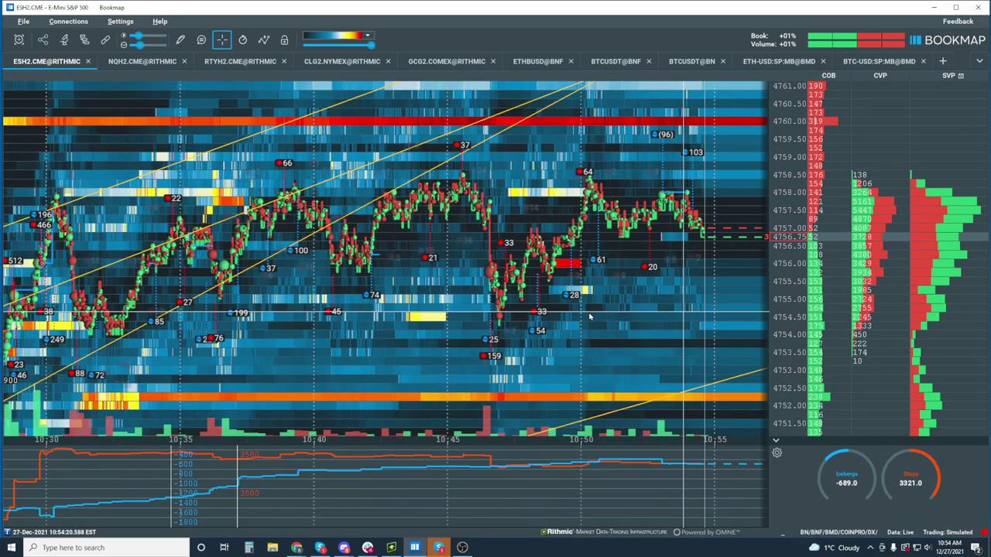
pyautogui.scroll(-2, 589, 317)
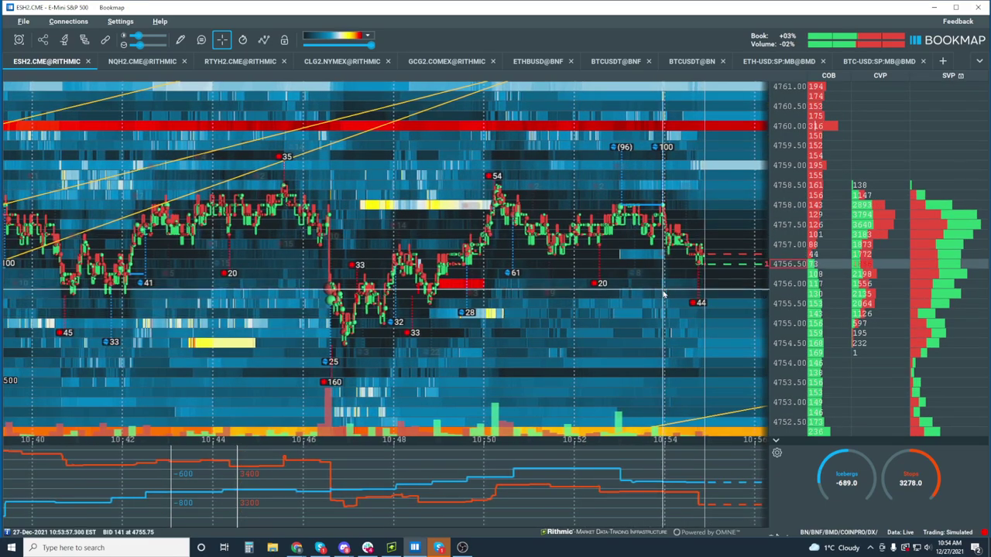
pyautogui.scroll(3, 662, 294)
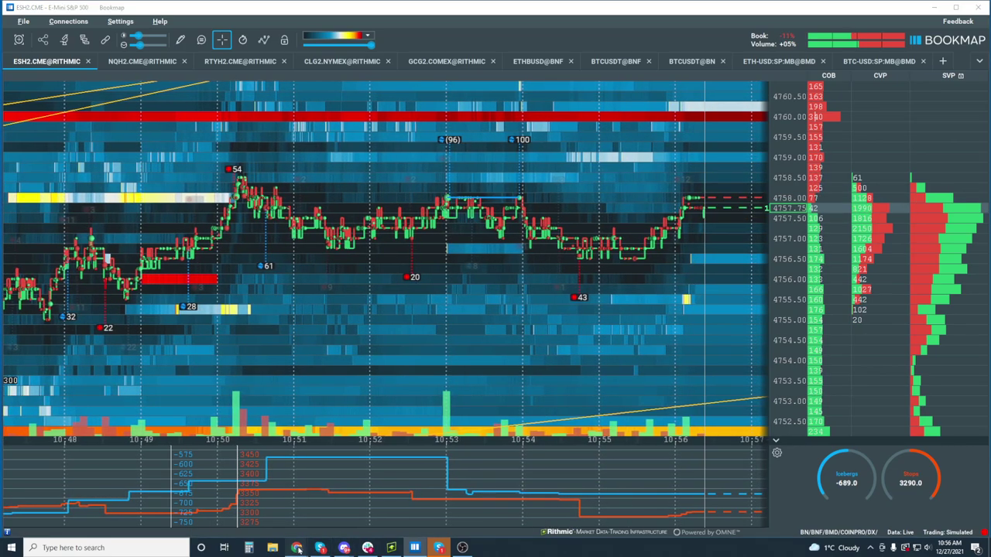
# Bring Chrome forward and switch to the Twitter tab with the 34,000 iceberg contracts image
pyautogui.click(344, 512)
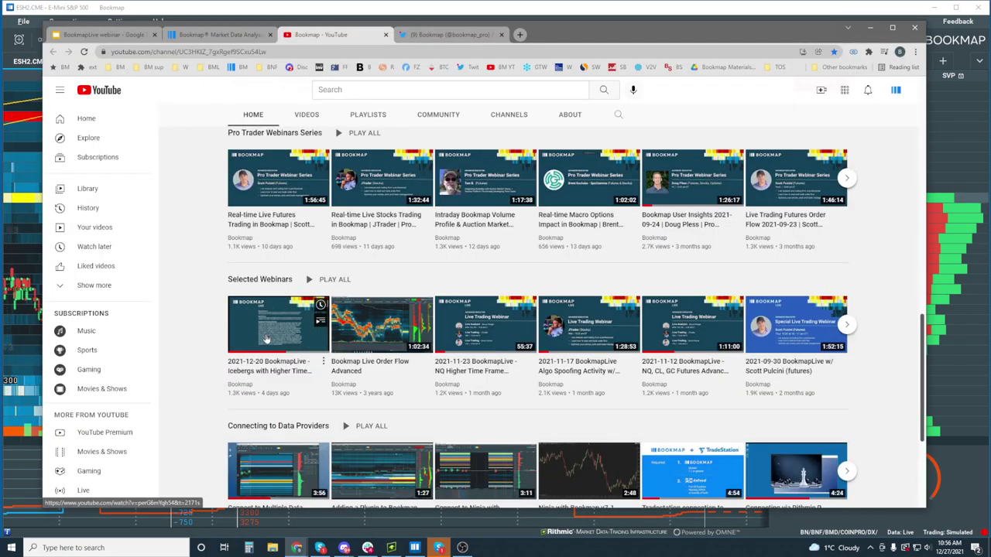
pyautogui.click(438, 35)
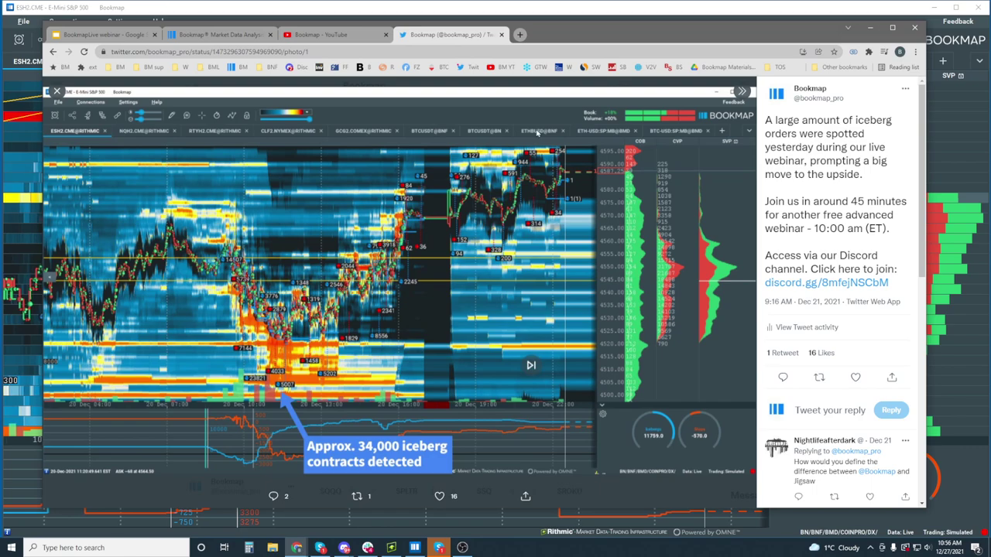
# Minimize Chrome to return to the live Bookmap ESH2 chart near 10:57
pyautogui.click(428, 4)
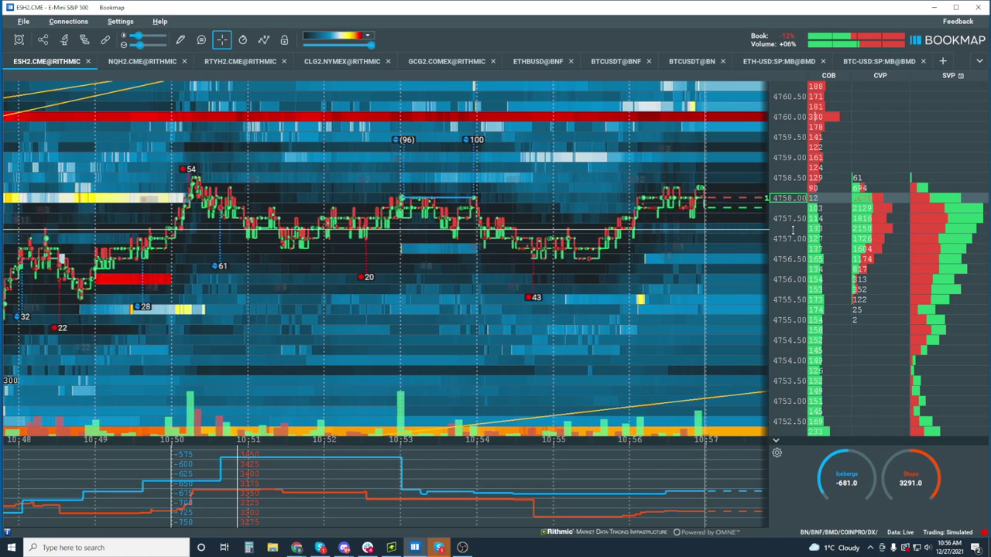
# Zoom the time axis out to the 09:00–11:00 session showing the 4730–4760 rally
pyautogui.scroll(1, 793, 229)
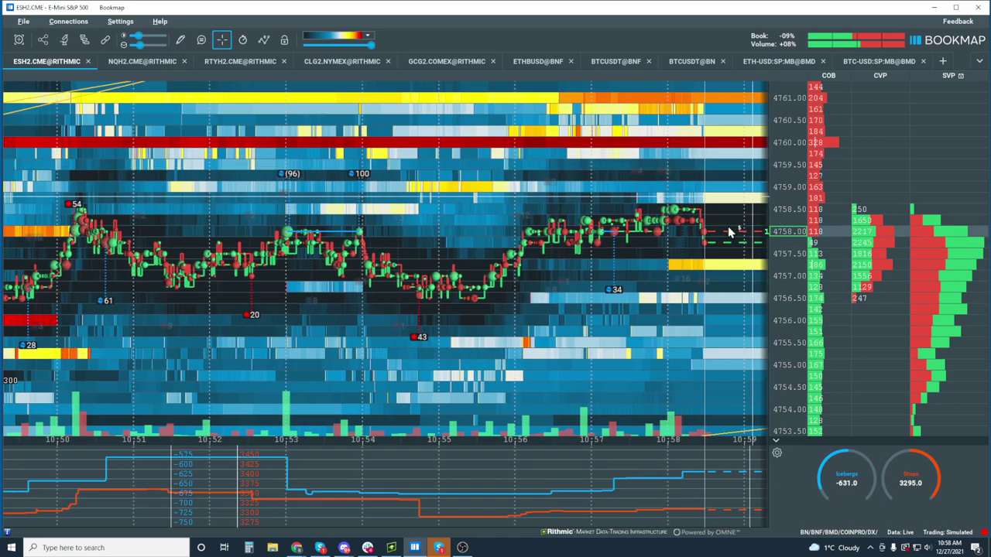
pyautogui.scroll(-5, 643, 250)
pyautogui.scroll(-6, 643, 249)
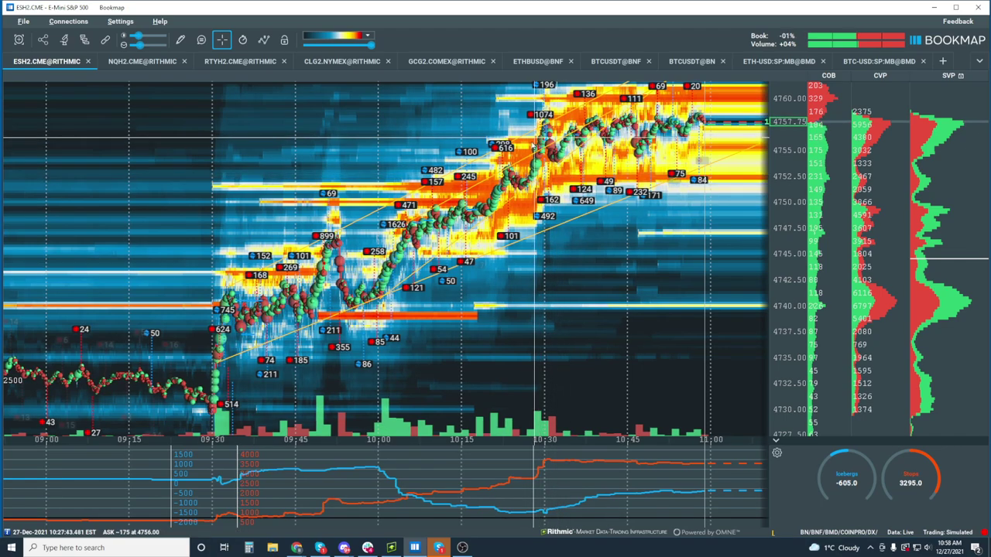
# Zoom back in to about 10:34–10:58, with price near 4759.25
pyautogui.scroll(3, 659, 184)
pyautogui.scroll(5, 658, 184)
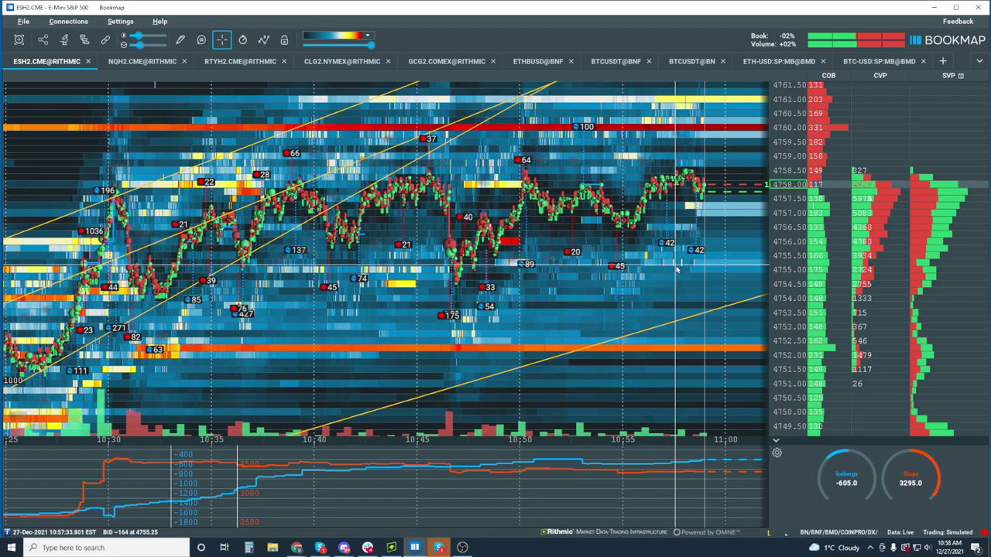
pyautogui.scroll(2, 677, 252)
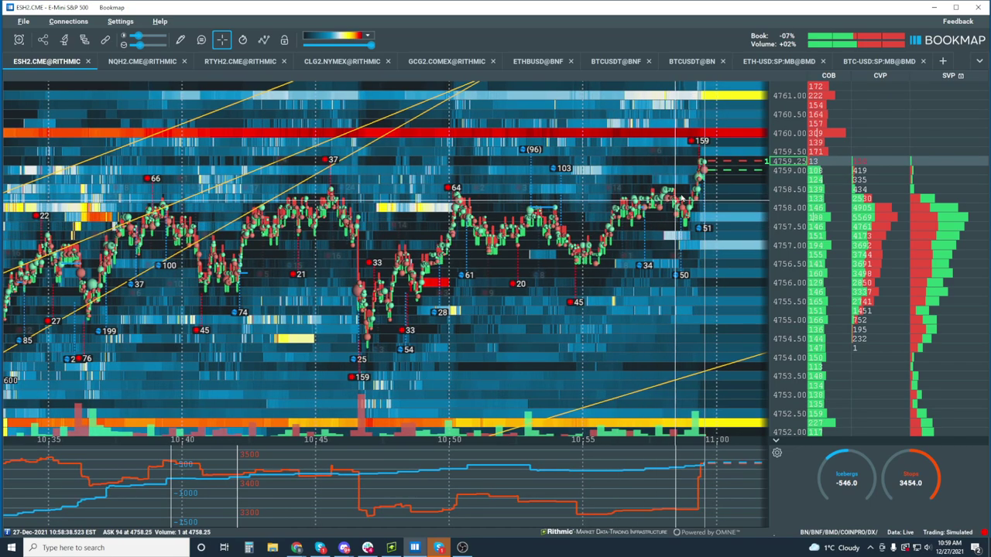
# Zoom the ESH2 heatmap in to about 10:57–11:00, around prices 4755–4762
pyautogui.scroll(2, 691, 243)
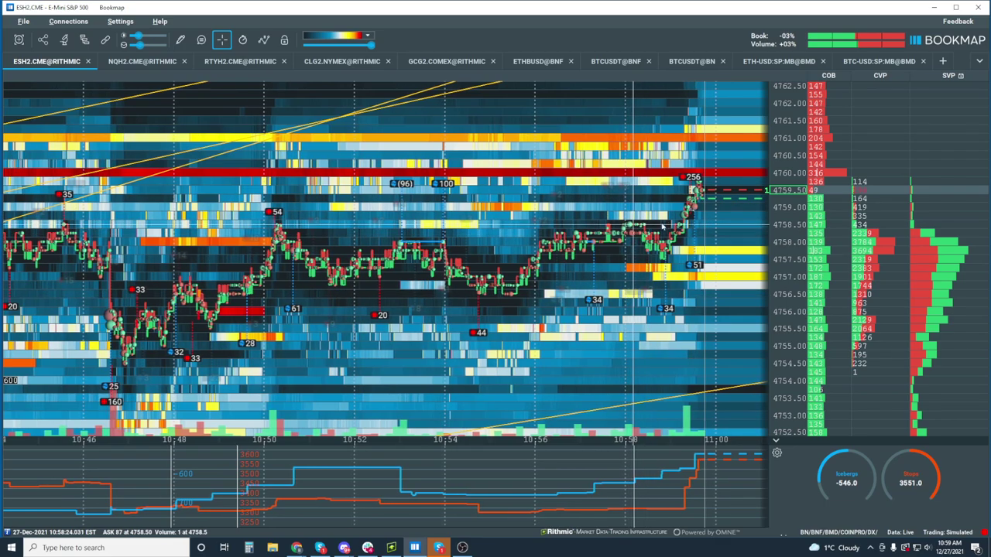
pyautogui.scroll(5, 723, 236)
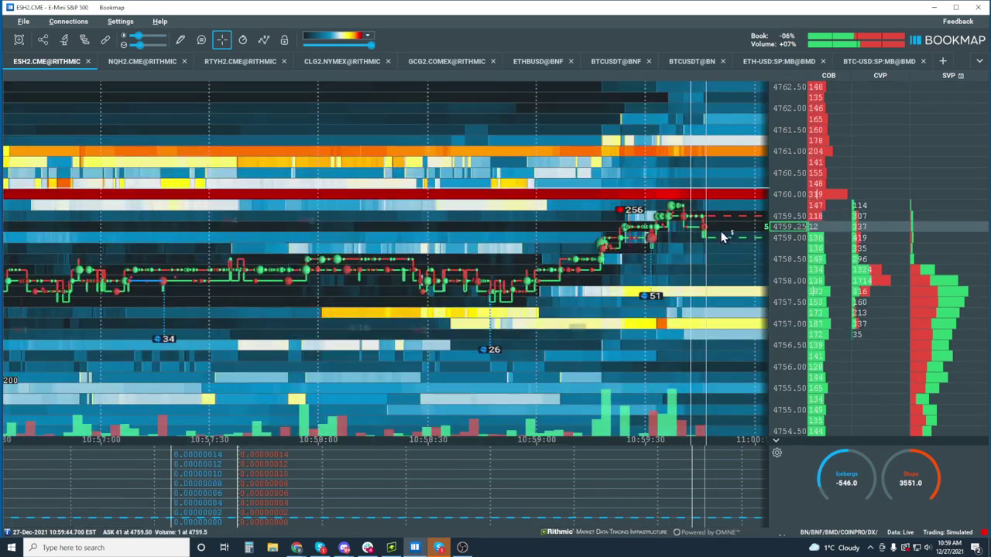
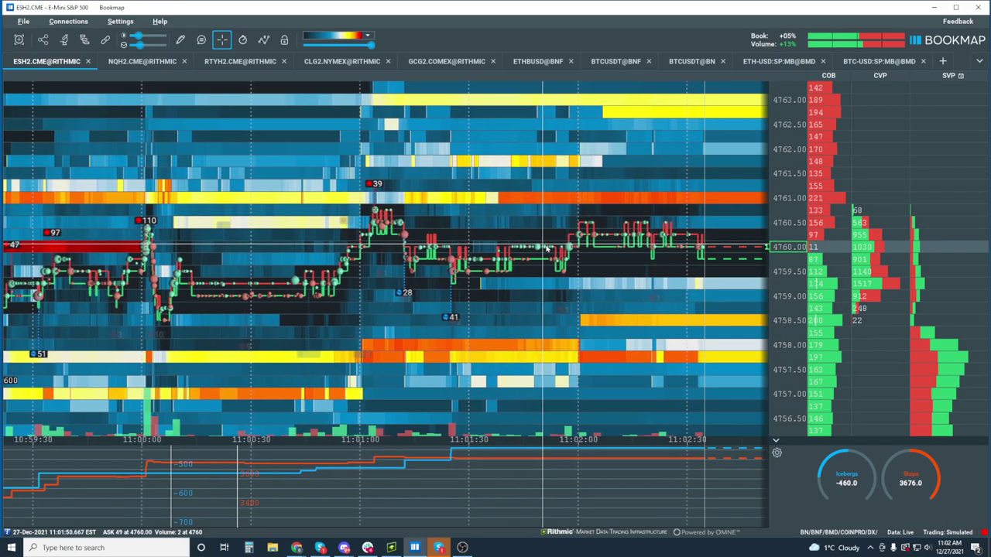
# Zoom in and pan back about ten seconds to frame 11:01:44–11:02:02 on the ES heatmap
pyautogui.scroll(5, 604, 263)
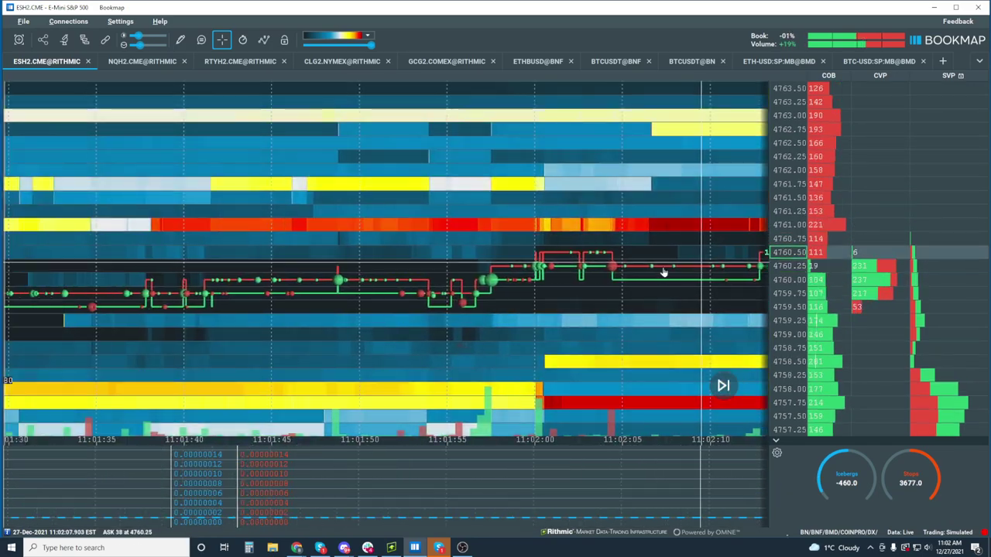
pyautogui.moveTo(663, 272); pyautogui.dragTo(540, 231)
pyautogui.scroll(5, 537, 231)
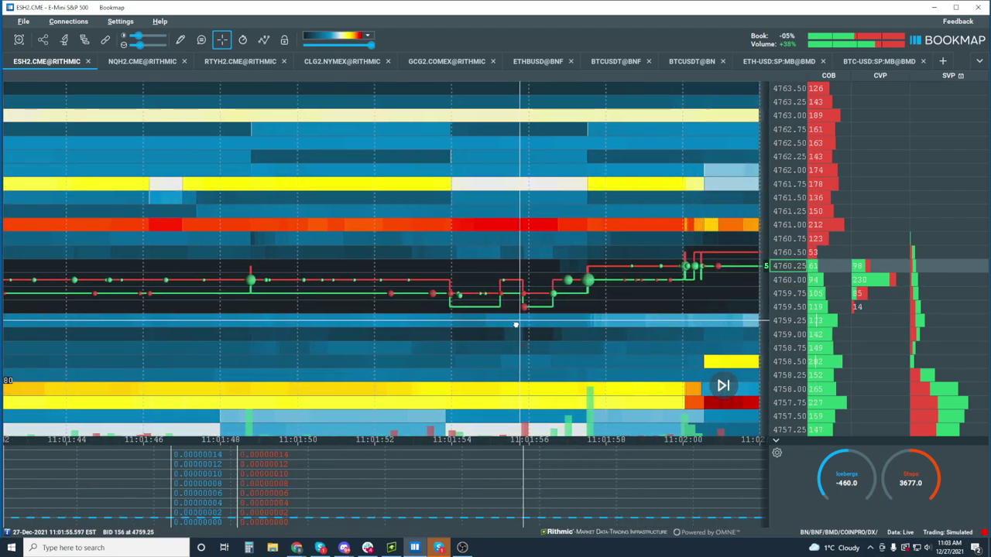
# Zoom the heatmap's time axis out to about five minutes, roughly 11:00 to 11:04
pyautogui.scroll(-8, 391, 321)
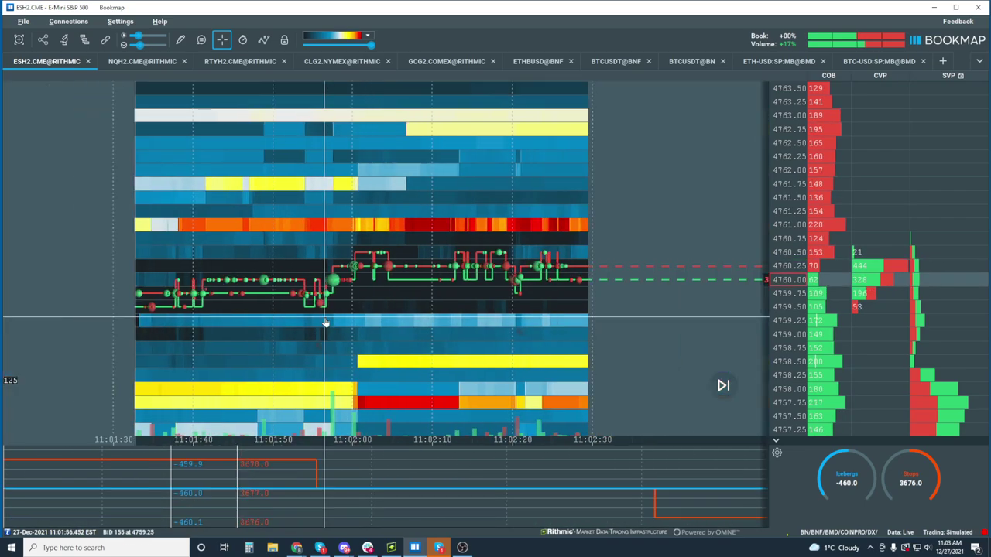
pyautogui.scroll(-3, 326, 323)
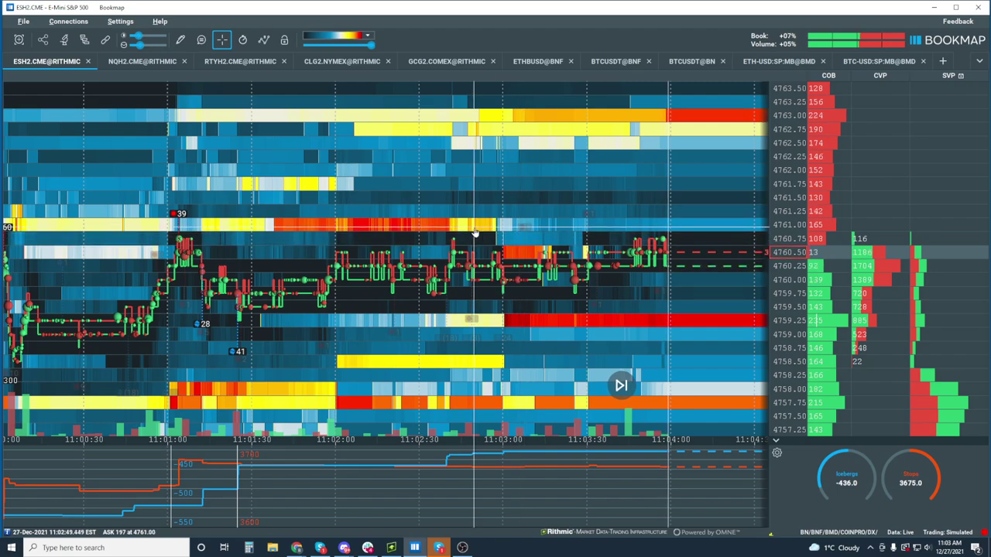
# Return to live price action and zoom out slightly to cover 11:00 through 11:05:30
pyautogui.click(624, 385)
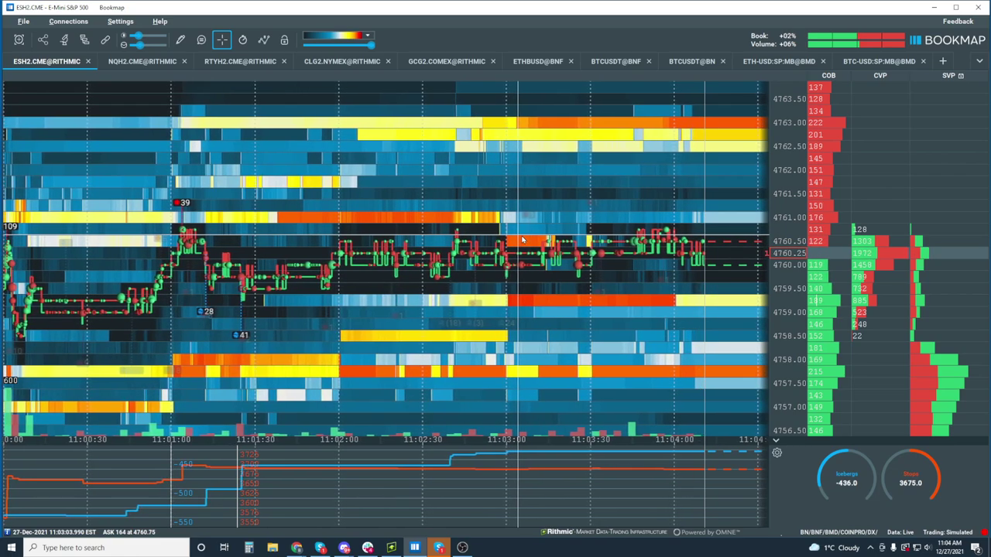
pyautogui.scroll(-2, 537, 223)
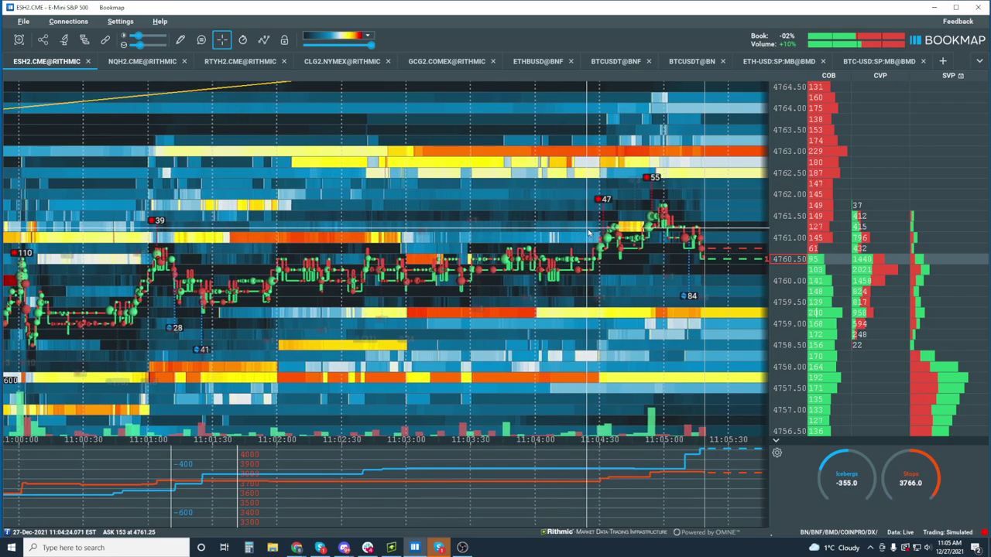
# Zoom out to the morning trend from 10:00, then back in to 10:58:45–11:01:00
pyautogui.scroll(-5, 588, 232)
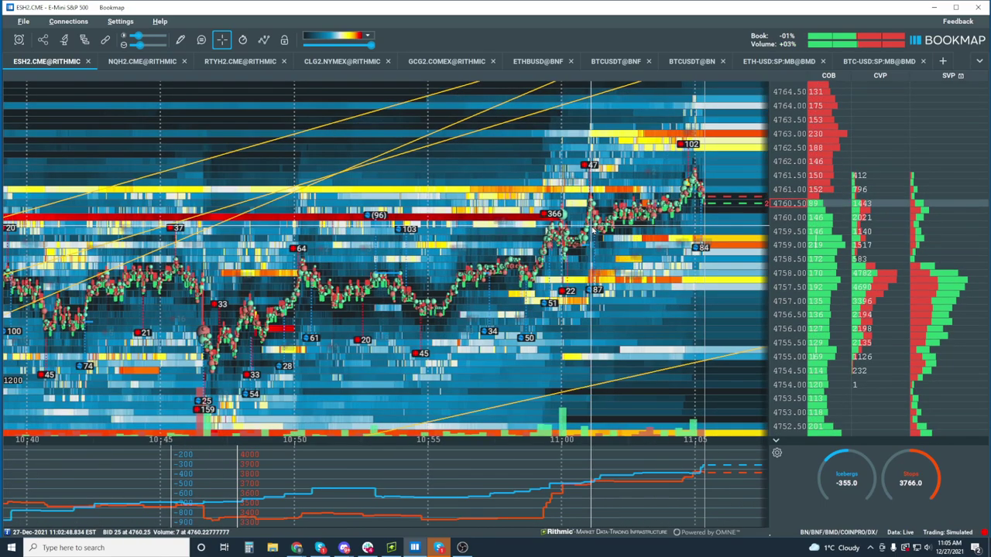
pyautogui.scroll(-5, 593, 229)
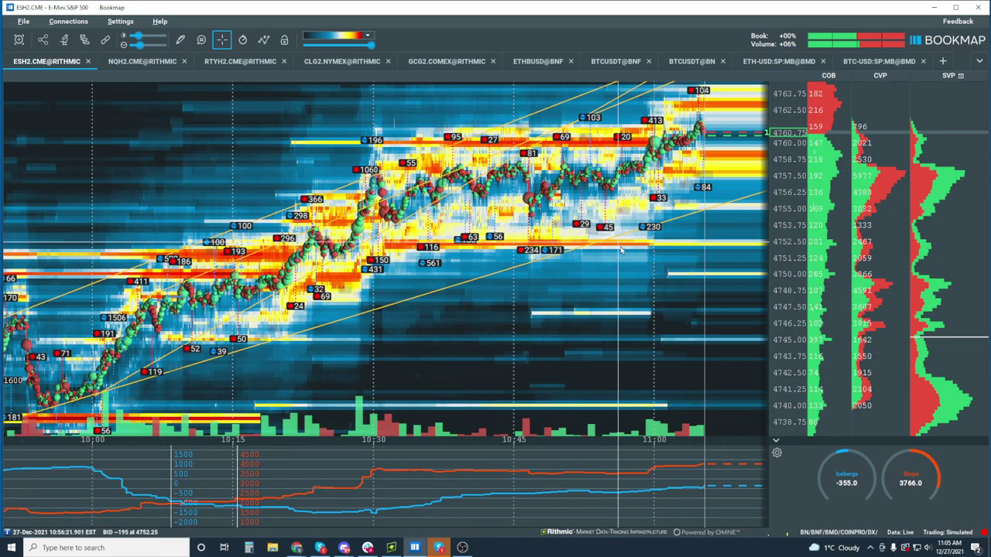
pyautogui.scroll(5, 642, 202)
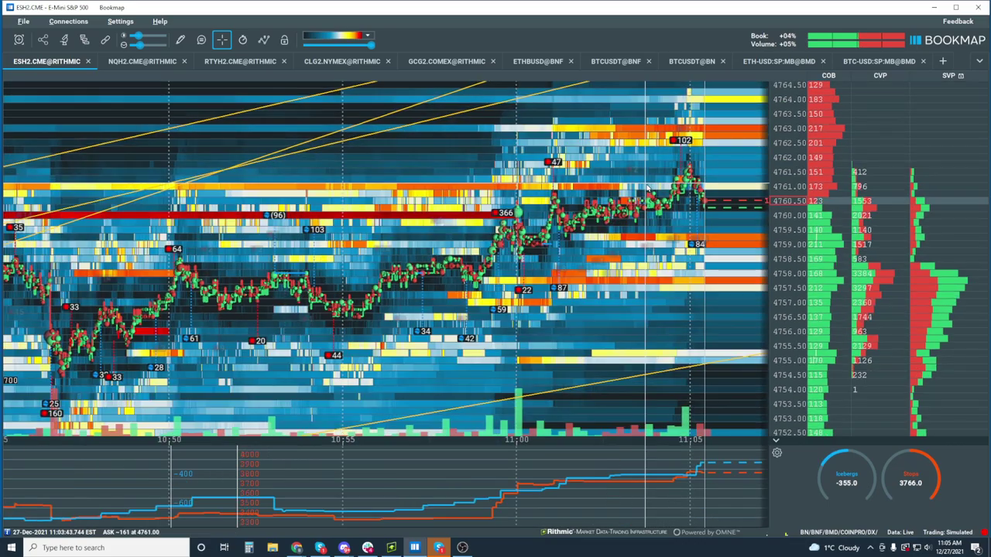
pyautogui.scroll(5, 500, 247)
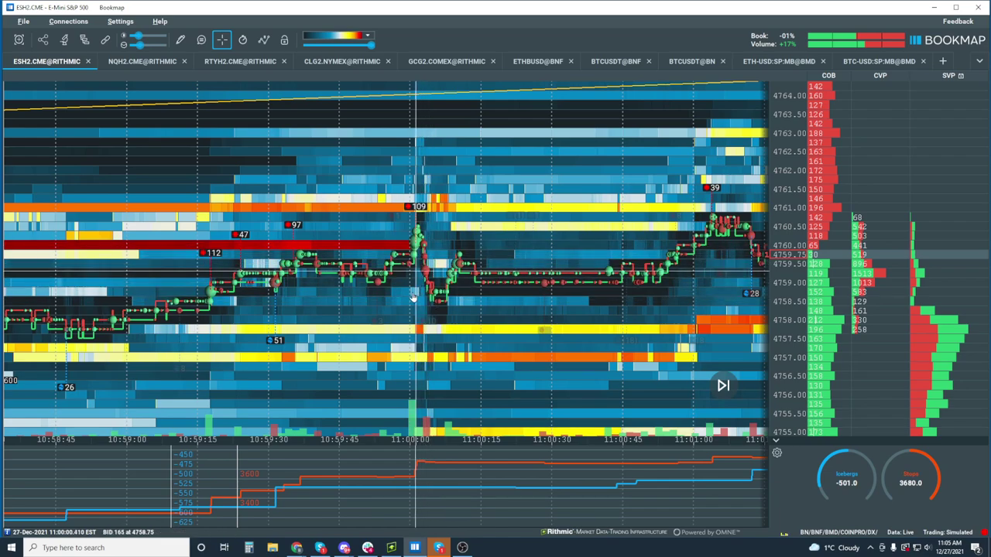
# Zoom the time axis from 30-second to 5-minute spacing, covering about 10:45–11:10
pyautogui.scroll(3, 414, 296)
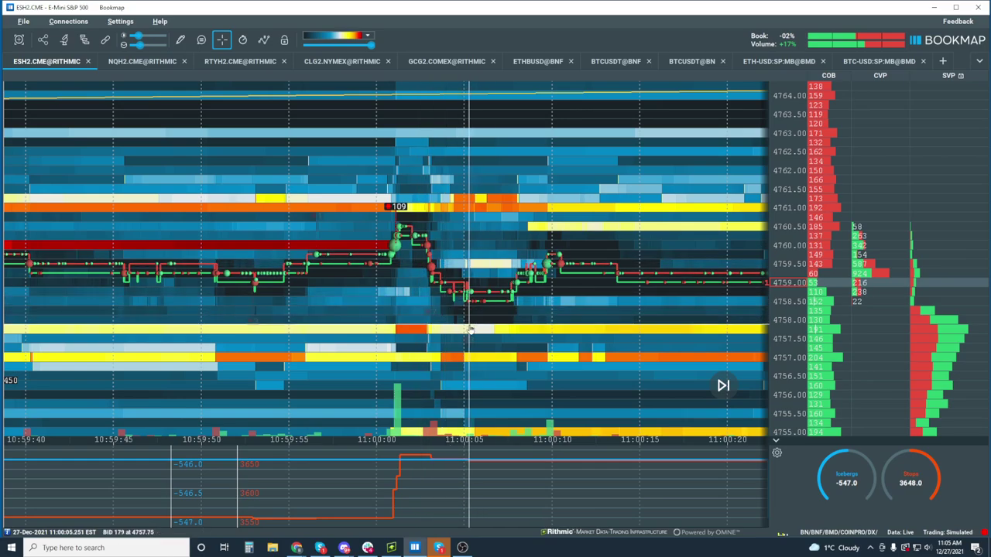
pyautogui.scroll(10, 418, 280)
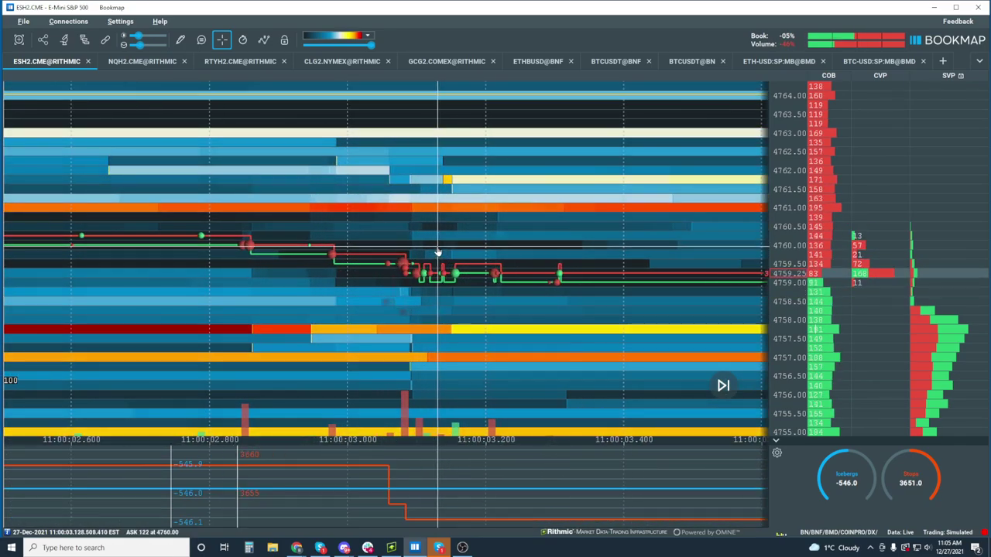
pyautogui.scroll(3, 416, 270)
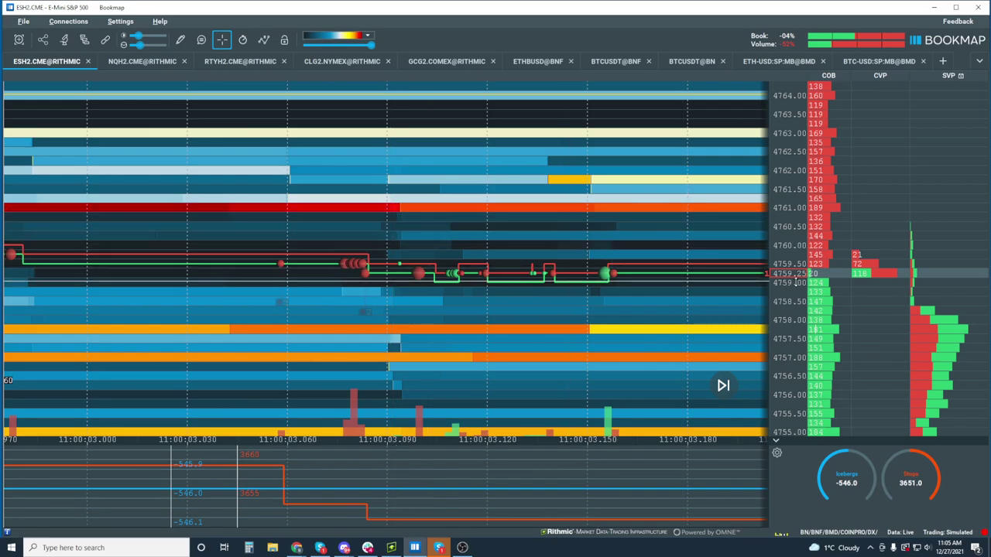
pyautogui.scroll(-3, 401, 287)
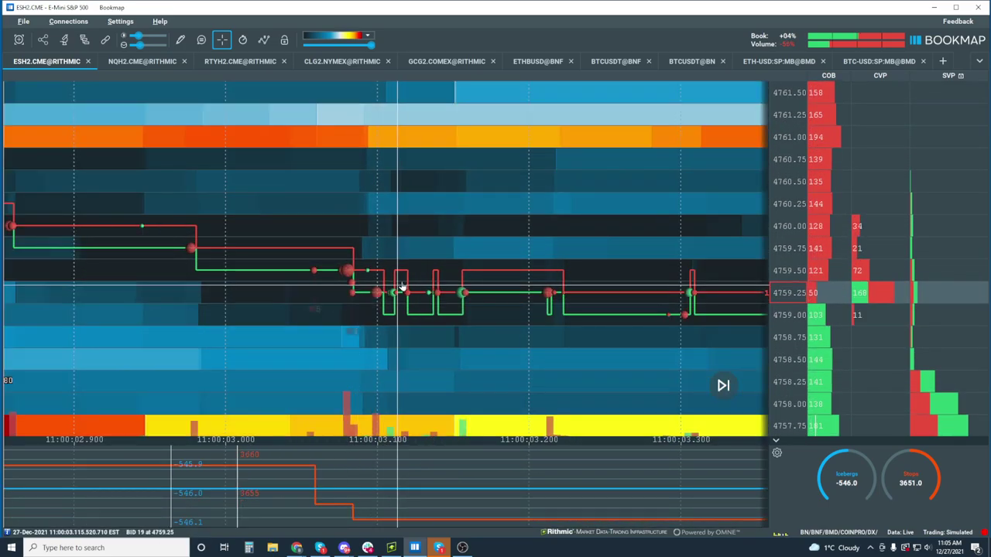
pyautogui.scroll(-6, 419, 295)
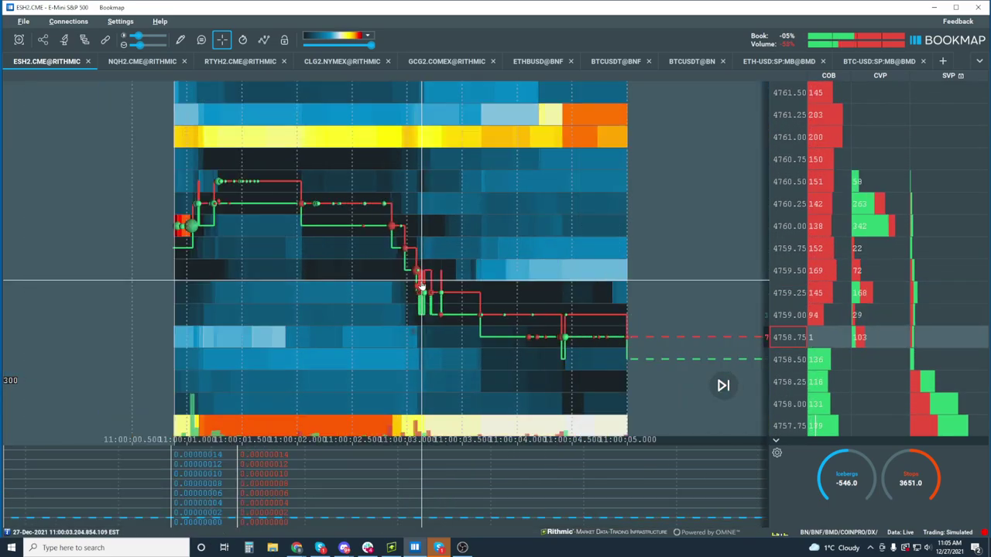
pyautogui.scroll(-4, 419, 295)
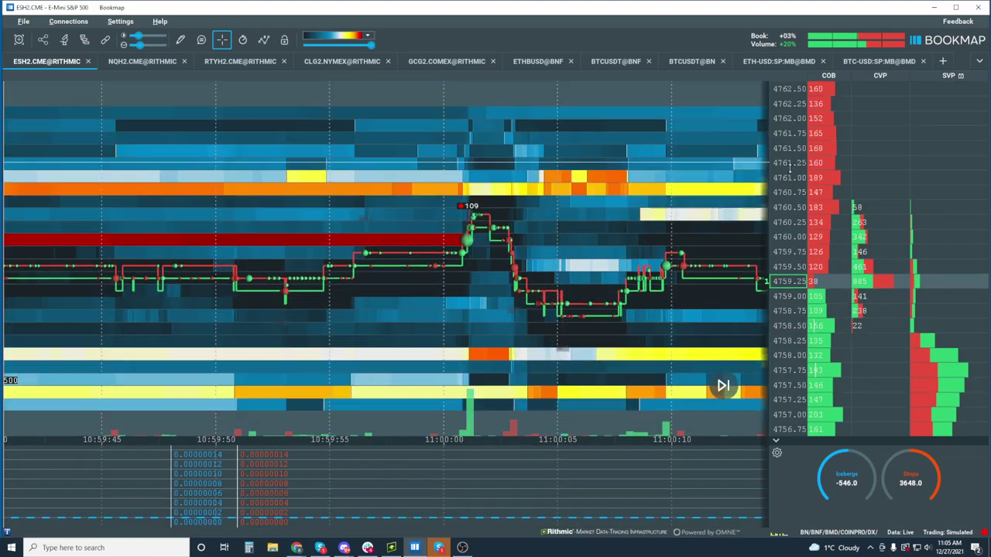
pyautogui.scroll(-5, 601, 223)
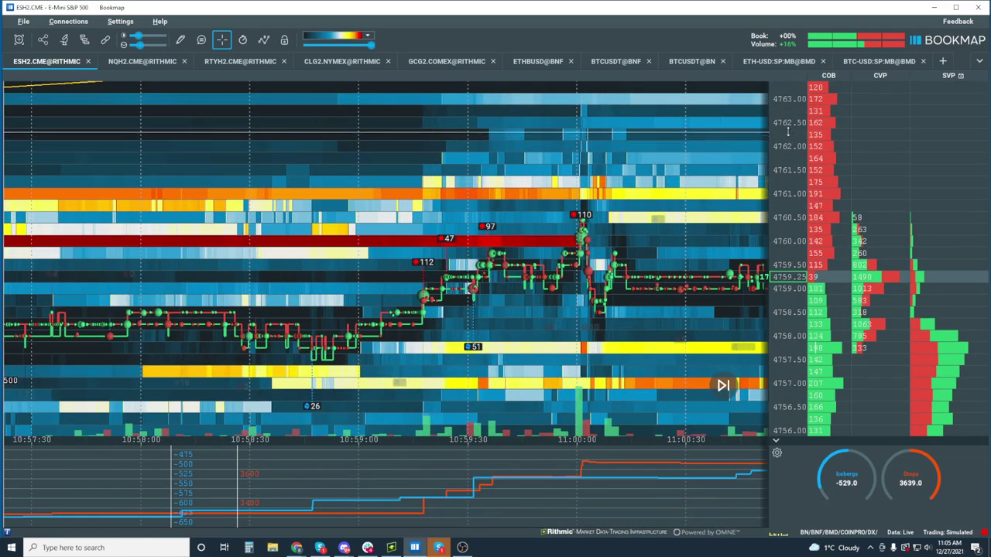
pyautogui.scroll(-5, 586, 223)
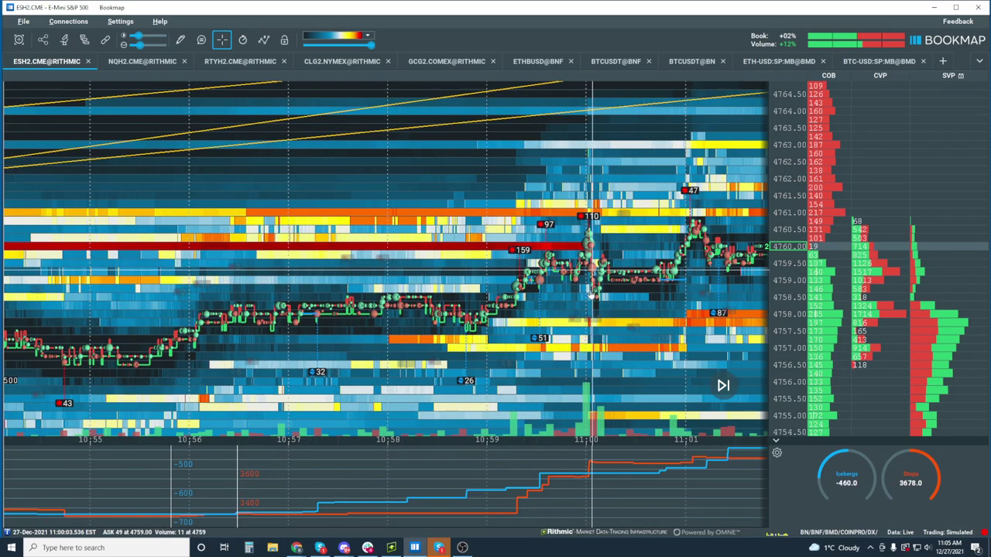
pyautogui.scroll(5, 590, 293)
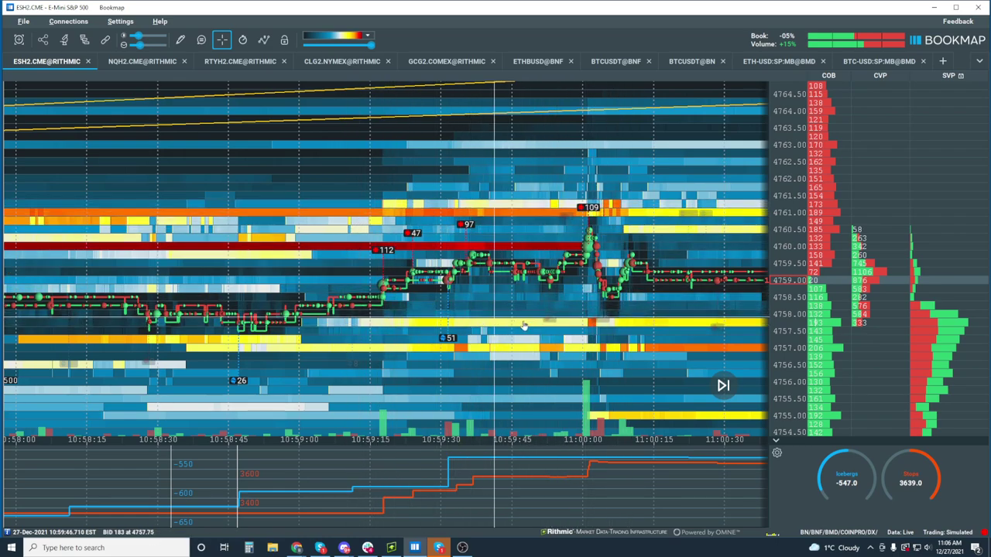
pyautogui.scroll(-3, 550, 276)
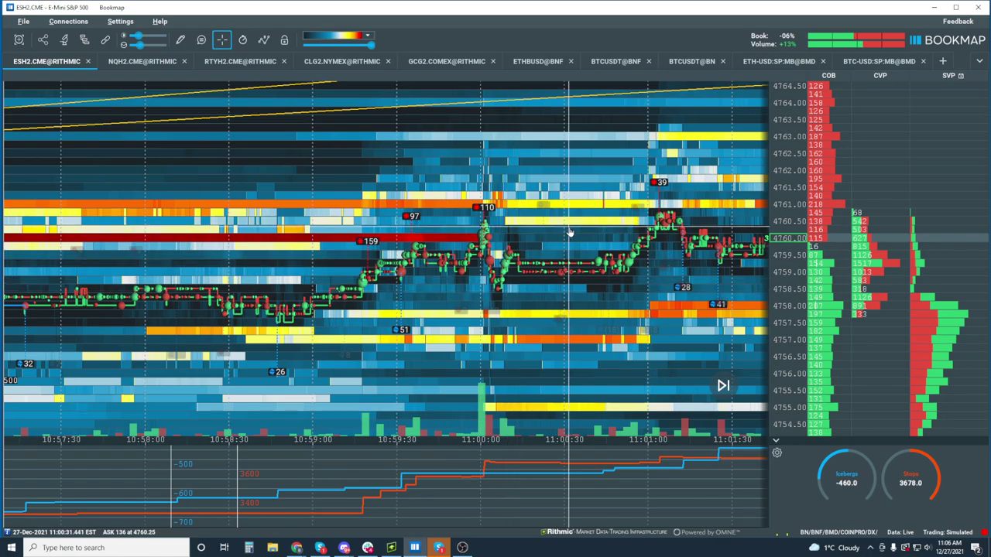
pyautogui.scroll(-3, 568, 226)
pyautogui.scroll(-4, 568, 232)
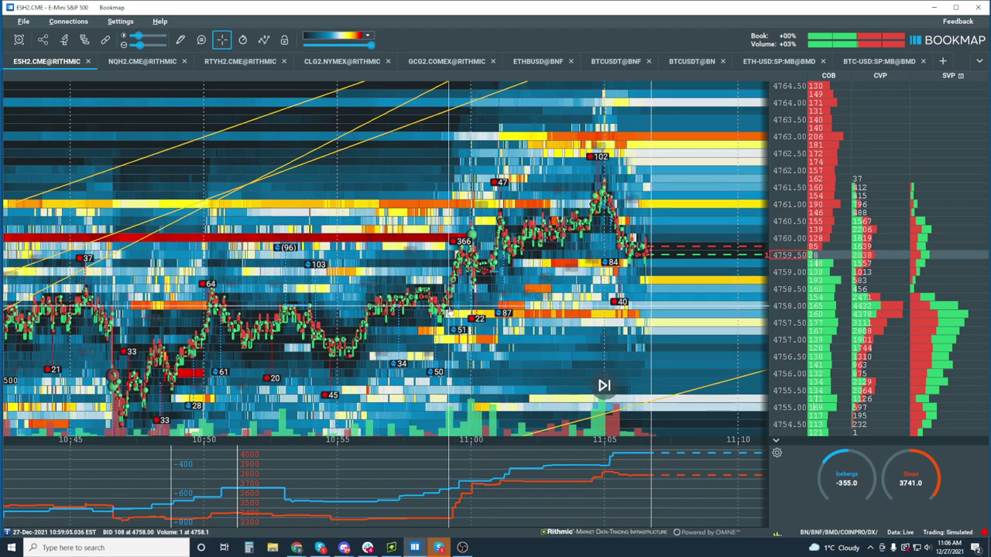
# Return to live data, zoom out to 09:00–11:15, then back in to about 10:00–11:00
pyautogui.click(607, 387)
pyautogui.scroll(-5, 465, 267)
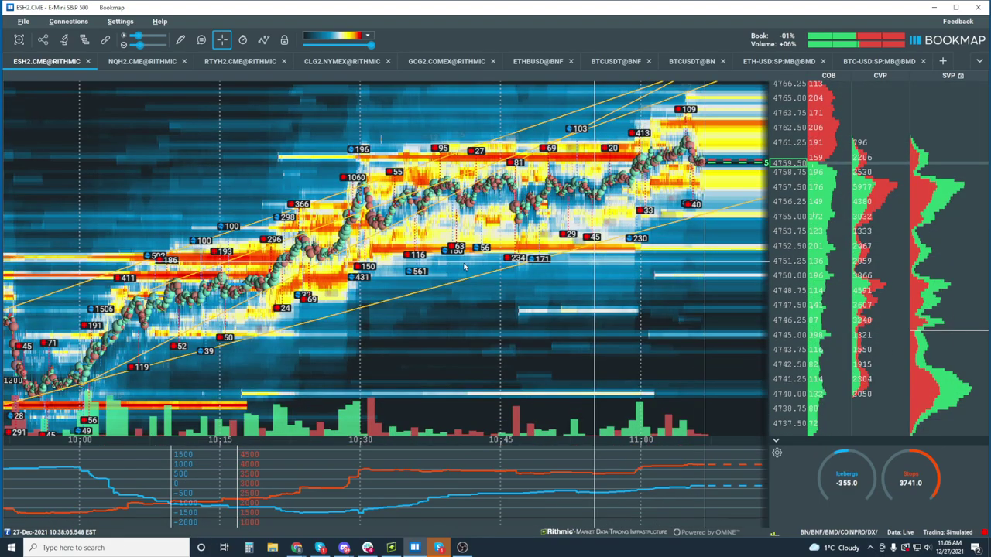
pyautogui.scroll(-2, 464, 267)
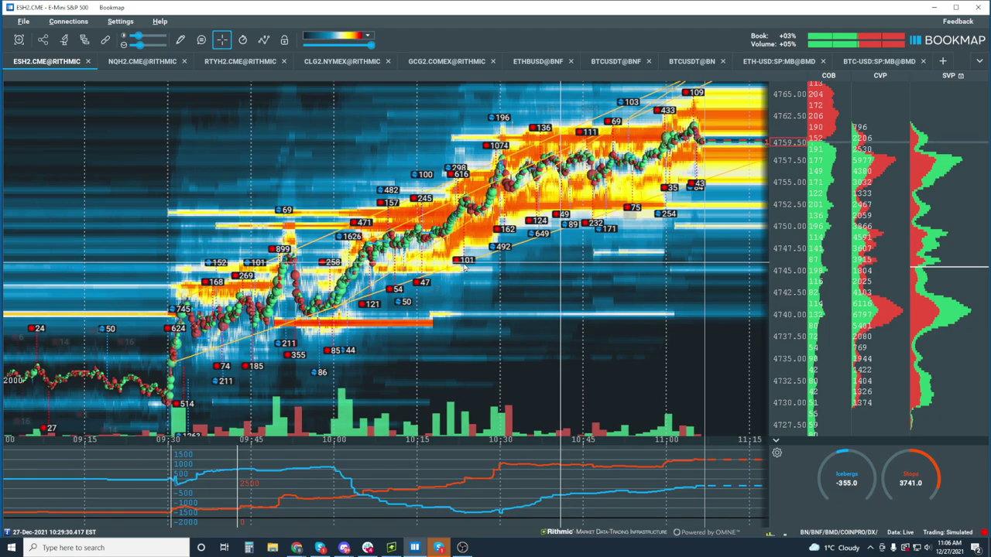
pyautogui.scroll(3, 464, 267)
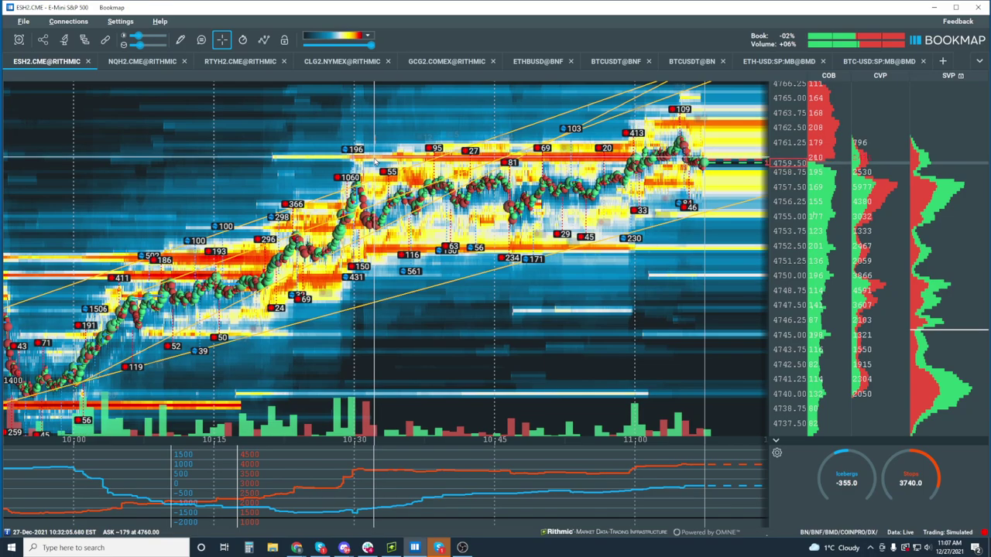
# Pan and zoom to about 10:35–11:15 and narrow the price axis to 4746–4765
pyautogui.moveTo(370, 159); pyautogui.dragTo(519, 245)
pyautogui.scroll(3, 650, 219)
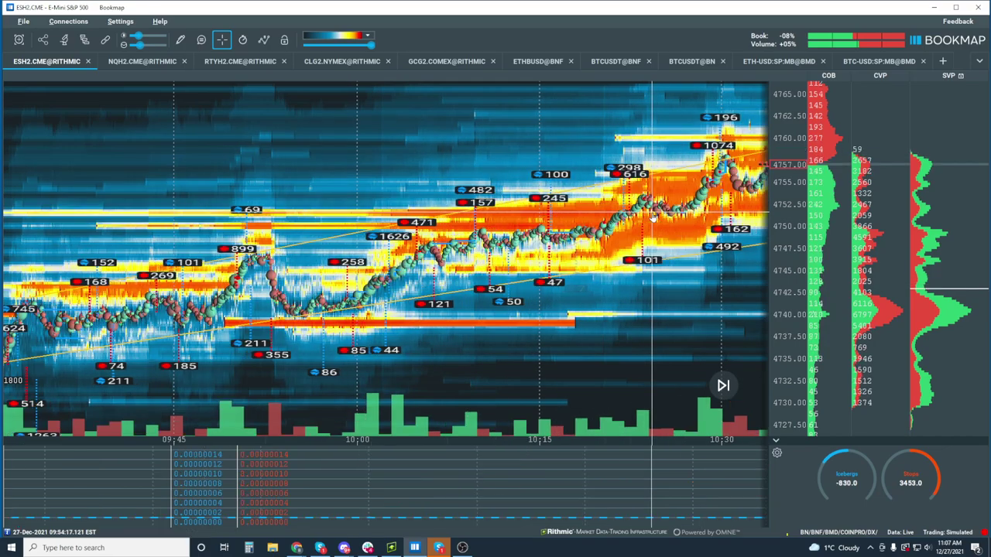
pyautogui.moveTo(651, 219); pyautogui.dragTo(396, 261)
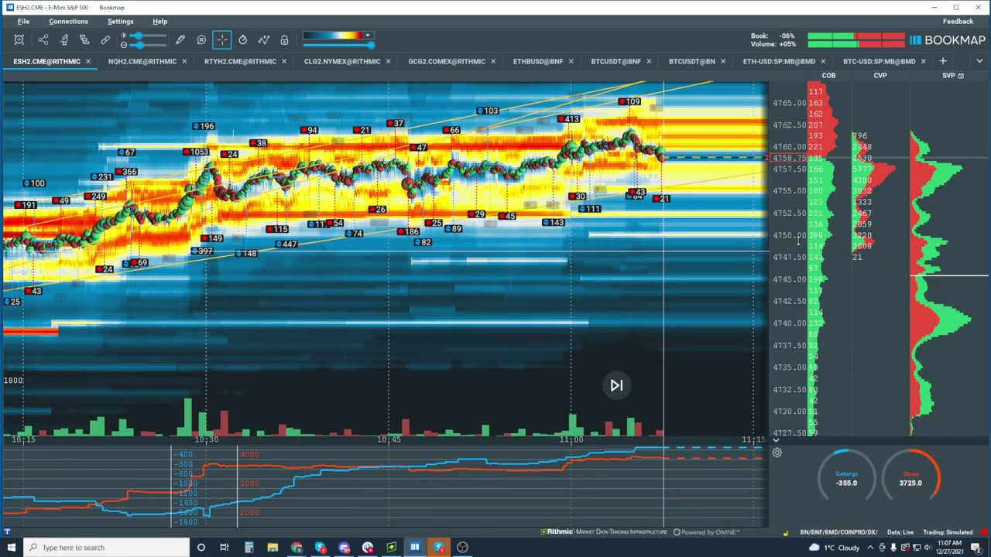
pyautogui.scroll(3, 797, 241)
pyautogui.moveTo(625, 194); pyautogui.dragTo(585, 183)
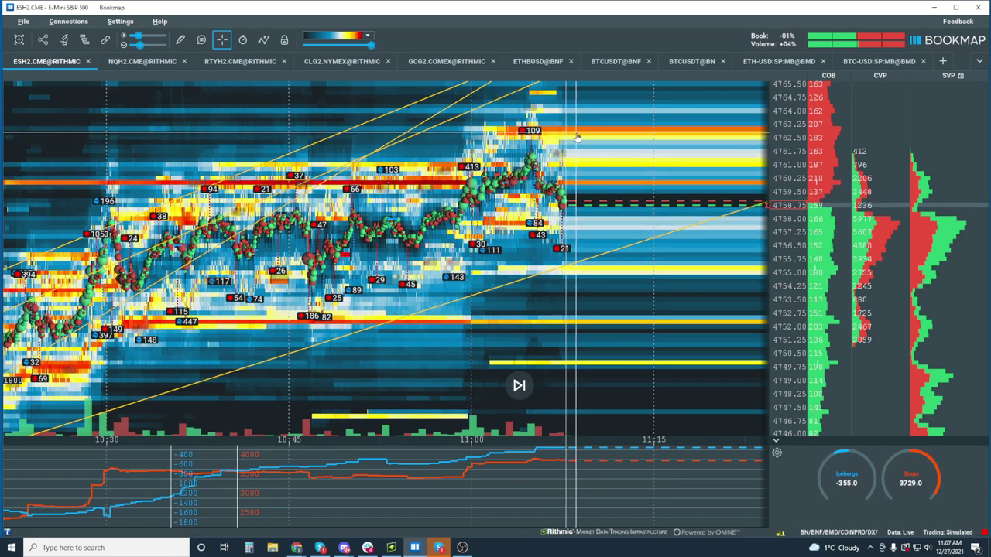
# Zoom to 2-minute time ticks over 10:56–11:08 with prices 4752.5–4763
pyautogui.scroll(4, 571, 186)
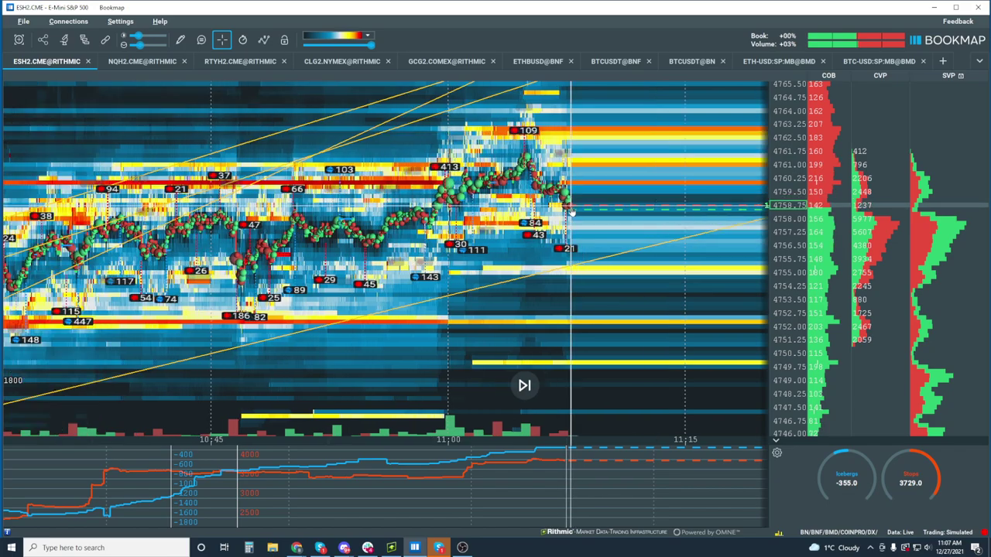
pyautogui.scroll(3, 571, 185)
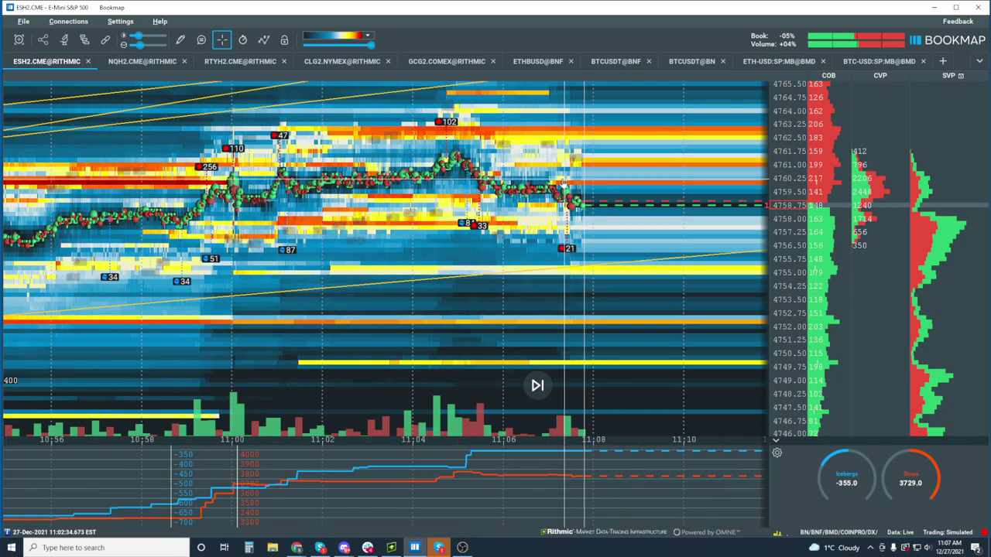
pyautogui.scroll(4, 784, 251)
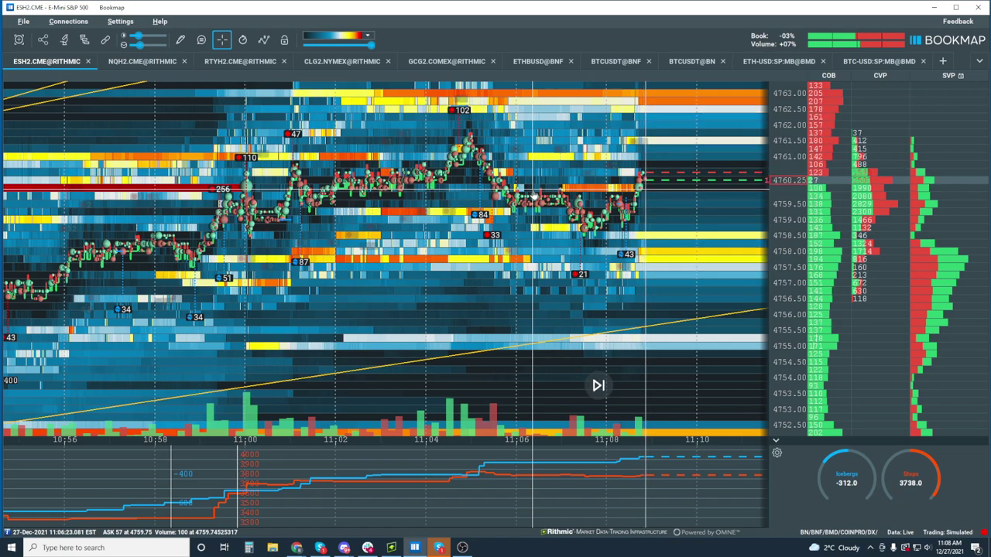
# Zoom the time axis out one notch to 5-minute ticks, covering about 10:52–11:10
pyautogui.scroll(-2, 533, 197)
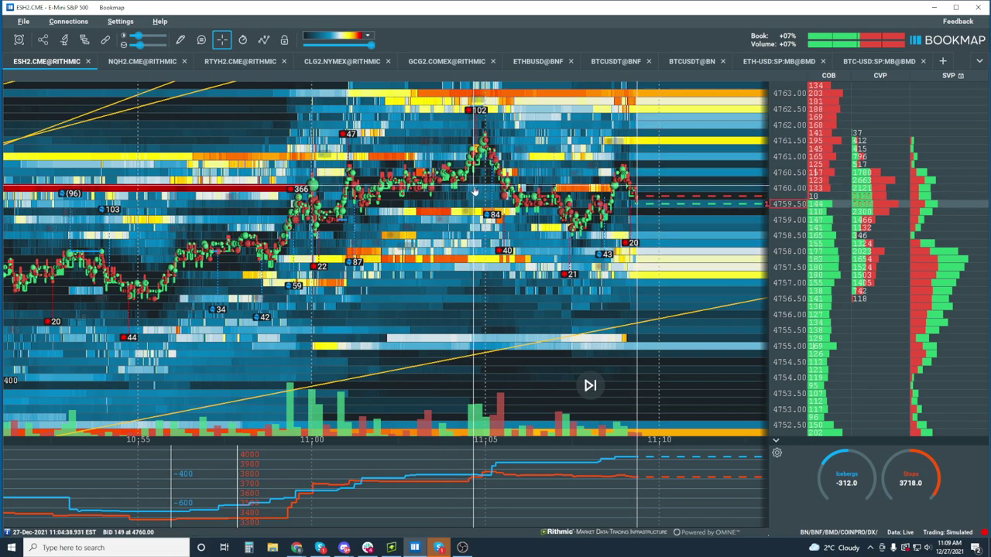
# Return to live prices and zoom out to 10:00–11:15 with prices about 4737–4767
pyautogui.click(590, 385)
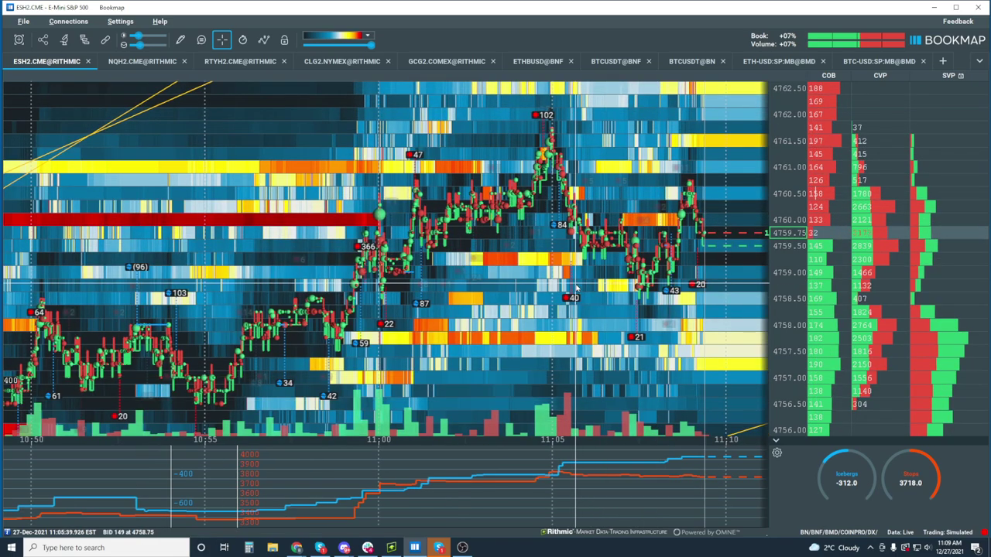
pyautogui.scroll(-5, 575, 288)
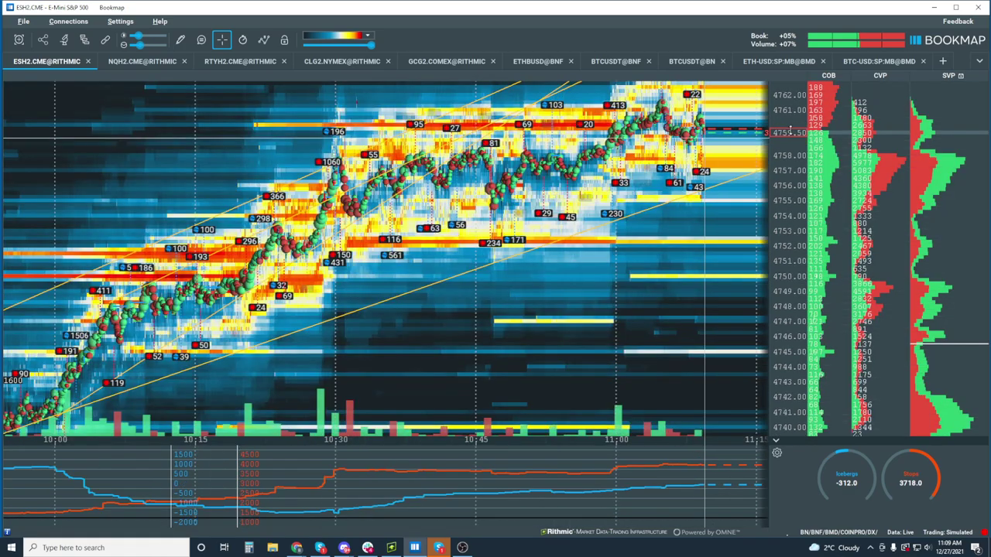
pyautogui.scroll(-2, 512, 259)
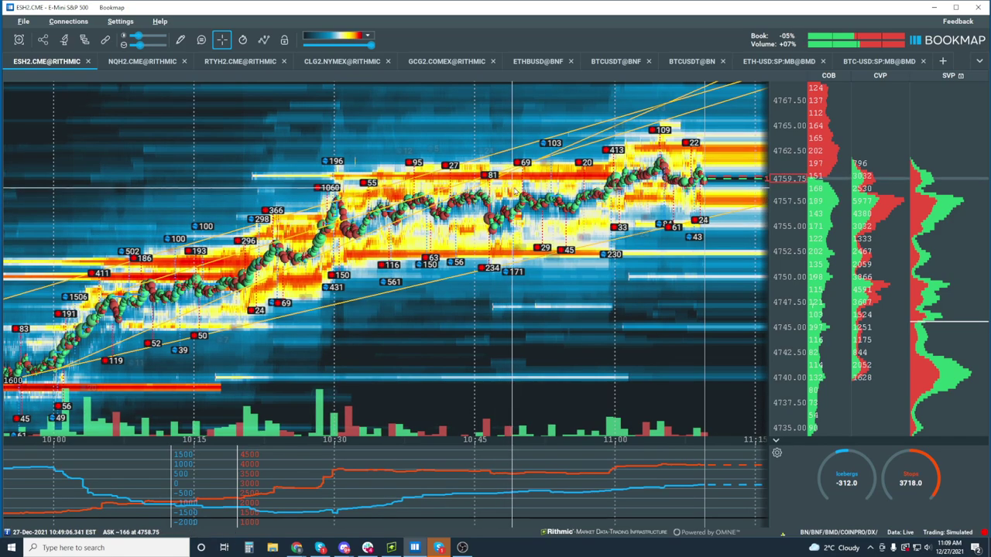
pyautogui.scroll(2, 789, 256)
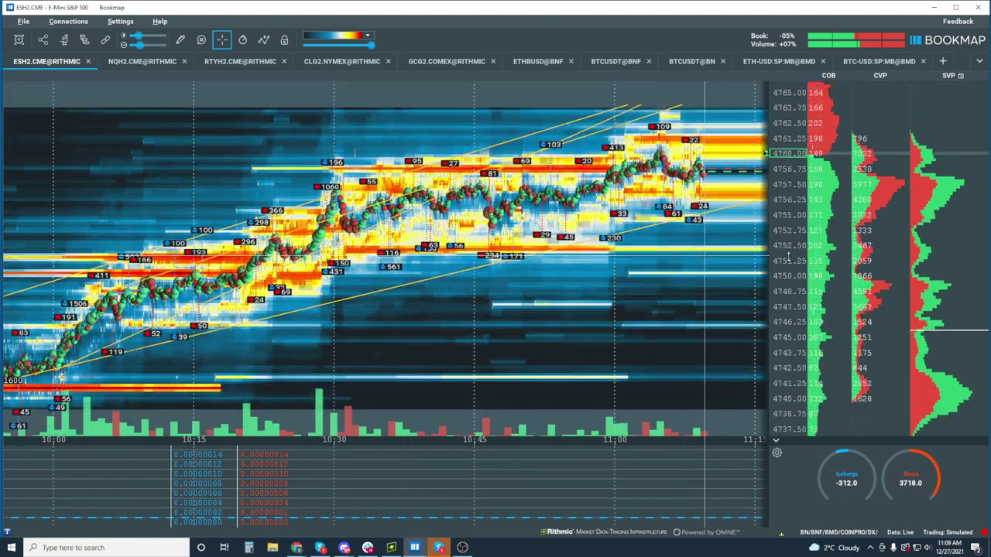
pyautogui.scroll(-1, 791, 250)
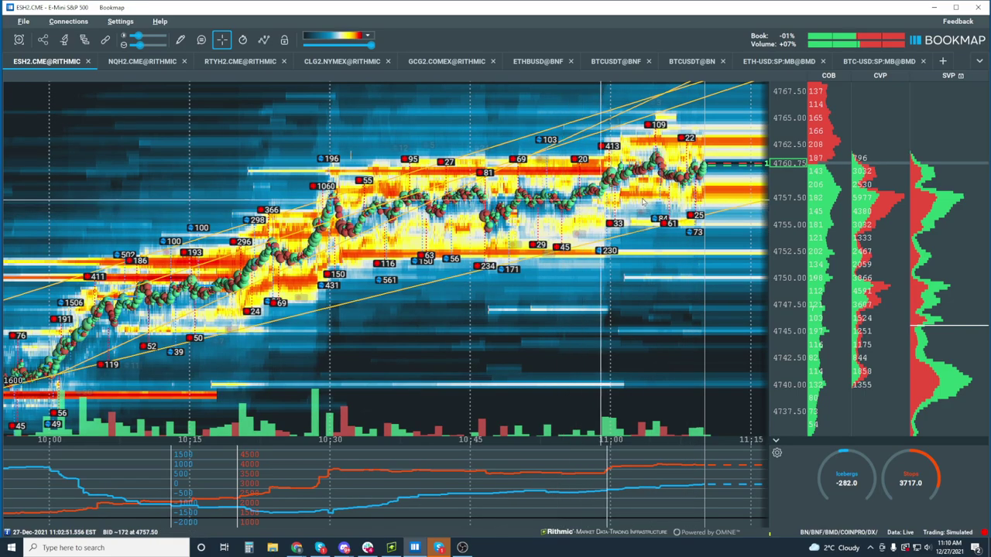
# Zoom the ES heatmap to roughly 10:38–11:12 with 0.75-point price rows from 4749.75 to 4767.75
pyautogui.scroll(3, 643, 170)
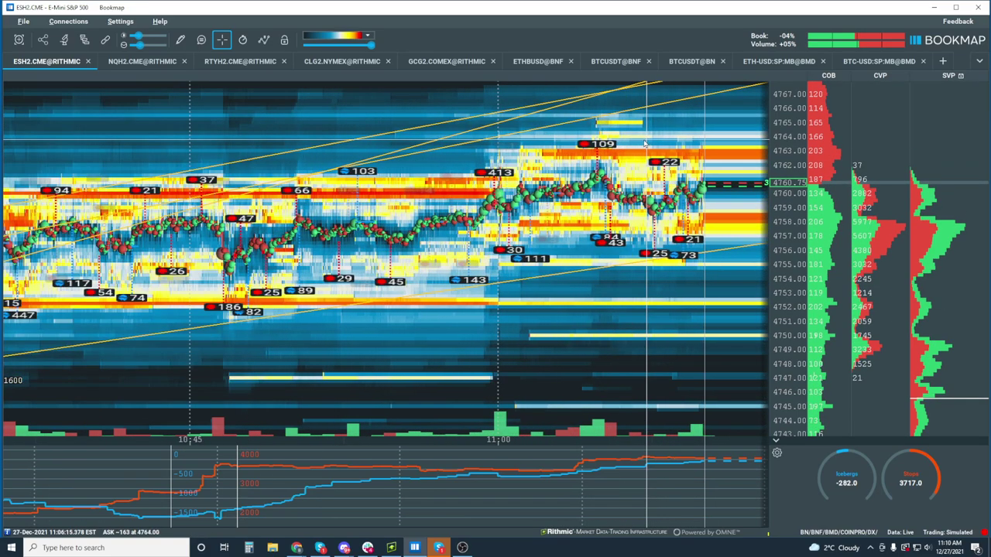
pyautogui.scroll(2, 643, 143)
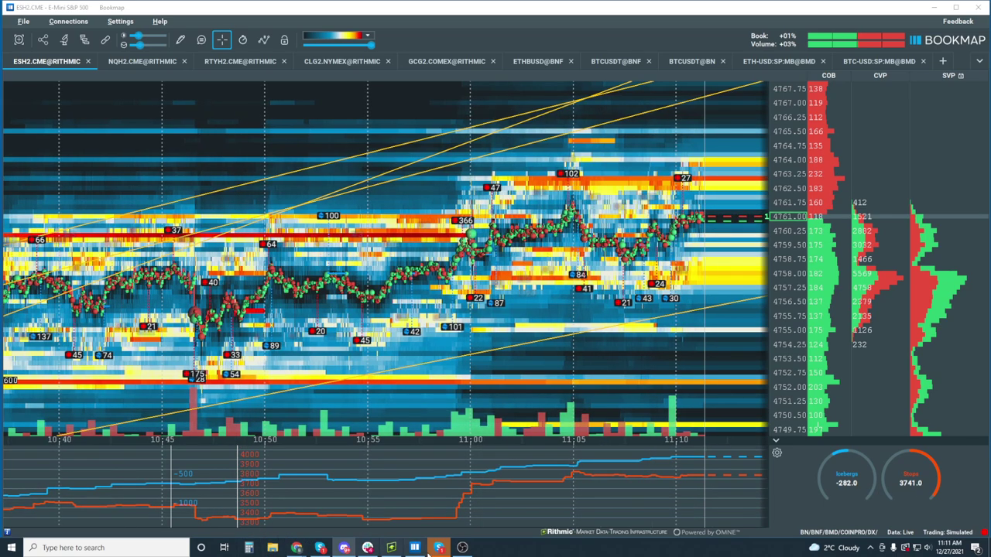
pyautogui.moveTo(462, 549)
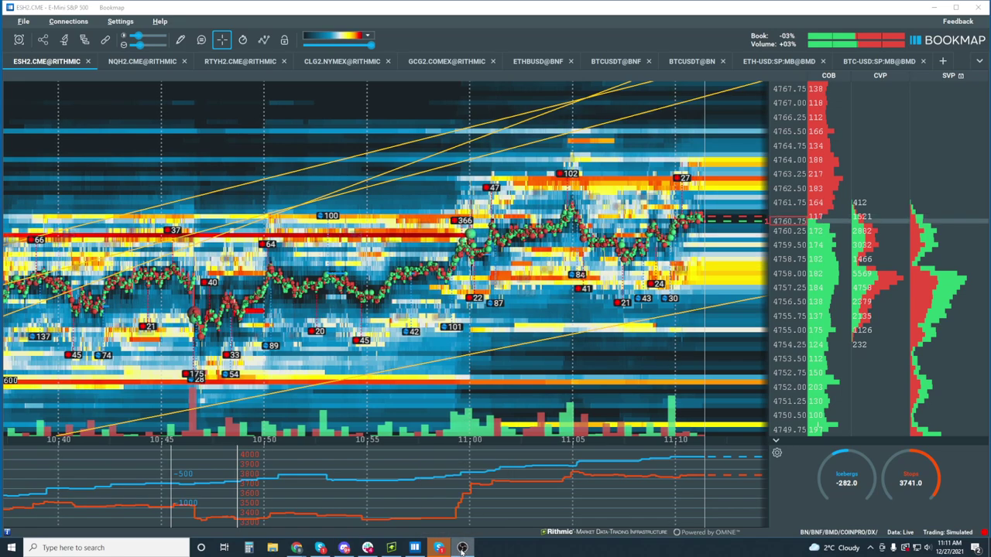